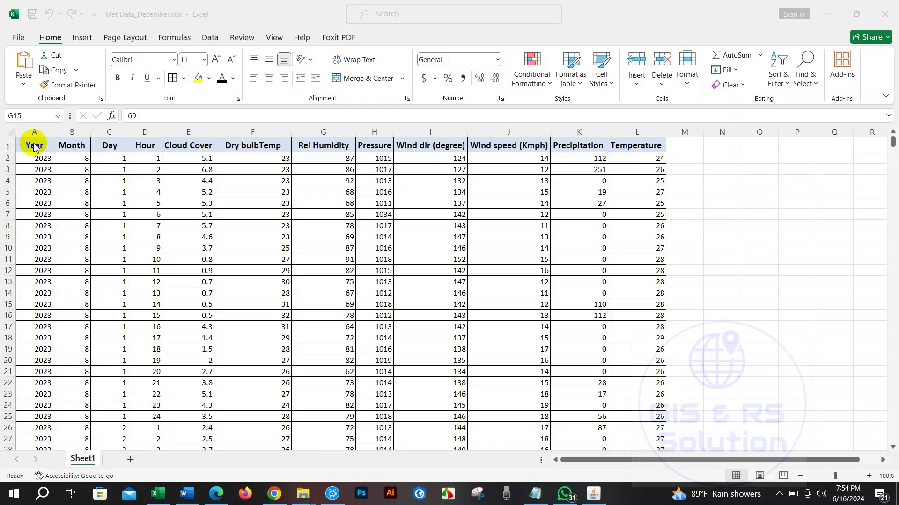
# Step: Review the Excel header row from Year to Temperature and a Rel Humidity value in row 7
pyautogui.click(32, 146)
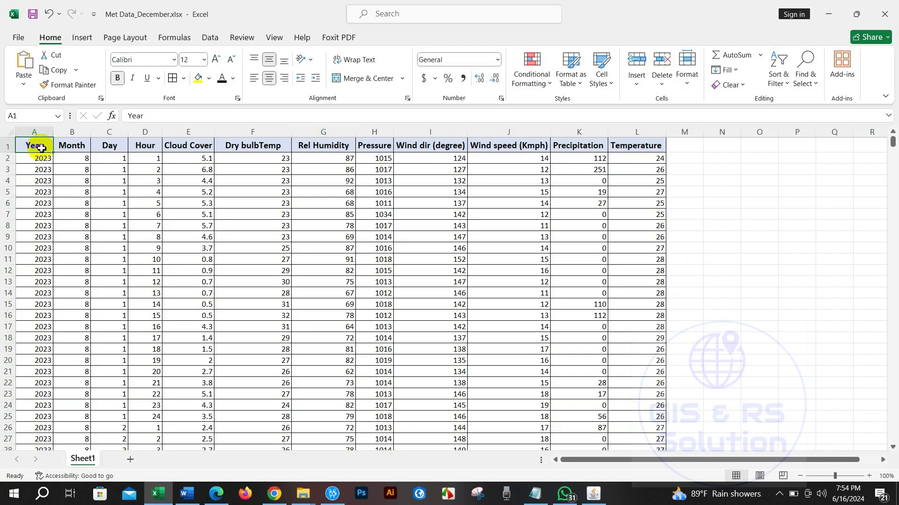
pyautogui.moveTo(41, 148); pyautogui.dragTo(622, 149)
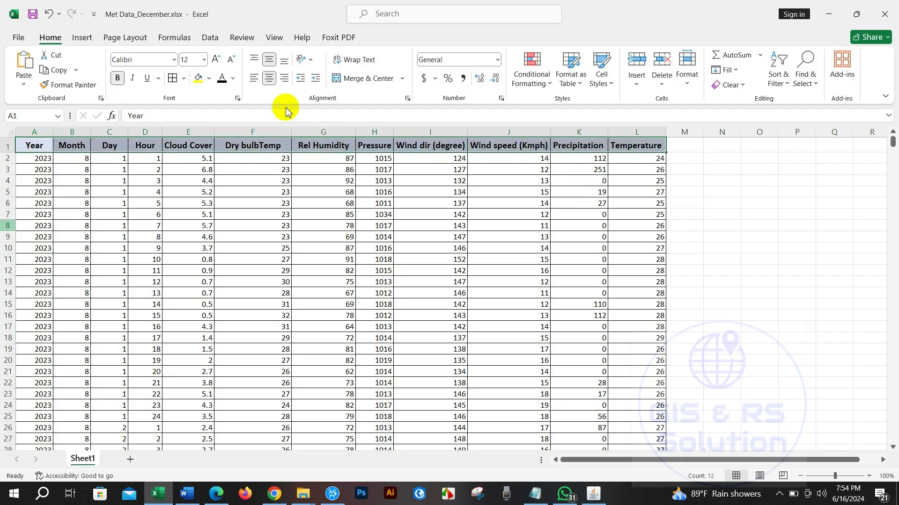
pyautogui.click(301, 215)
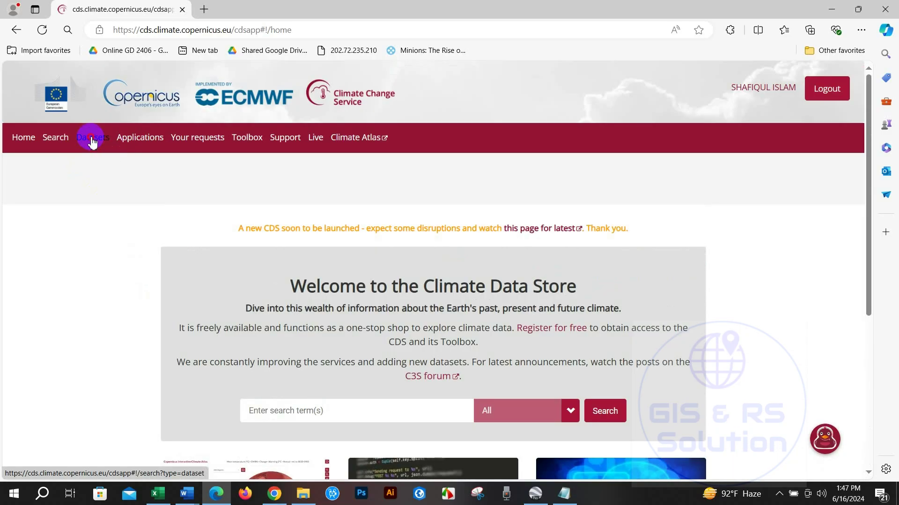
# Step: Open the Climate Data Store dataset catalogue and expand the Product type and Variable domain filters
pyautogui.click(92, 137)
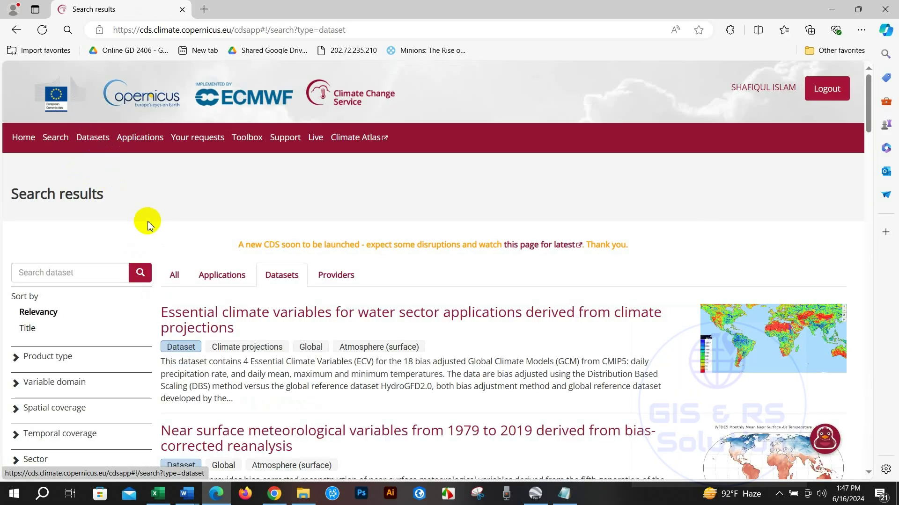
pyautogui.scroll(-2, 149, 228)
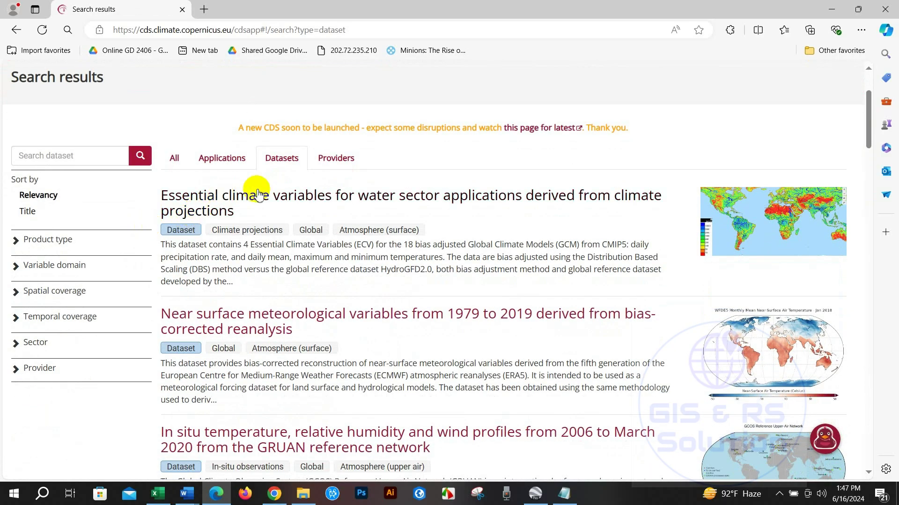
pyautogui.click(17, 244)
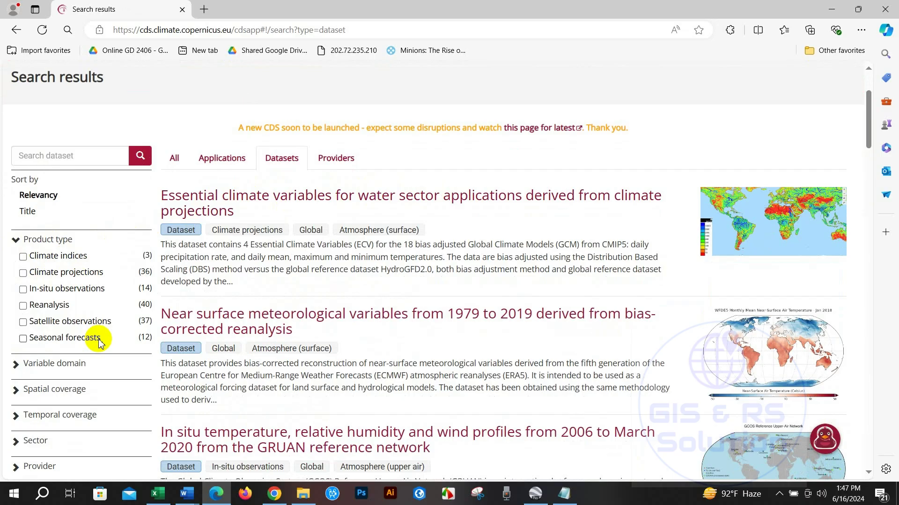
pyautogui.click(17, 367)
pyautogui.scroll(-3, 16, 368)
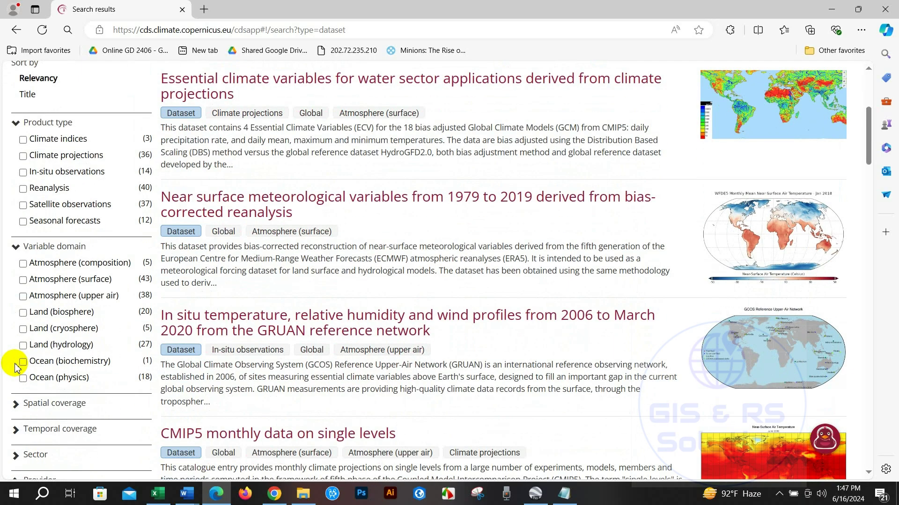
pyautogui.scroll(-3, 2, 345)
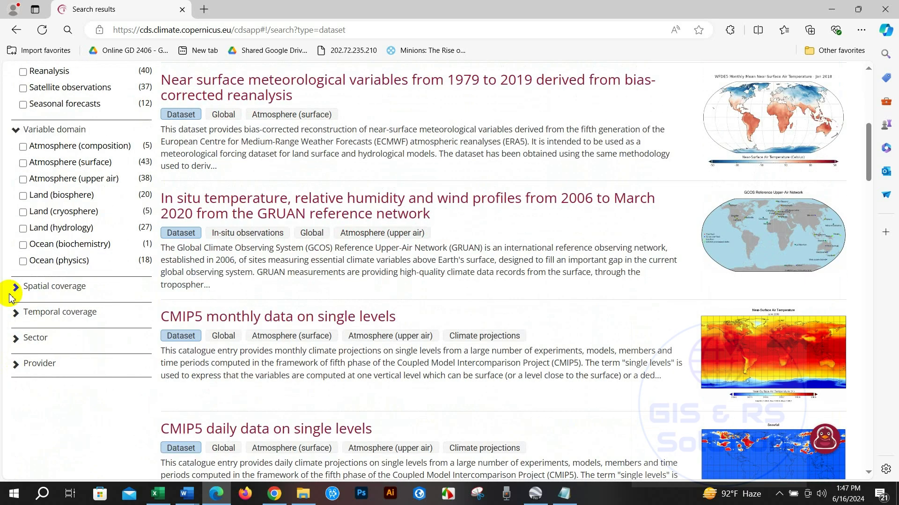
# Step: Expand the Spatial coverage, Temporal coverage and Sector filters, then return to the Excel Year column
pyautogui.click(16, 286)
pyautogui.scroll(-1, 15, 291)
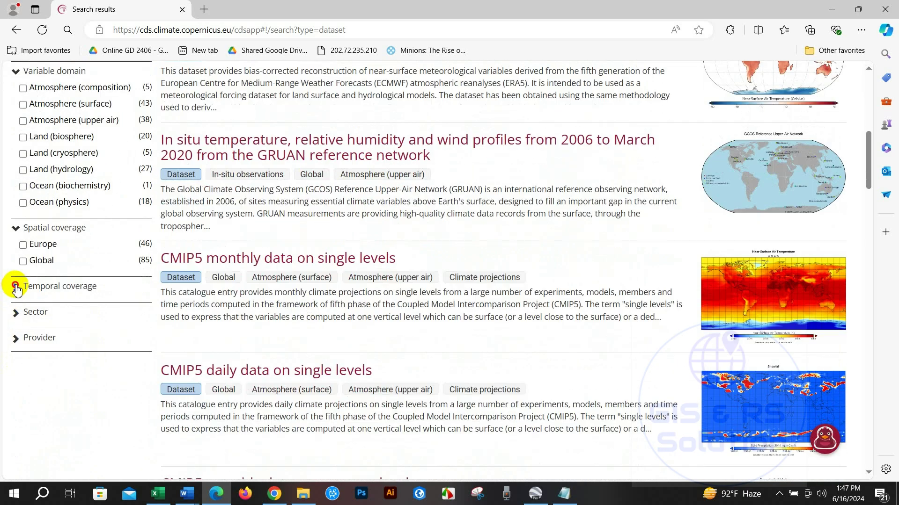
pyautogui.click(15, 286)
pyautogui.click(16, 362)
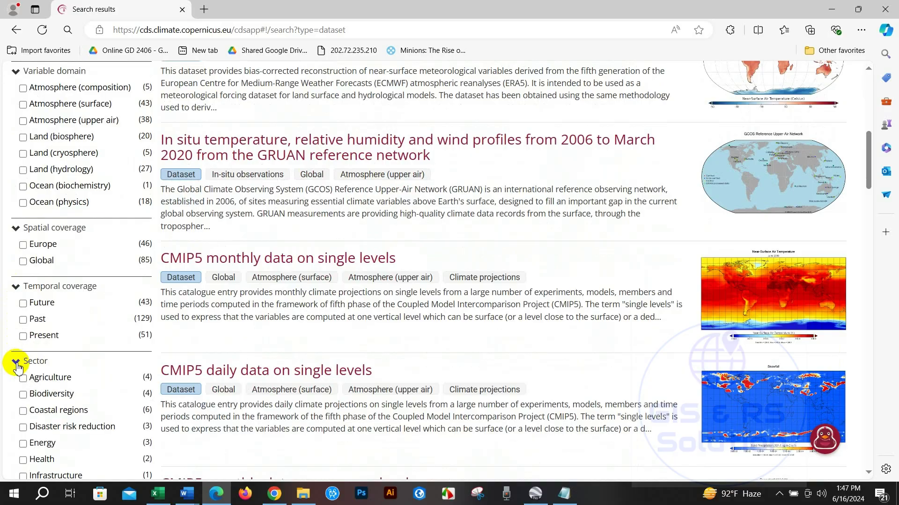
pyautogui.scroll(-3, 18, 359)
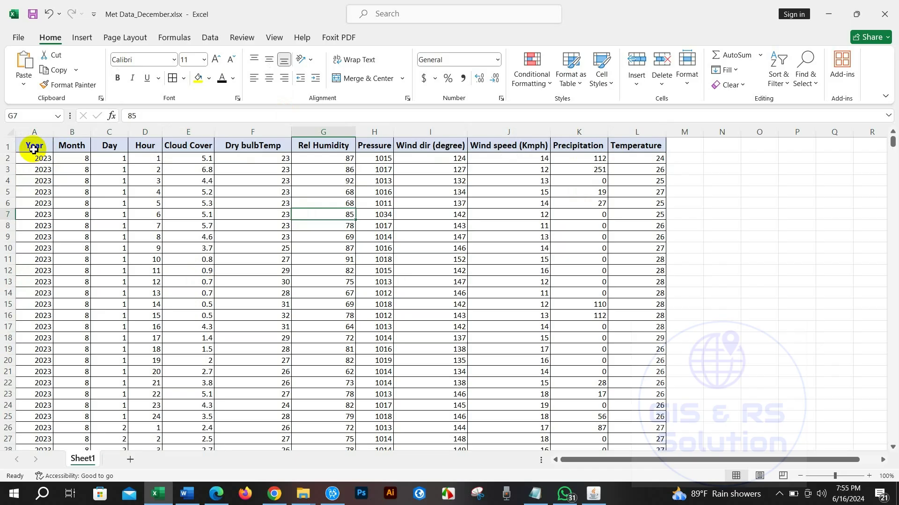
pyautogui.click(34, 149)
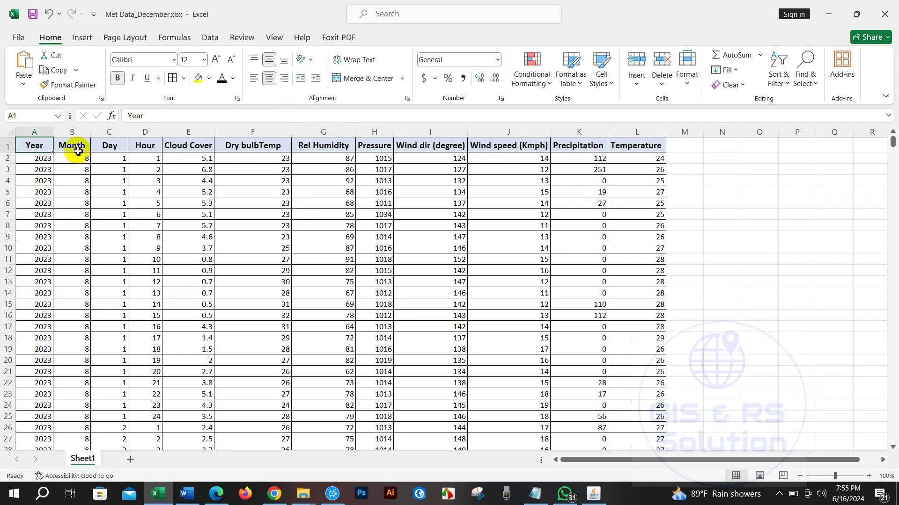
pyautogui.click(78, 152)
pyautogui.click(123, 150)
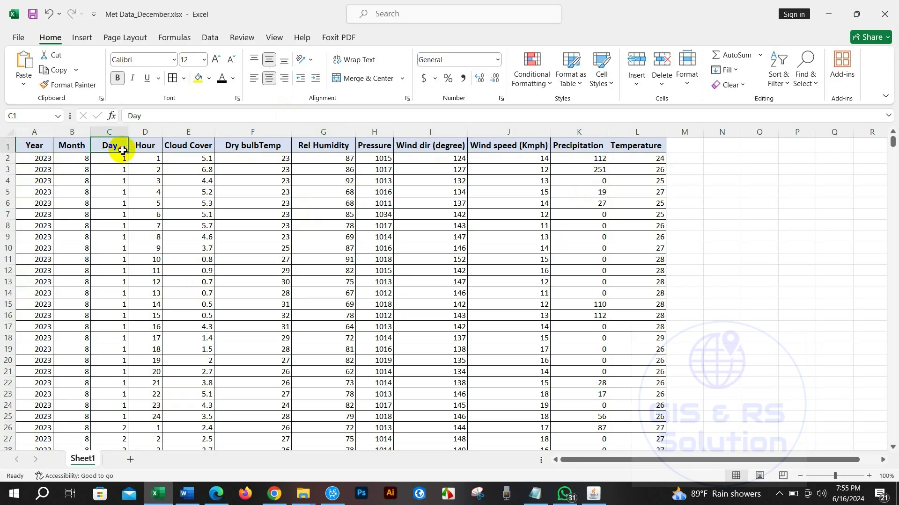
pyautogui.click(147, 149)
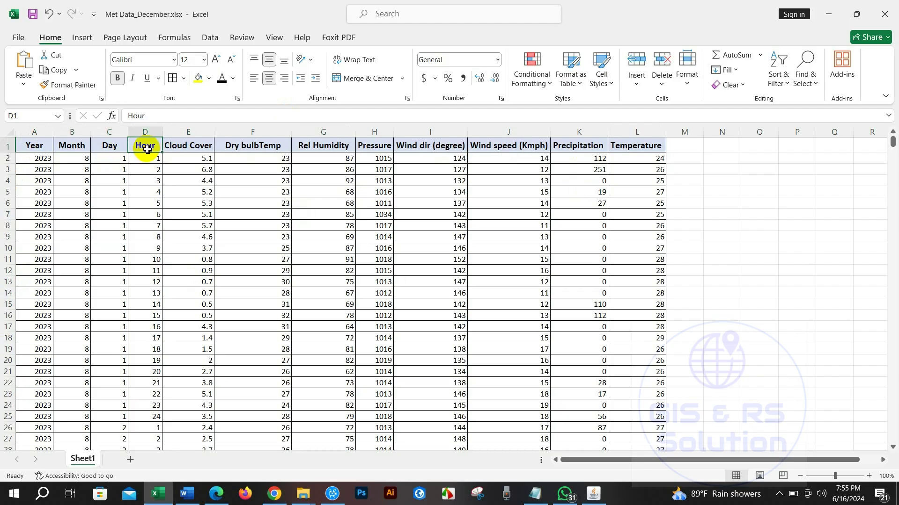
pyautogui.click(204, 147)
pyautogui.click(325, 148)
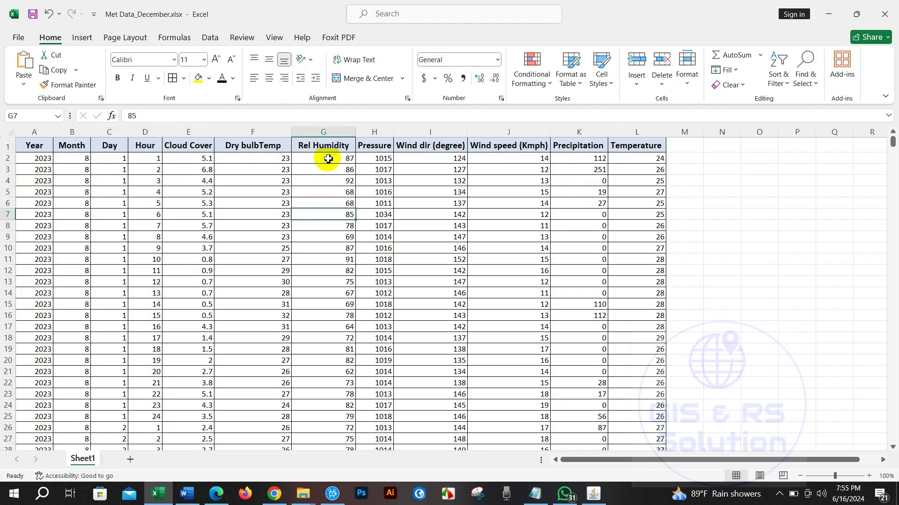
pyautogui.click(374, 148)
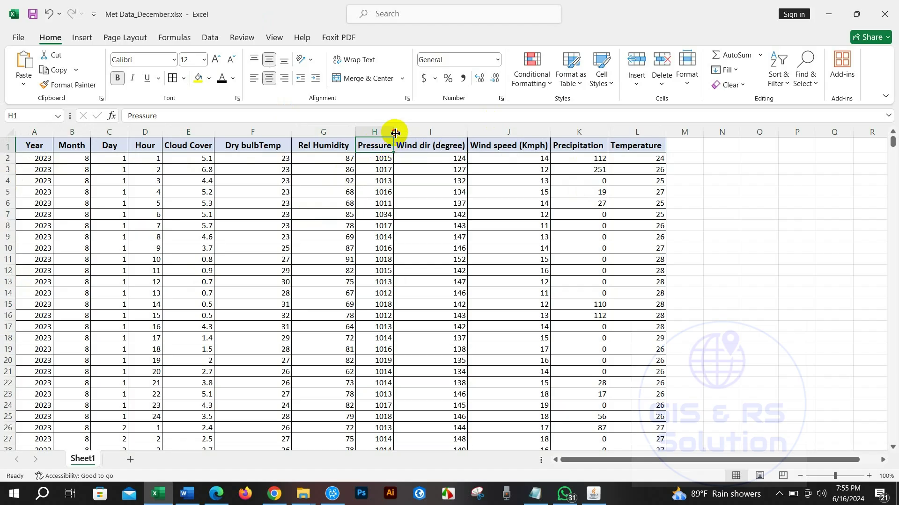
pyautogui.click(503, 147)
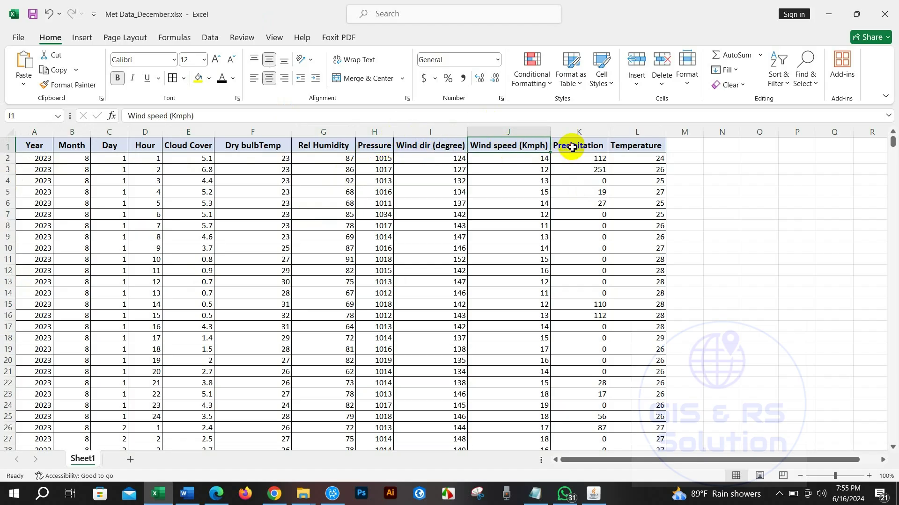
pyautogui.click(576, 147)
pyautogui.click(632, 148)
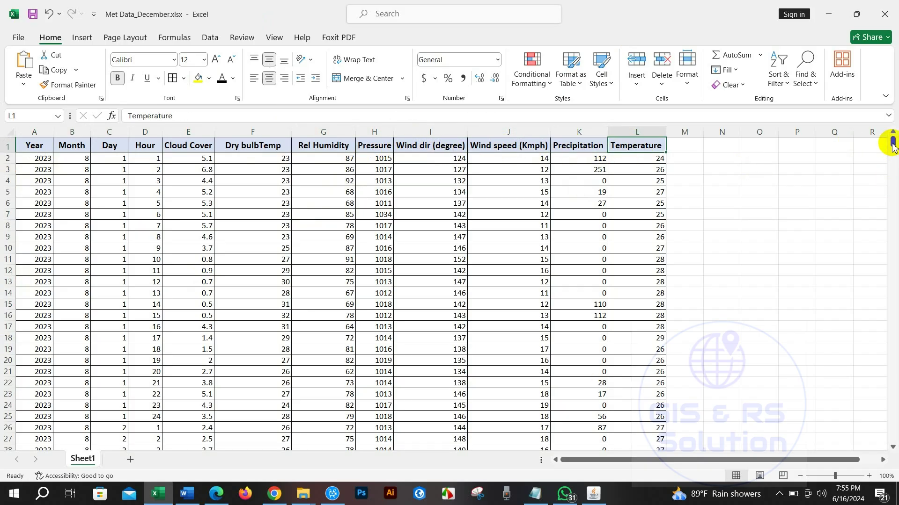
pyautogui.moveTo(892, 140); pyautogui.dragTo(895, 441)
pyautogui.scroll(-2, 384, 394)
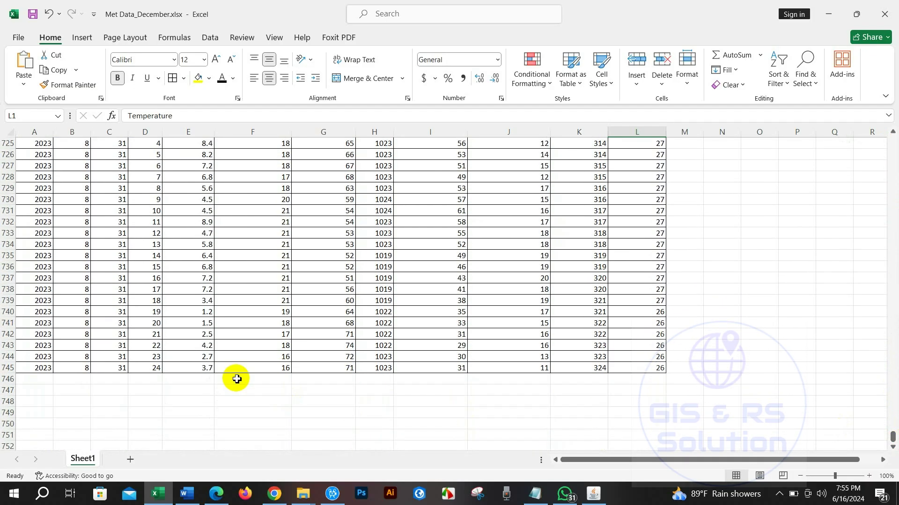
pyautogui.click(96, 365)
pyautogui.moveTo(893, 442); pyautogui.dragTo(844, 141)
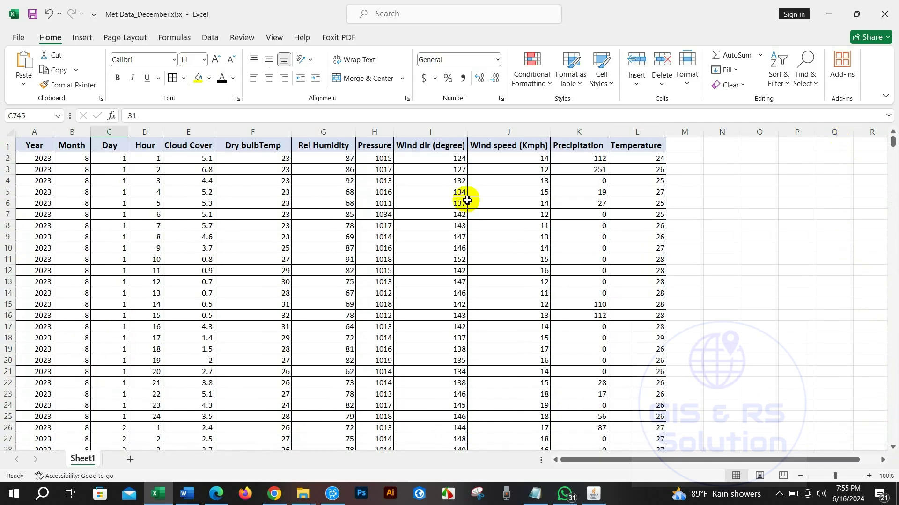
pyautogui.scroll(-4, 267, 257)
pyautogui.scroll(4, 266, 258)
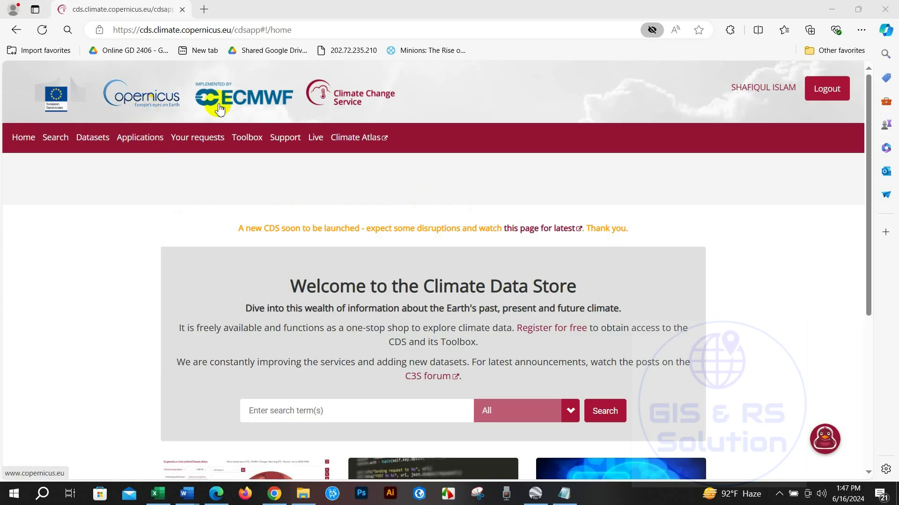
# Step: Go back to the Datasets catalogue and expand the Product type and Variable domain filters
pyautogui.click(225, 34)
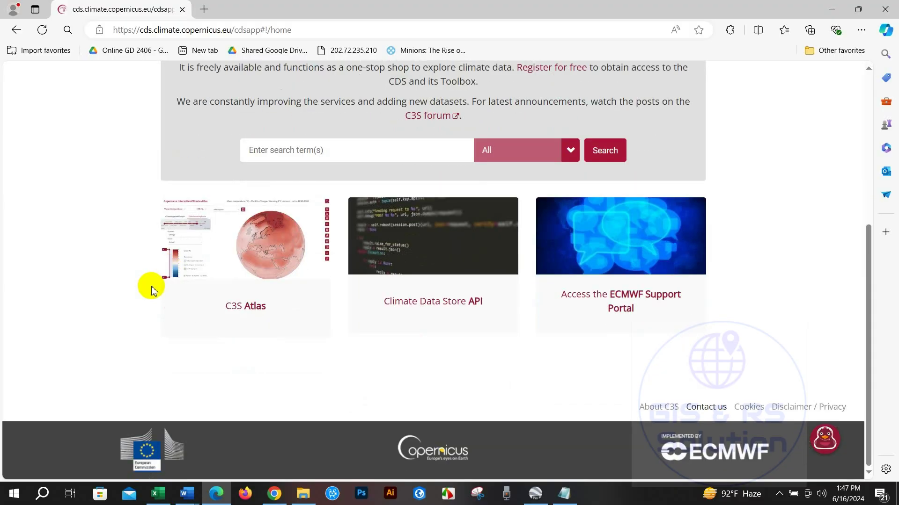
pyautogui.scroll(5, 151, 291)
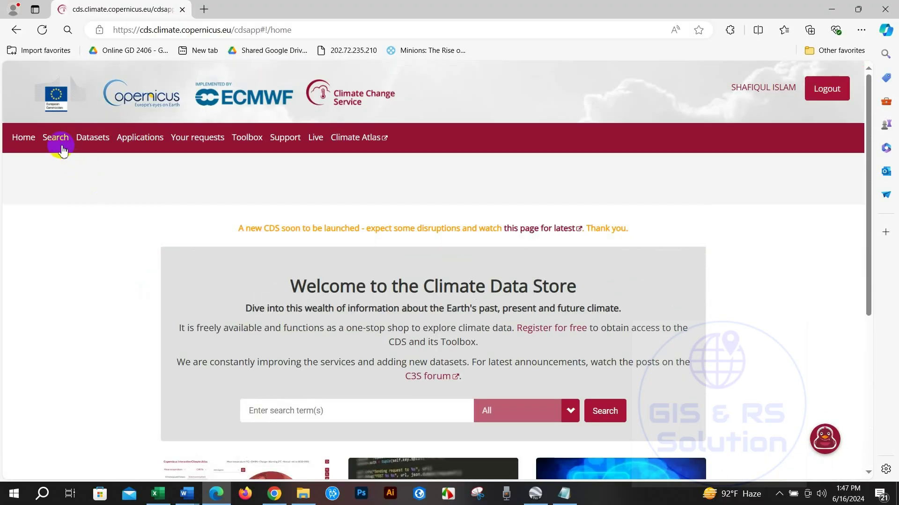
pyautogui.click(92, 141)
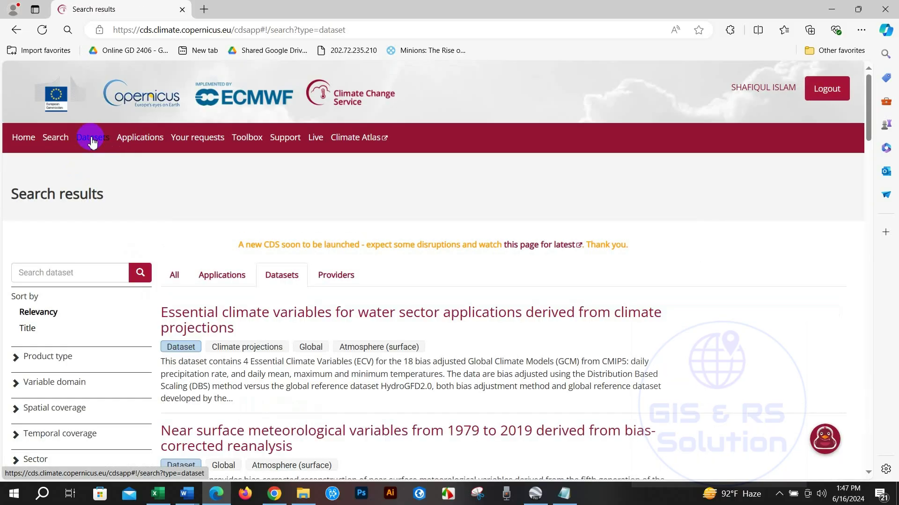
pyautogui.scroll(-2, 145, 220)
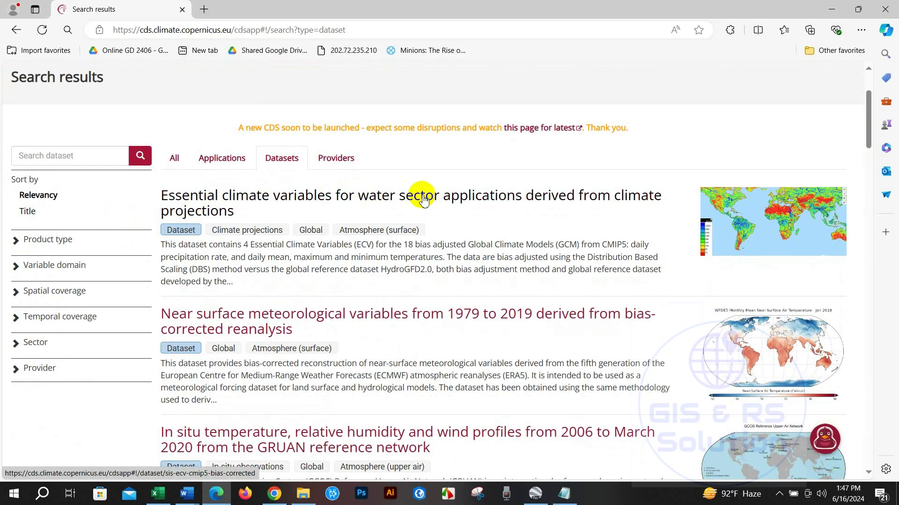
pyautogui.click(16, 240)
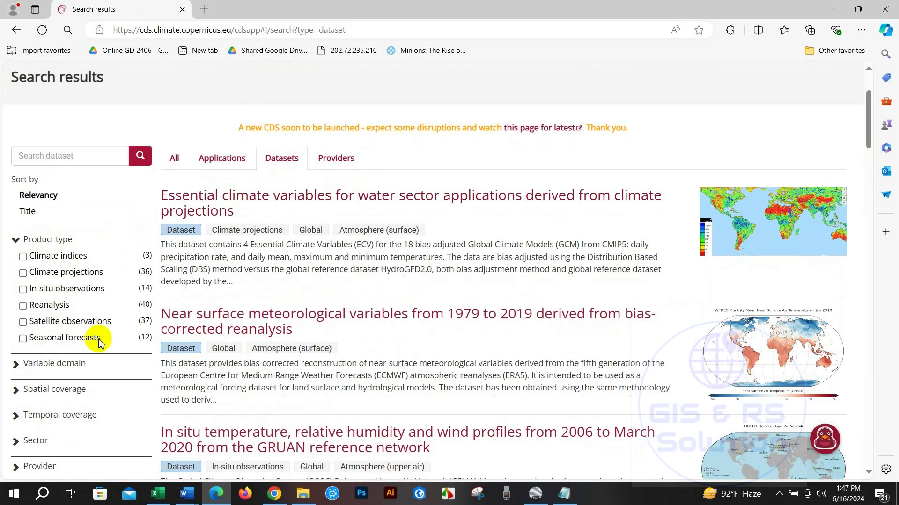
pyautogui.click(16, 365)
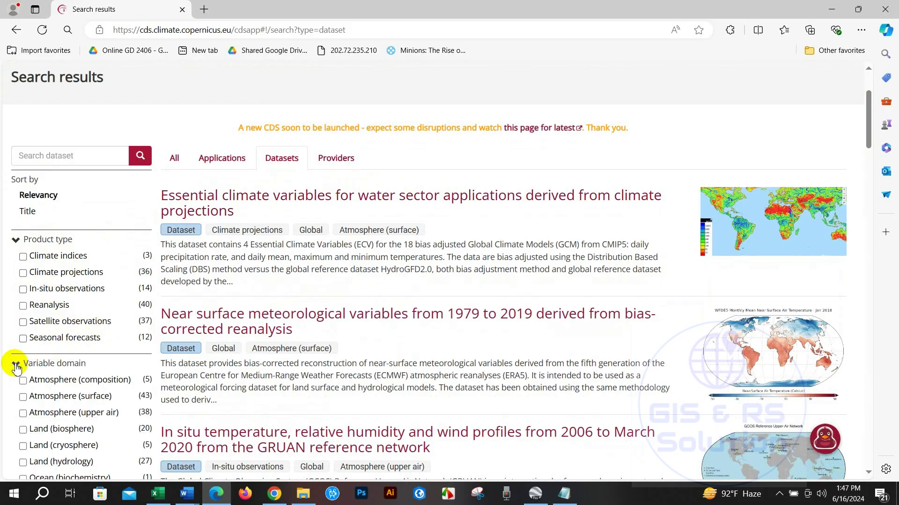
# Step: Expand the Spatial coverage, Temporal coverage and Sector filters and show only dataset results
pyautogui.scroll(-3, 15, 367)
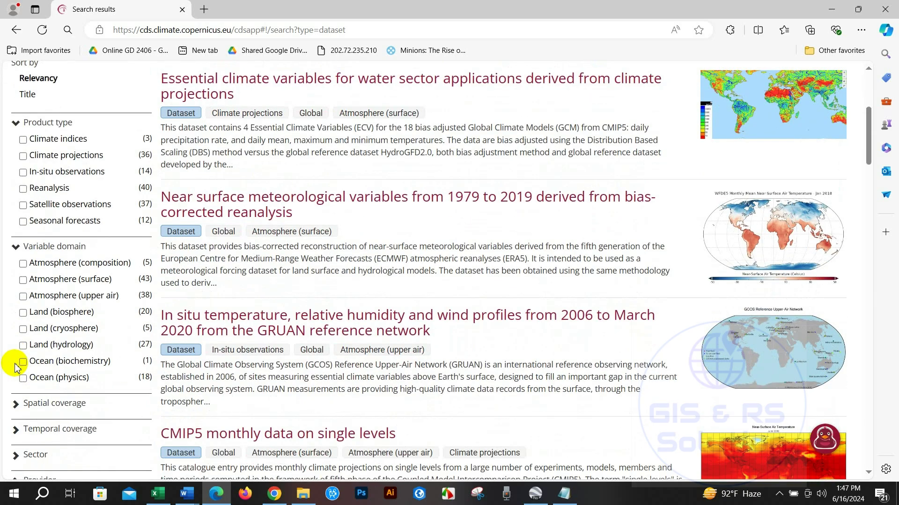
pyautogui.scroll(-3, 3, 344)
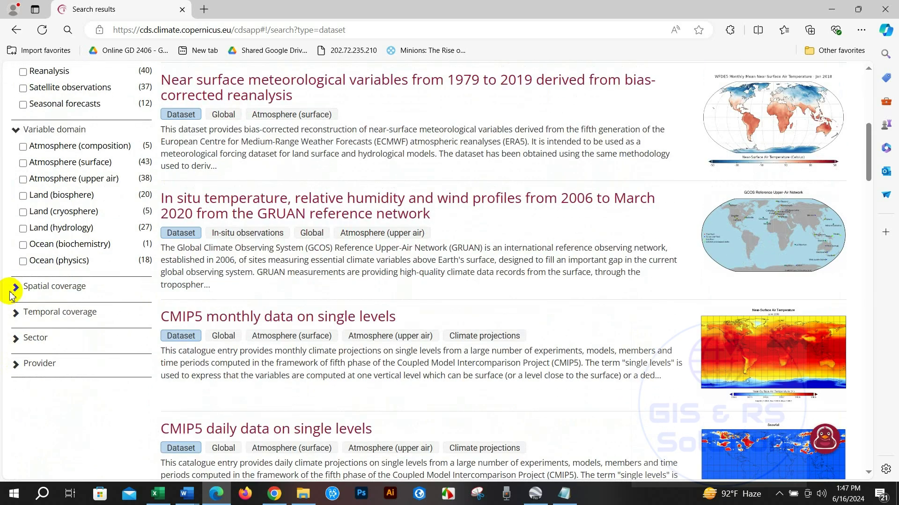
pyautogui.click(16, 286)
pyautogui.scroll(-2, 15, 290)
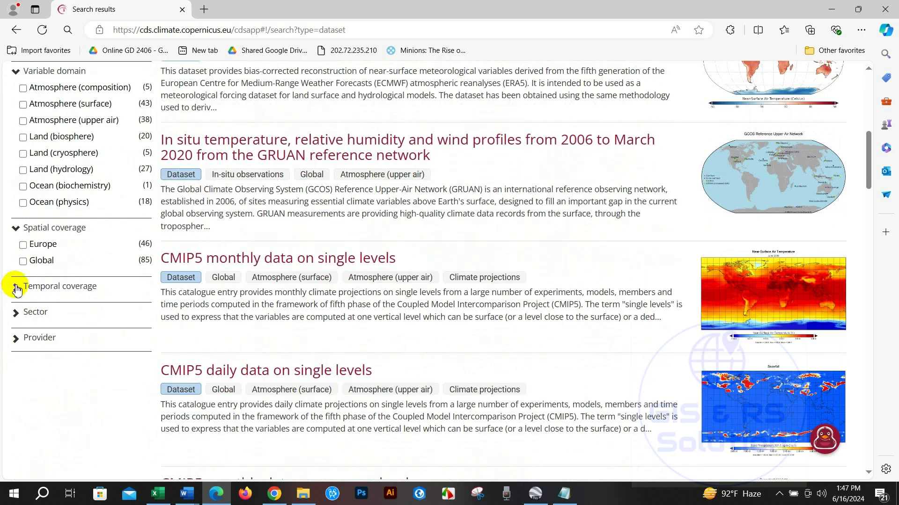
pyautogui.click(15, 287)
pyautogui.click(17, 363)
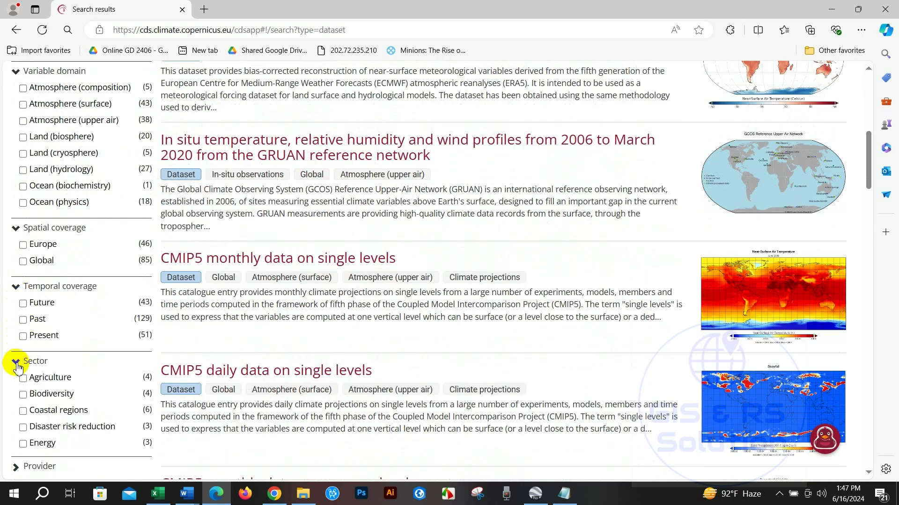
pyautogui.scroll(-2, 18, 368)
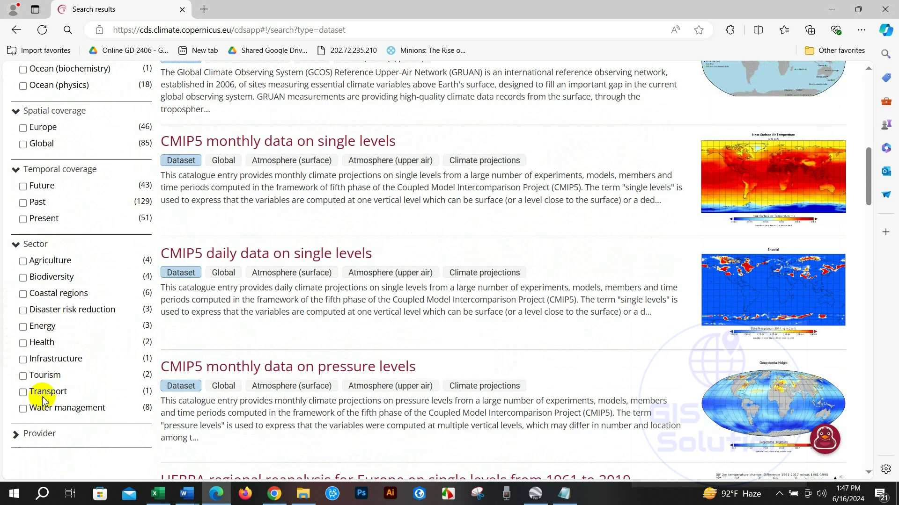
pyautogui.scroll(10, 43, 401)
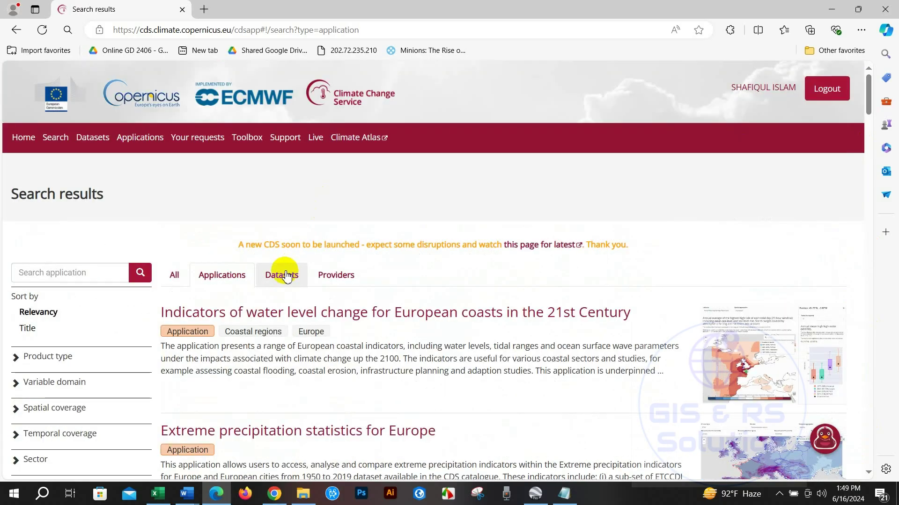
pyautogui.click(286, 275)
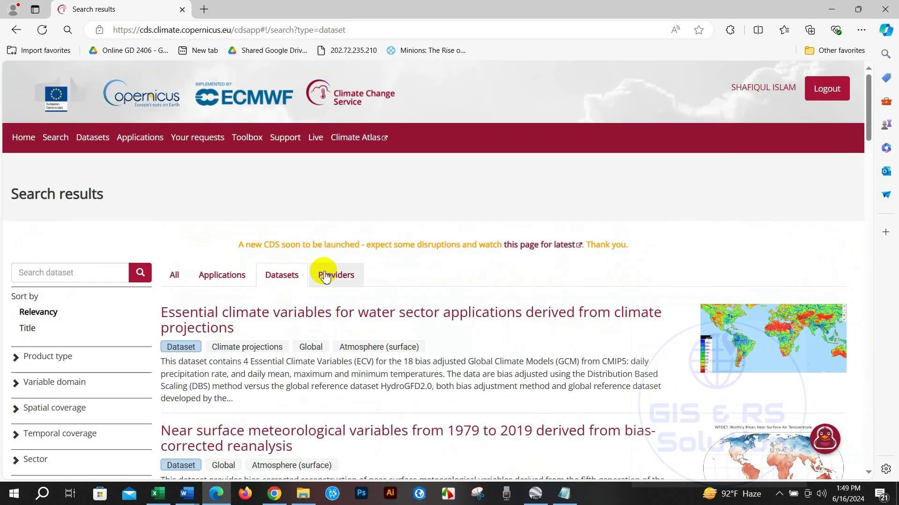
# Step: Compare the Providers and Applications results before returning to the Datasets results
pyautogui.click(326, 277)
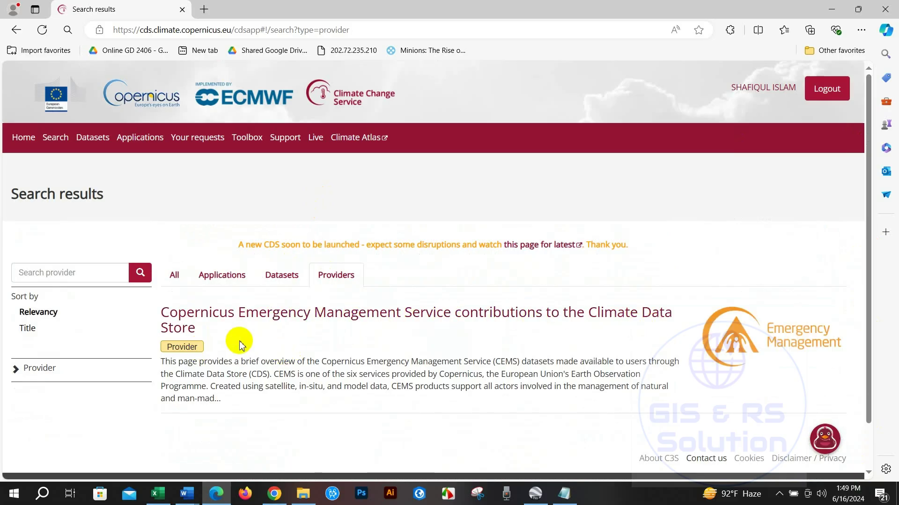
pyautogui.click(221, 276)
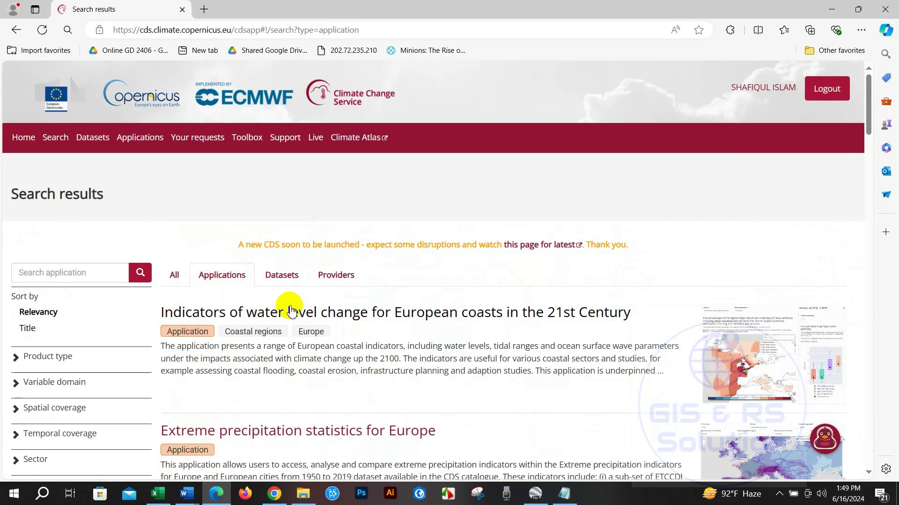
pyautogui.click(282, 276)
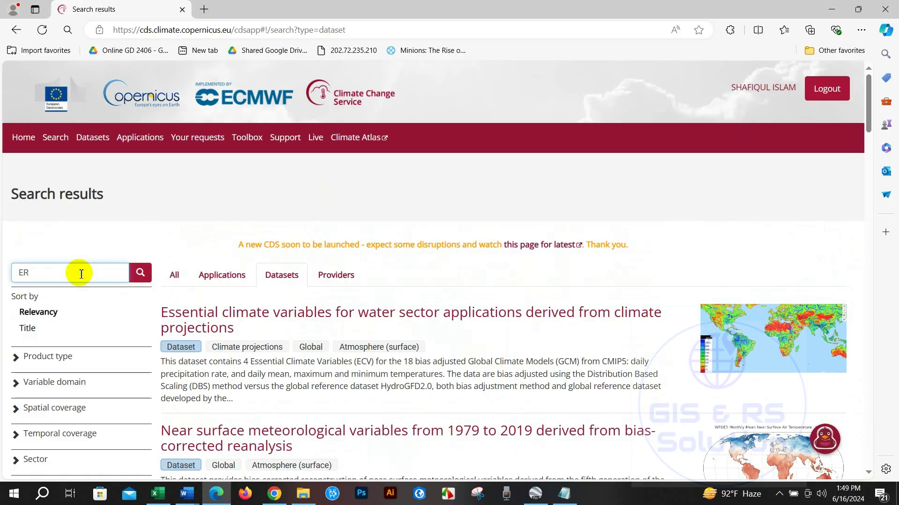
# Step: Search the datasets for ERA5 and open 'ERA5 hourly data on single levels from 1940 to present'
pyautogui.click(141, 276)
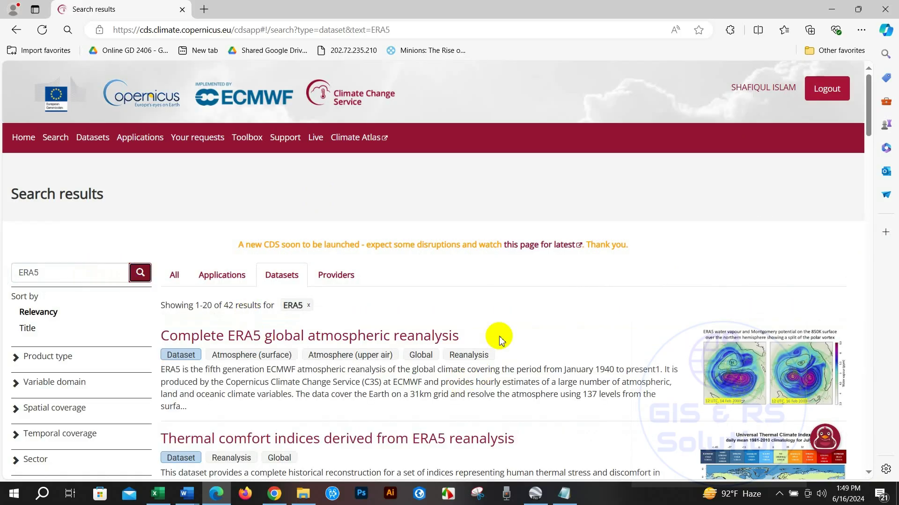
pyautogui.scroll(-3, 507, 309)
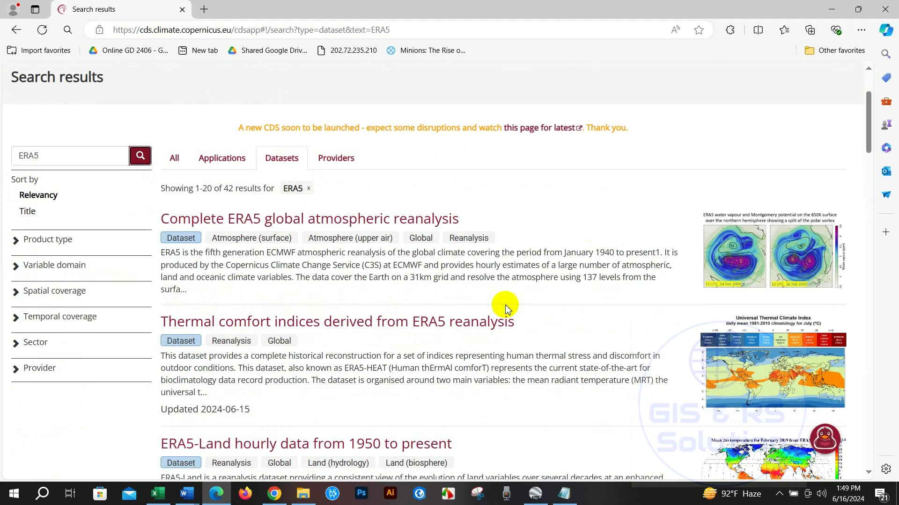
pyautogui.scroll(-10, 506, 309)
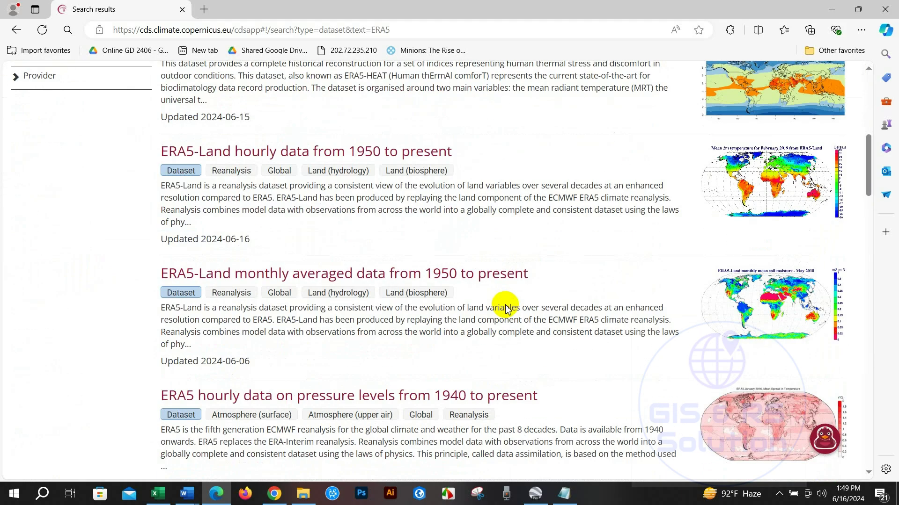
pyautogui.scroll(-3, 507, 309)
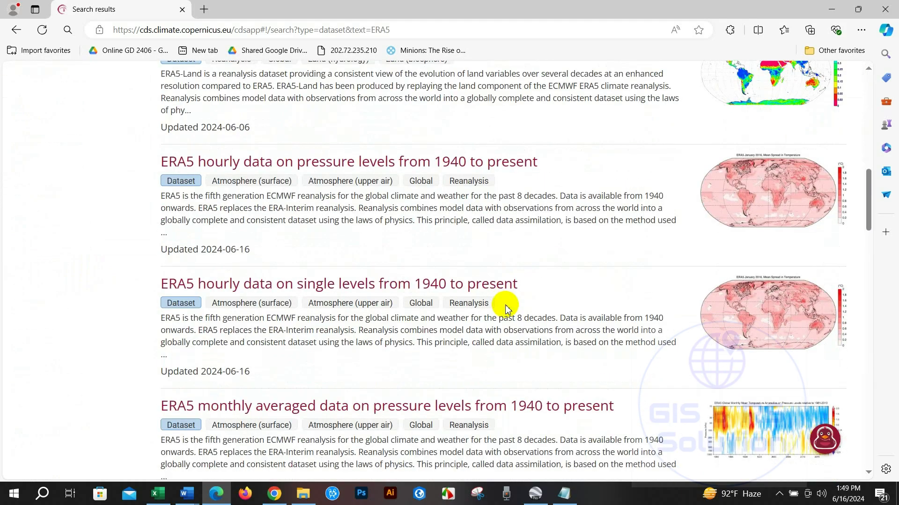
pyautogui.click(282, 288)
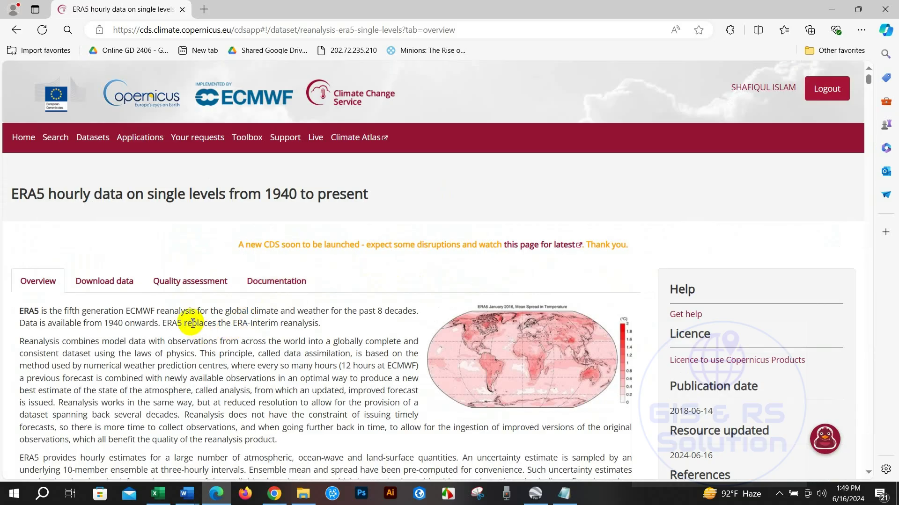
# Step: Read through the ERA5 hourly single-levels Overview, then bring up its Download data form
pyautogui.scroll(-2, 193, 323)
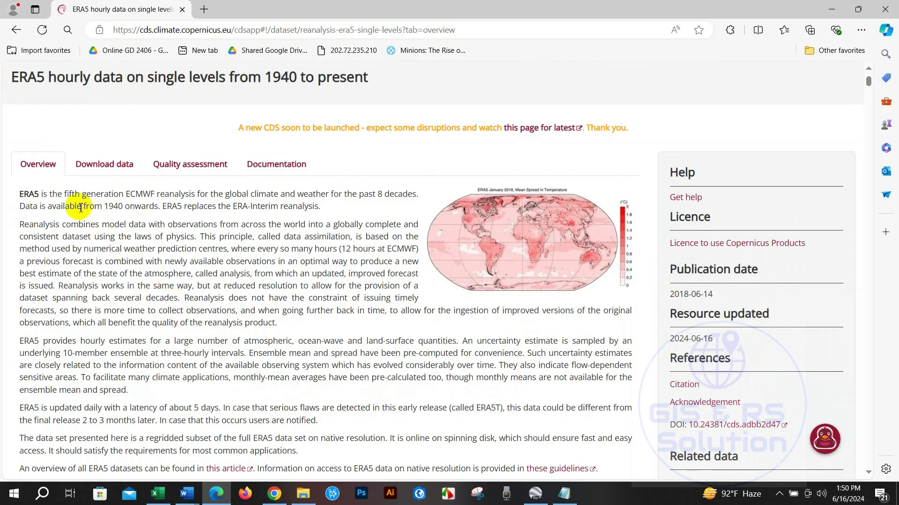
pyautogui.moveTo(25, 192); pyautogui.dragTo(139, 225)
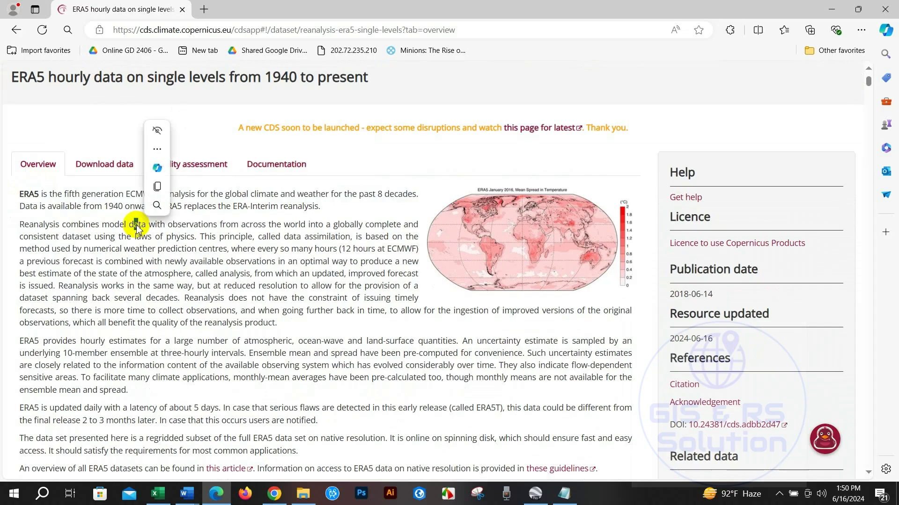
pyautogui.click(44, 215)
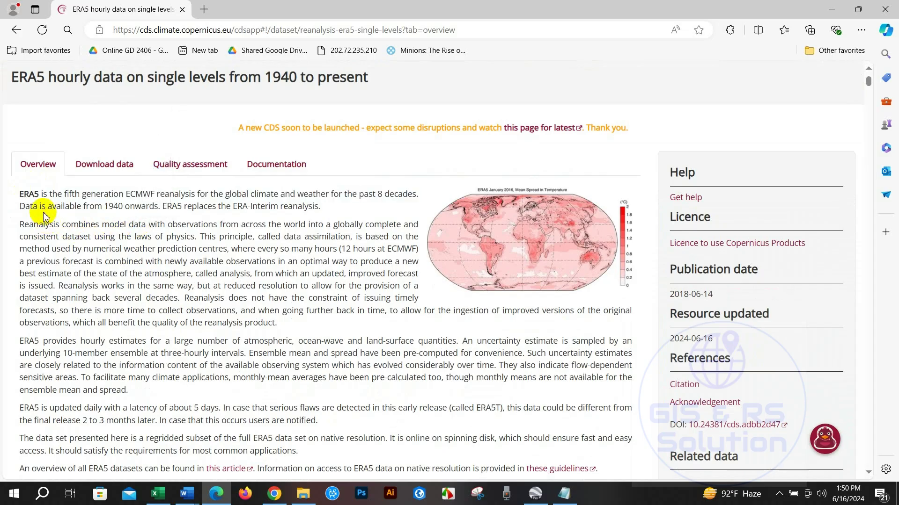
pyautogui.scroll(-3, 75, 263)
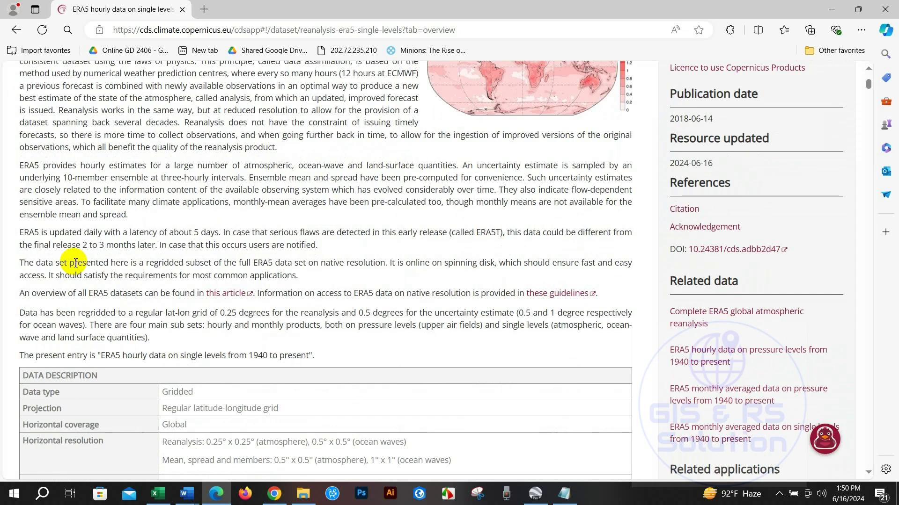
pyautogui.scroll(-4, 75, 263)
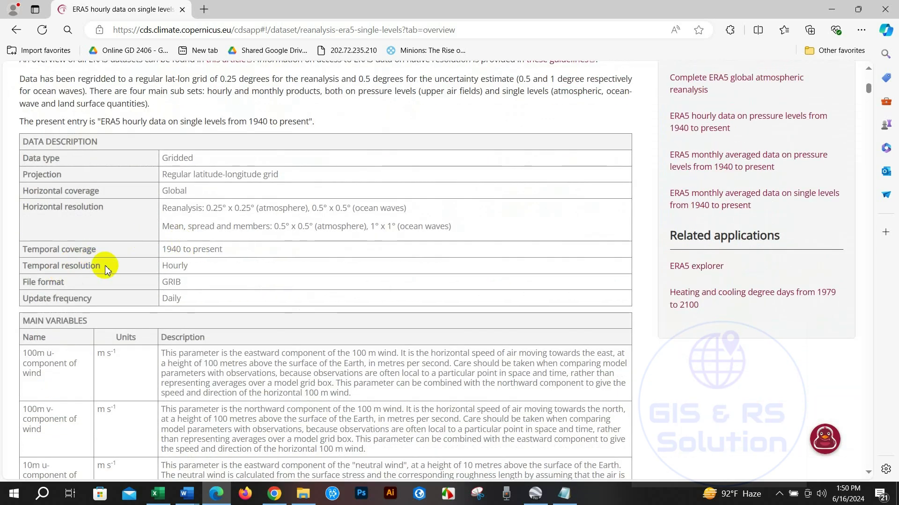
pyautogui.scroll(-3, 105, 266)
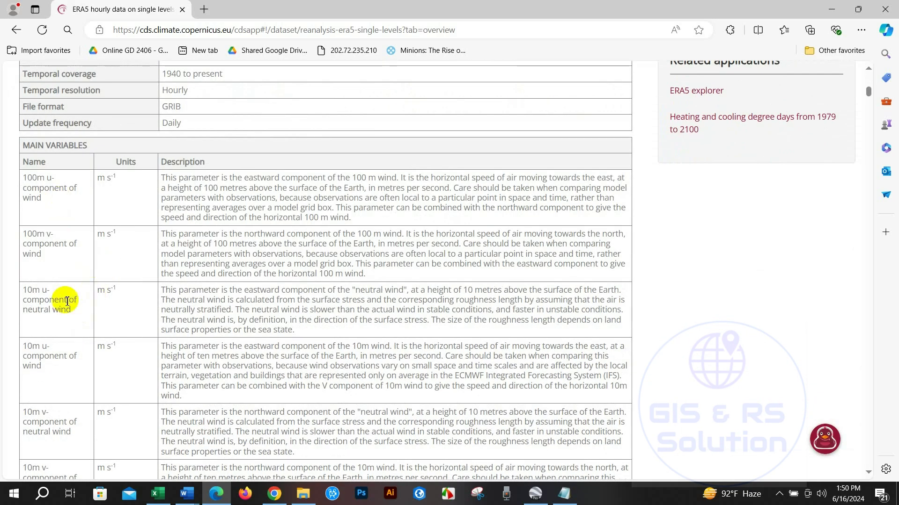
pyautogui.scroll(-8, 187, 300)
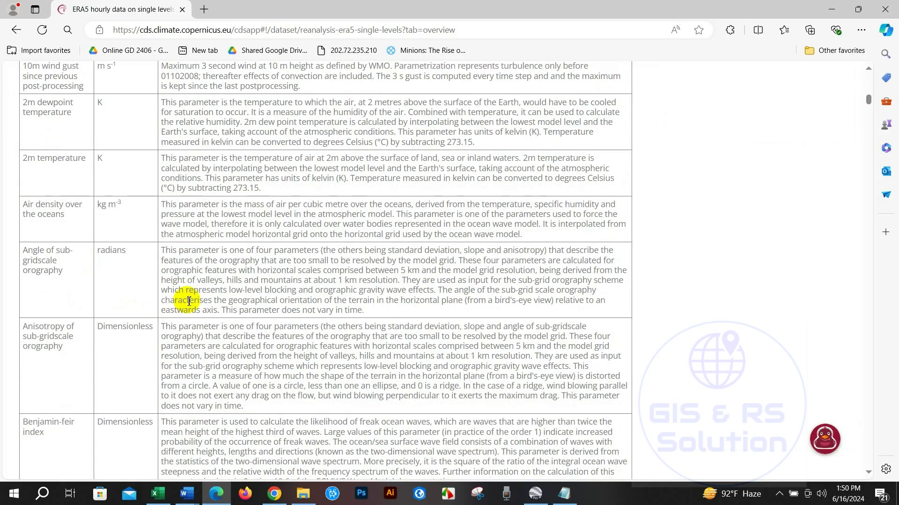
pyautogui.scroll(-3, 189, 301)
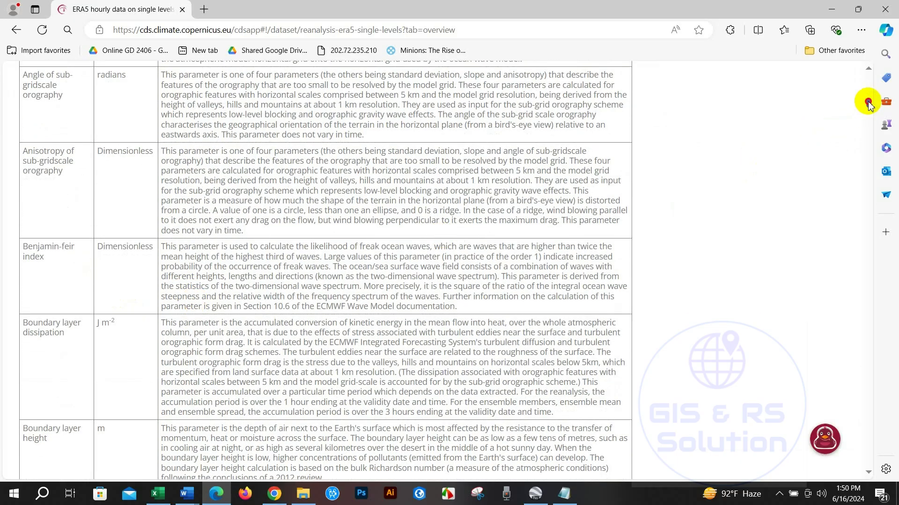
pyautogui.moveTo(868, 103); pyautogui.dragTo(824, 81)
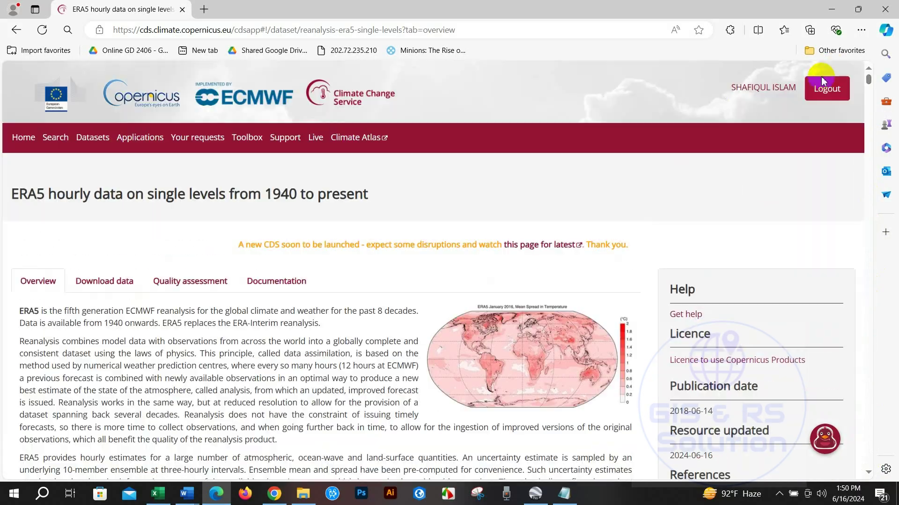
pyautogui.scroll(-2, 569, 222)
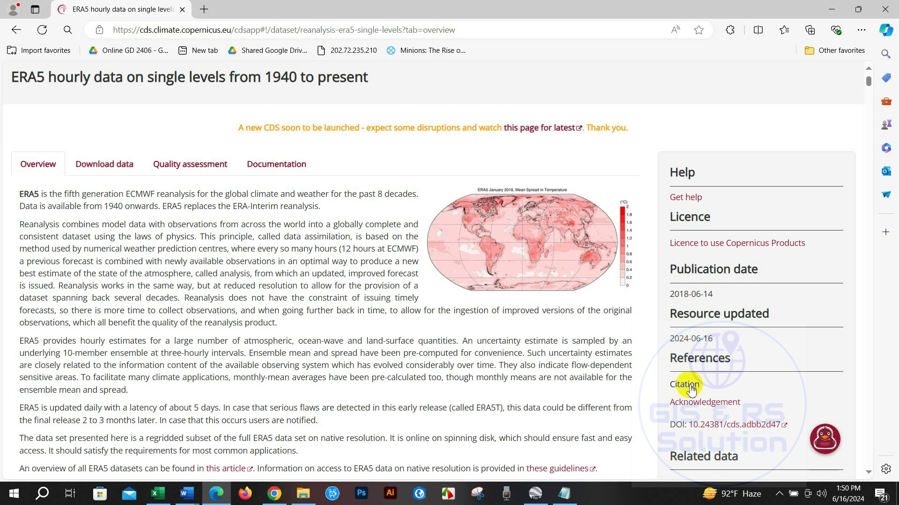
pyautogui.scroll(-1, 692, 390)
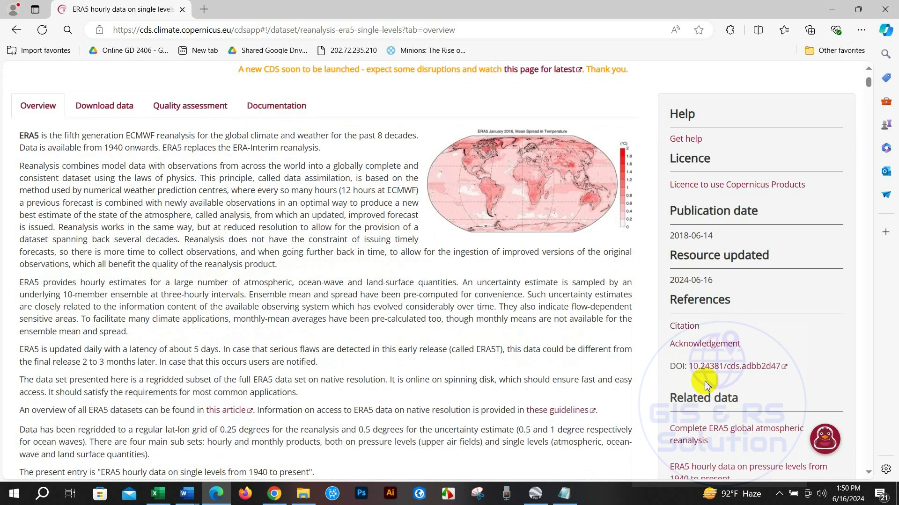
pyautogui.scroll(2, 707, 385)
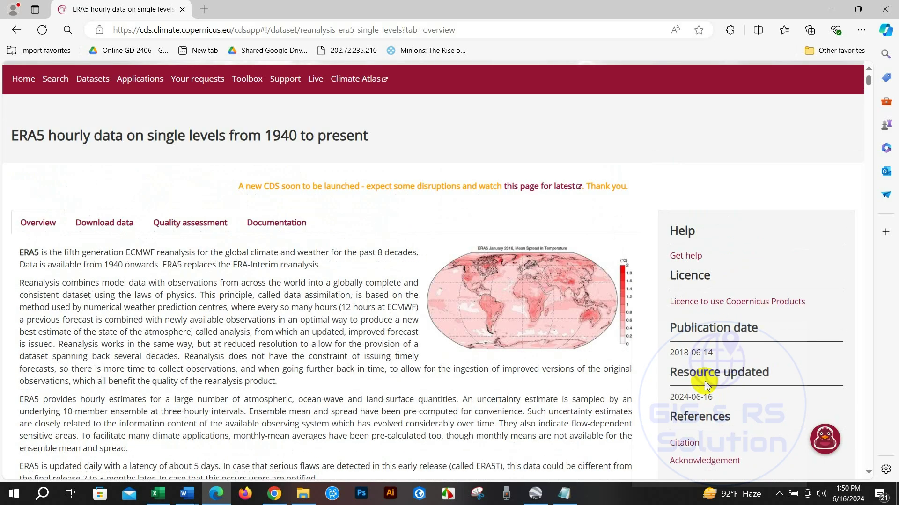
pyautogui.click(97, 228)
# Step: Leave High cloud cover out of the ERA5 variable selection
pyautogui.scroll(-2, 33, 265)
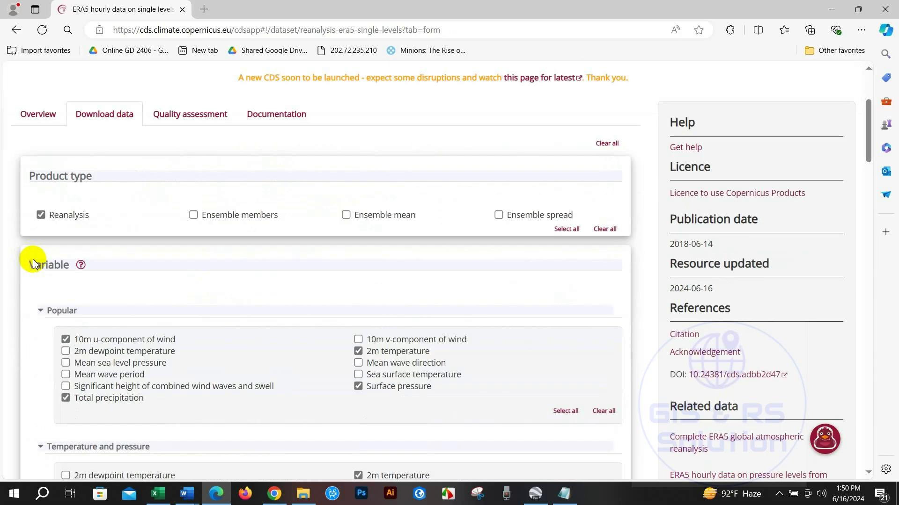
pyautogui.scroll(-1, 16, 289)
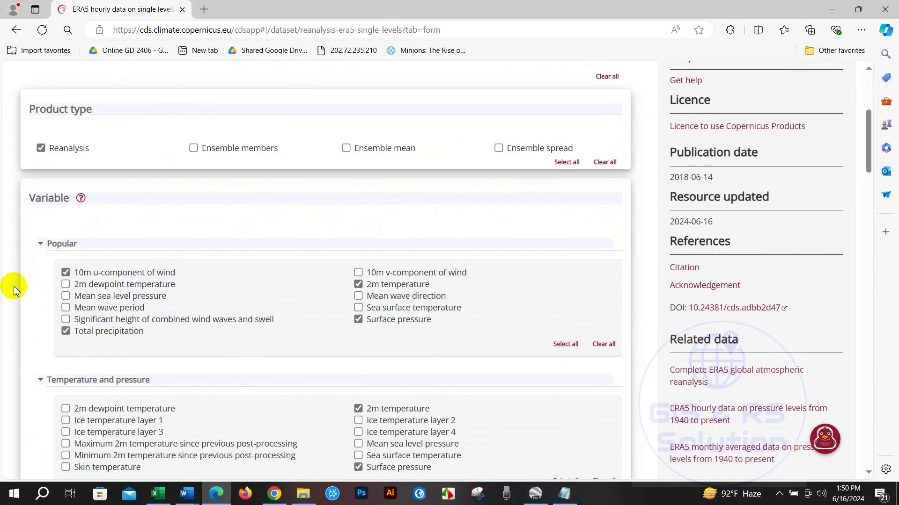
pyautogui.scroll(-1, 15, 289)
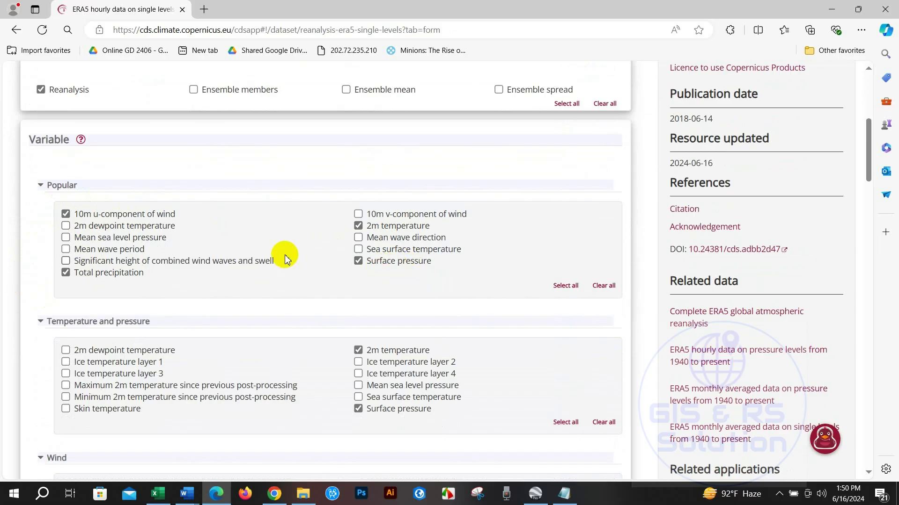
pyautogui.scroll(-2, 285, 257)
pyautogui.scroll(-1, 286, 256)
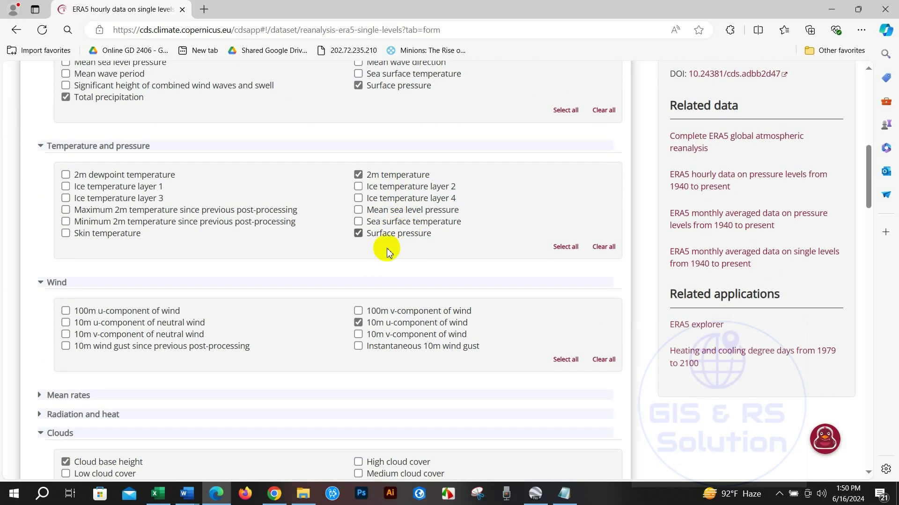
pyautogui.scroll(-3, 387, 251)
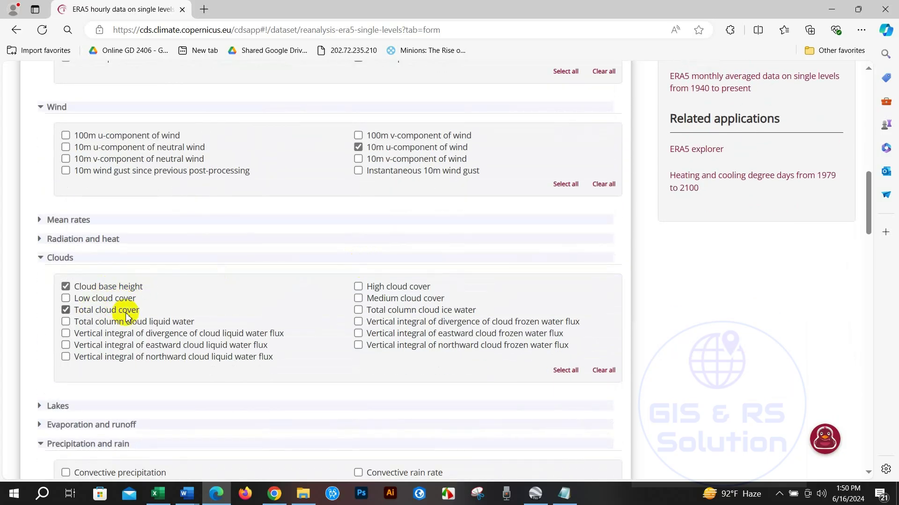
pyautogui.click(358, 287)
# Step: Expand the Lakes and Evaporation and runoff variable groups
pyautogui.scroll(-2, 197, 286)
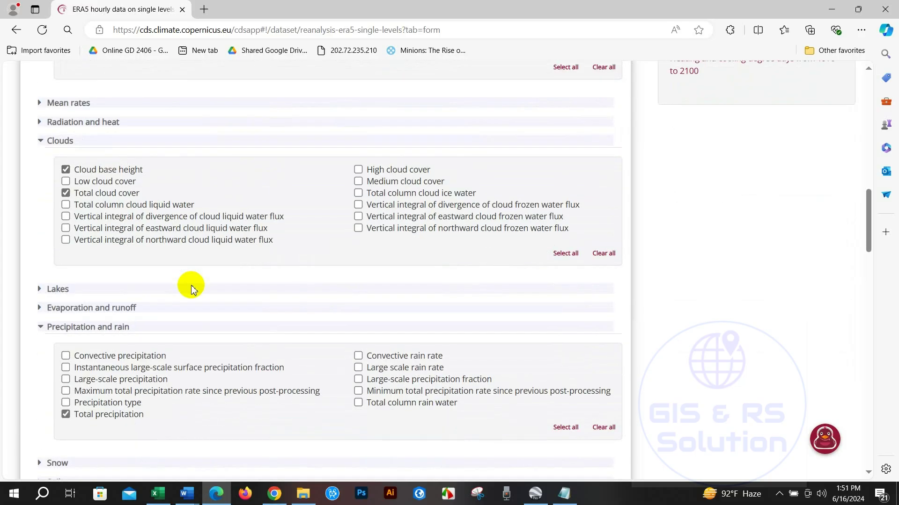
pyautogui.scroll(-1, 189, 286)
pyautogui.click(41, 231)
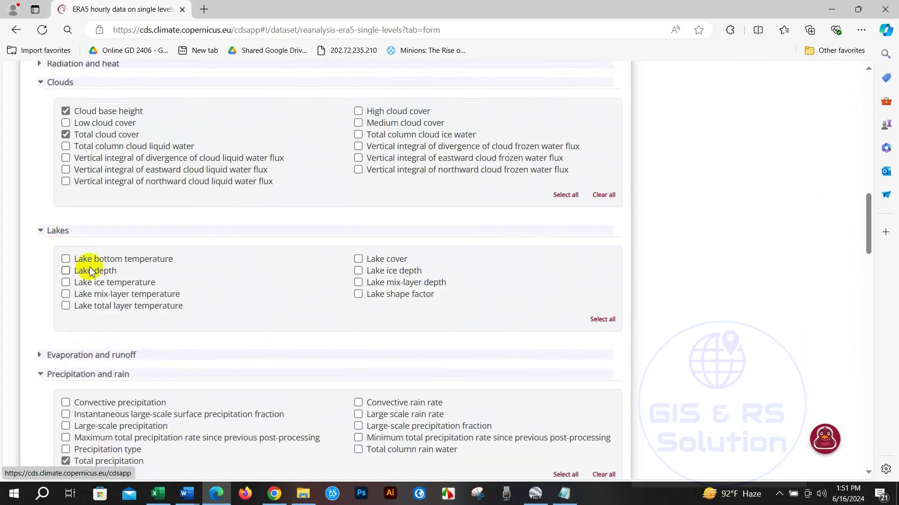
pyautogui.scroll(-2, 45, 266)
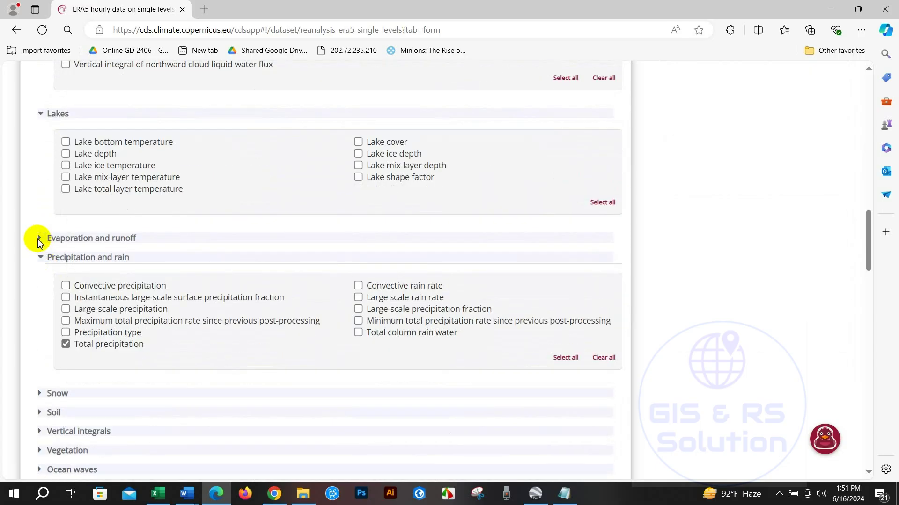
pyautogui.click(40, 239)
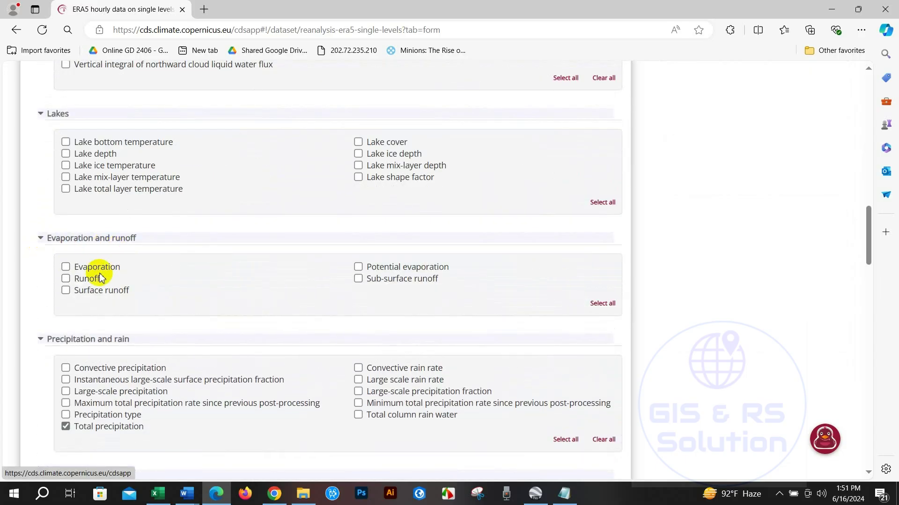
pyautogui.scroll(-3, 203, 291)
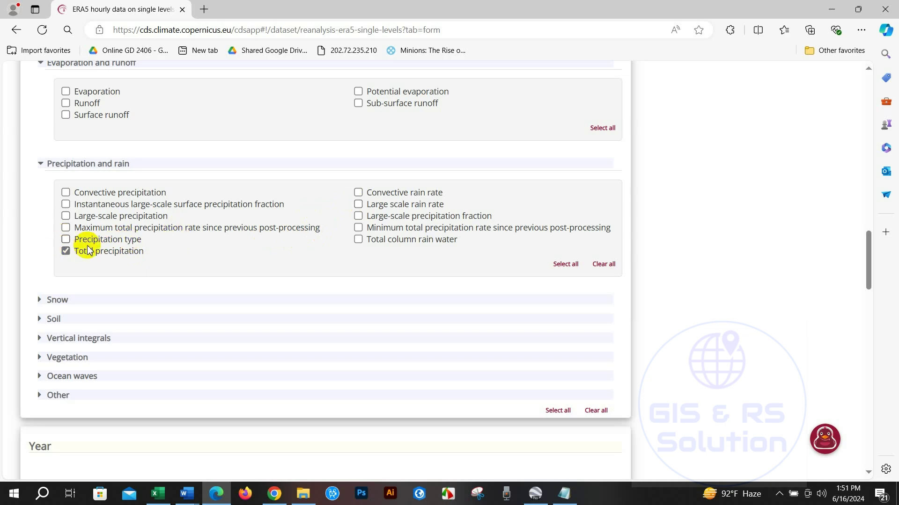
pyautogui.scroll(-2, 46, 244)
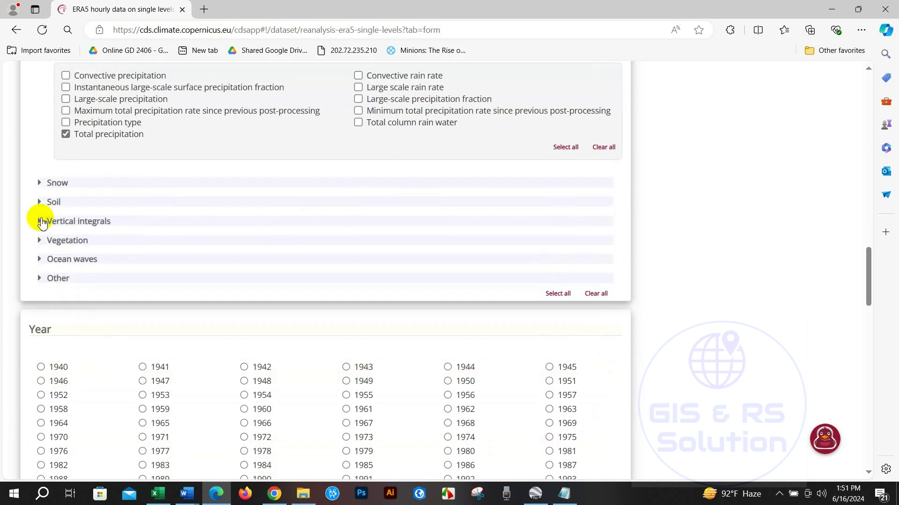
# Step: Expand the Snow, Soil and Vertical integrals groups, leaving Soil type unticked
pyautogui.click(42, 186)
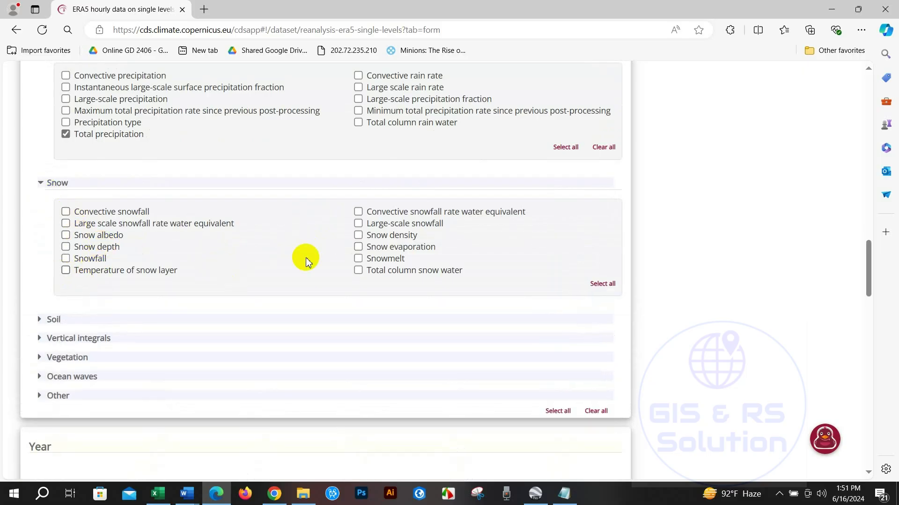
pyautogui.scroll(-2, 176, 227)
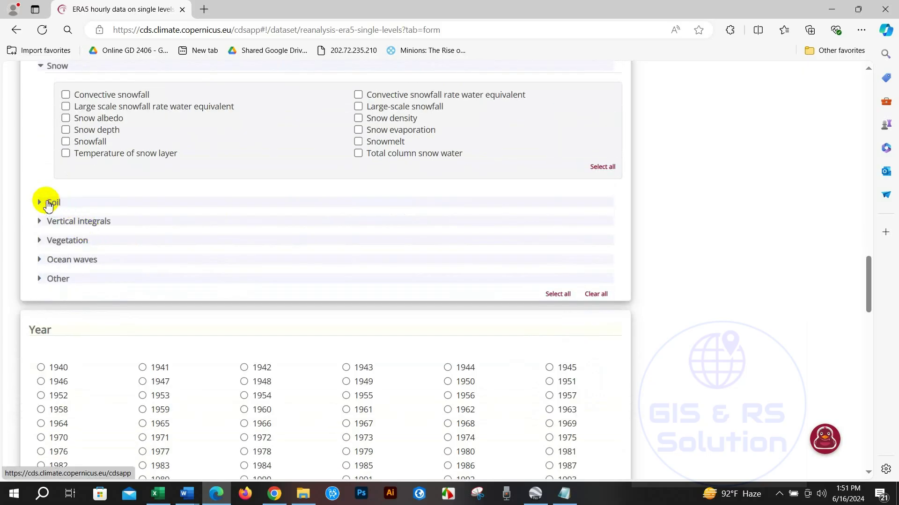
pyautogui.click(53, 204)
pyautogui.scroll(-2, 89, 248)
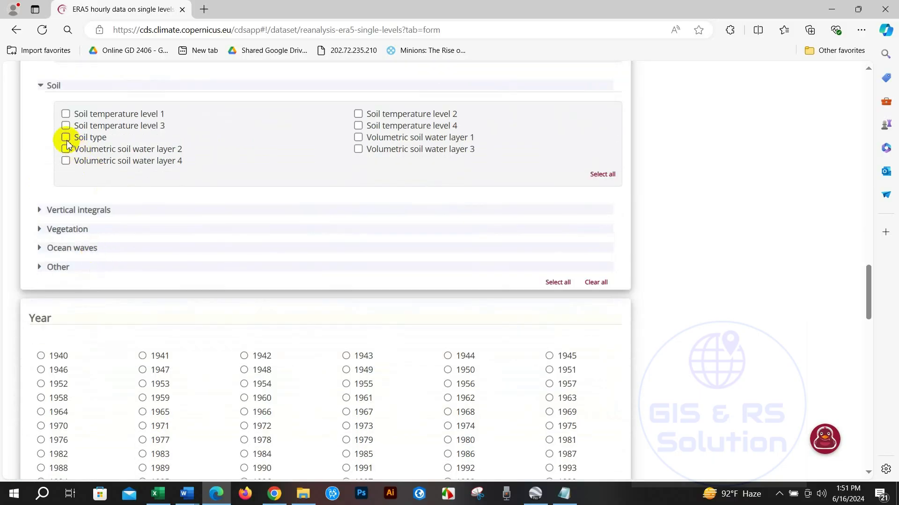
pyautogui.click(65, 139)
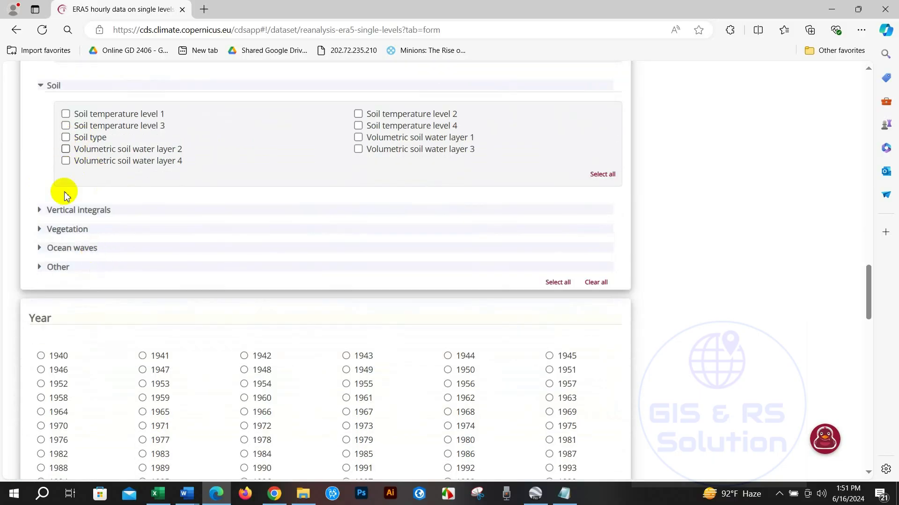
pyautogui.click(49, 211)
pyautogui.scroll(-2, 94, 241)
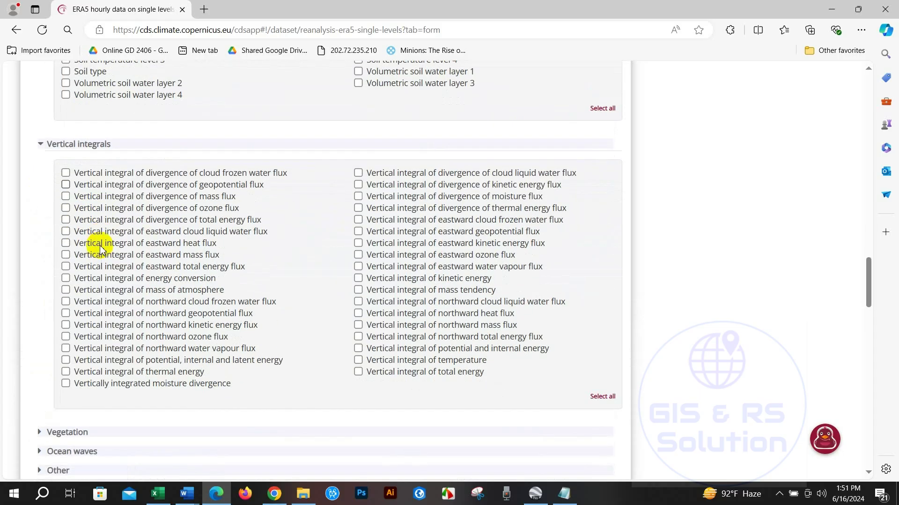
pyautogui.scroll(-2, 124, 251)
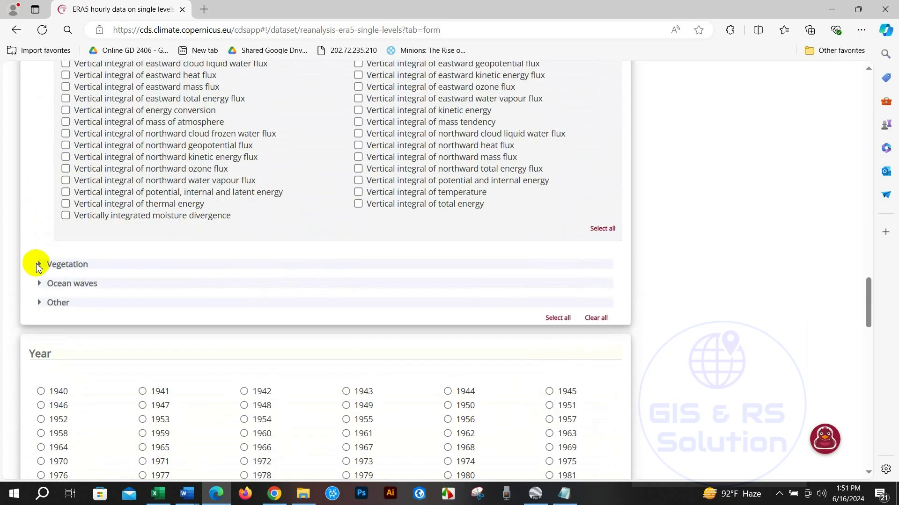
# Step: Expand the Vegetation, Ocean waves and Other variable groups
pyautogui.click(39, 264)
pyautogui.scroll(-2, 41, 269)
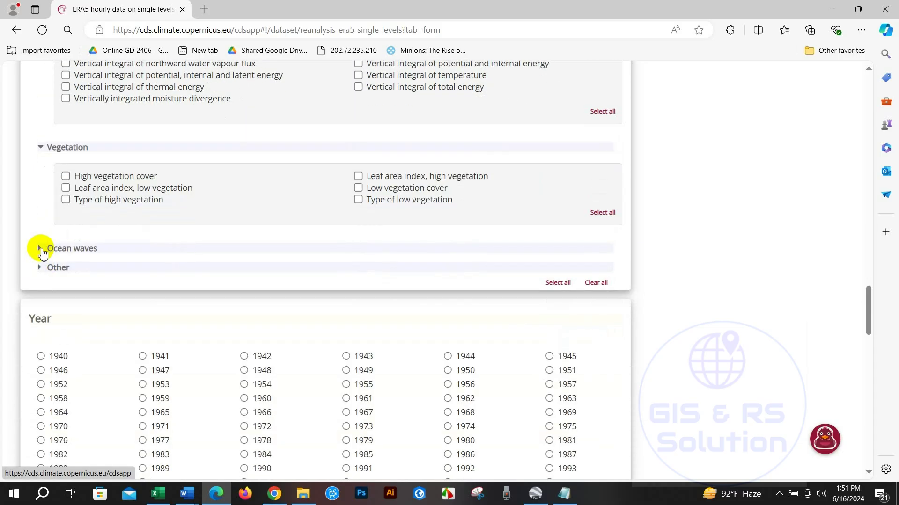
pyautogui.click(41, 252)
pyautogui.scroll(-5, 96, 296)
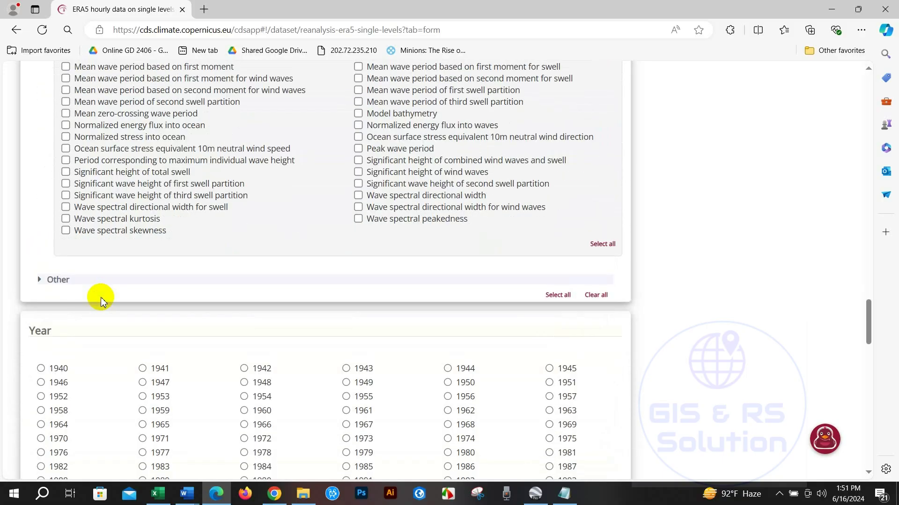
pyautogui.click(42, 279)
pyautogui.scroll(-3, 43, 280)
pyautogui.scroll(-5, 254, 214)
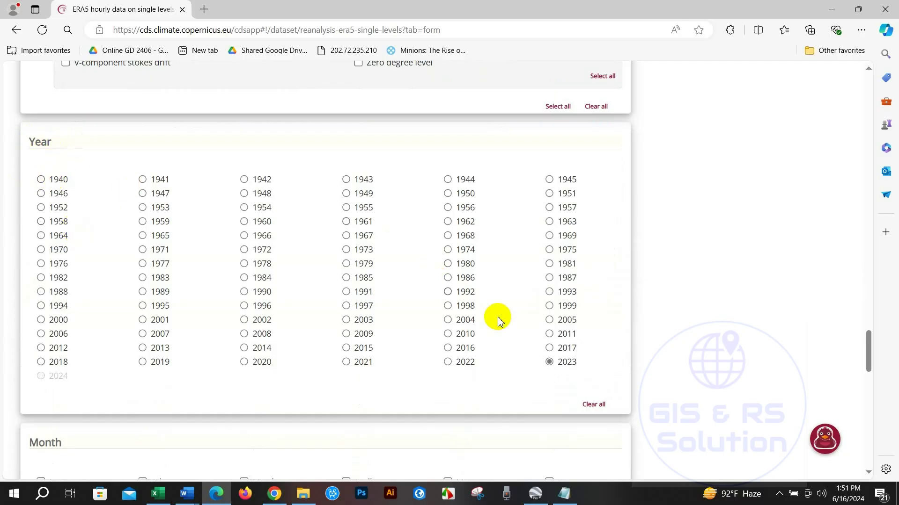
# Step: Set the request to year 2023 with August as the only month, keeping all days and hours
pyautogui.click(446, 349)
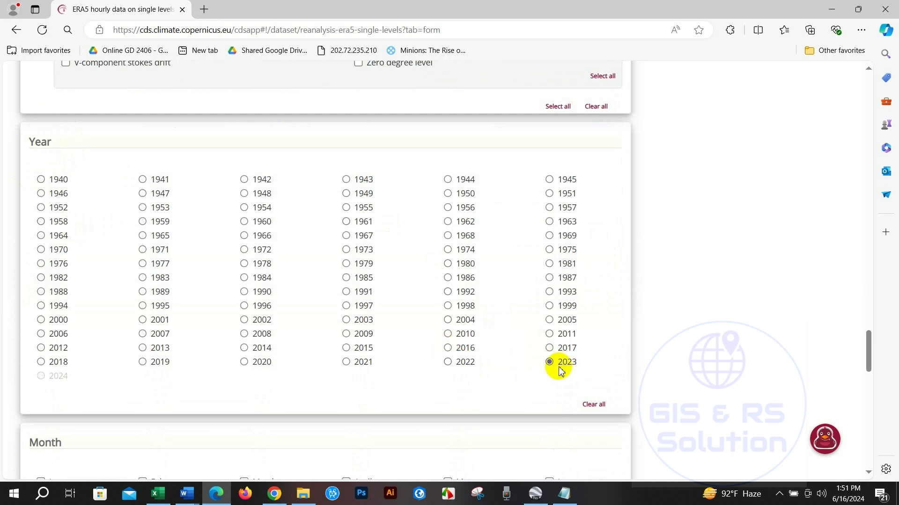
pyautogui.scroll(-3, 407, 286)
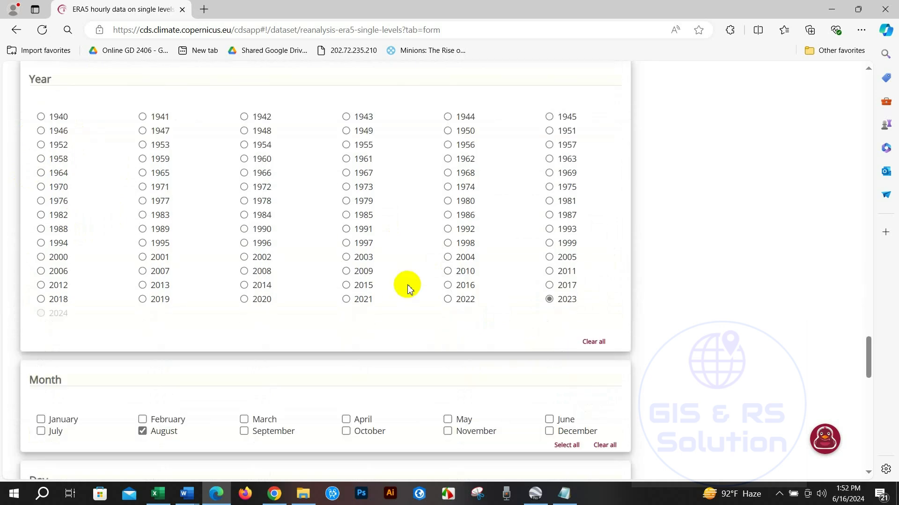
pyautogui.scroll(-1, 185, 281)
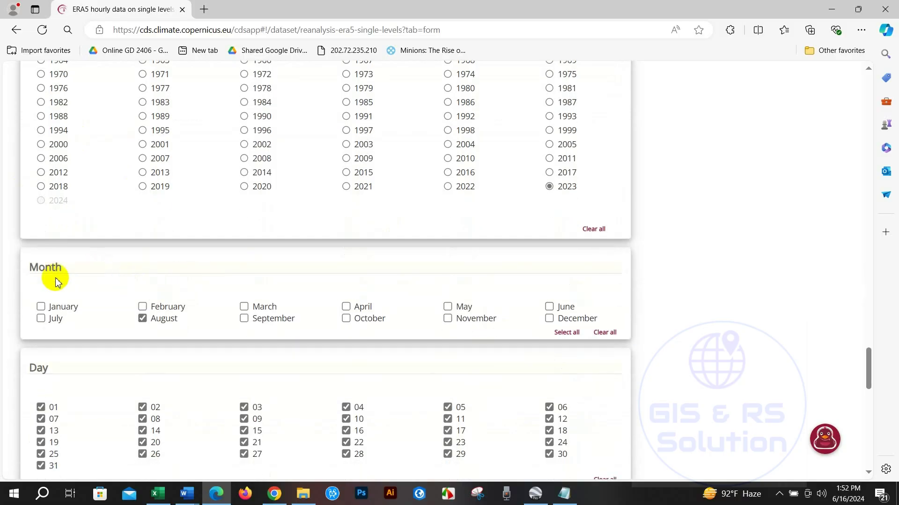
pyautogui.click(142, 319)
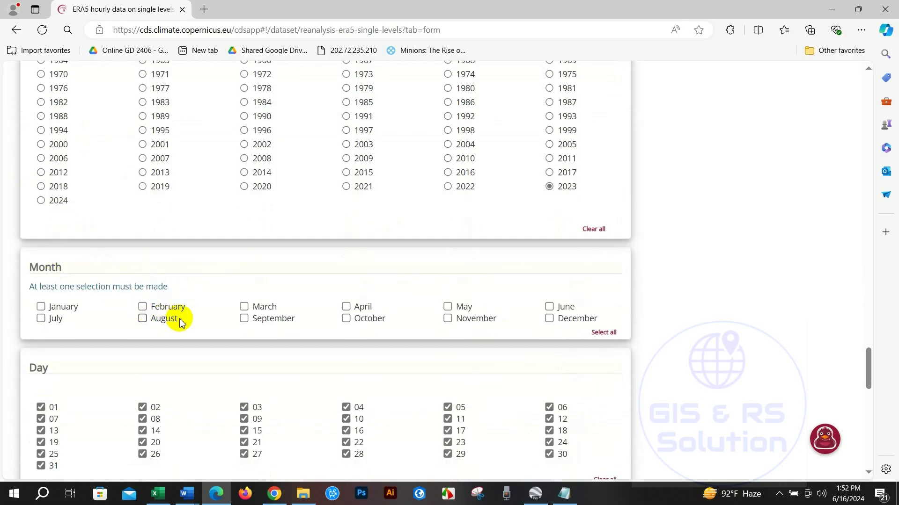
pyautogui.click(143, 320)
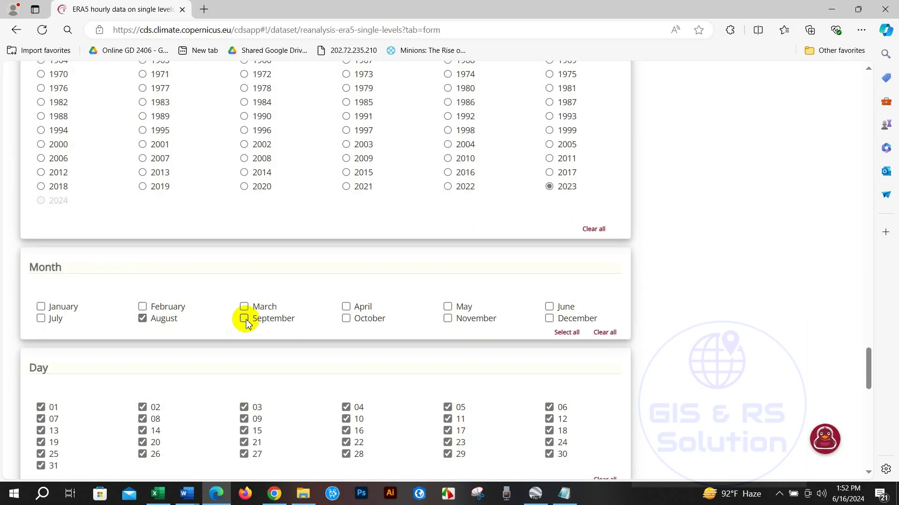
pyautogui.click(244, 319)
pyautogui.click(343, 321)
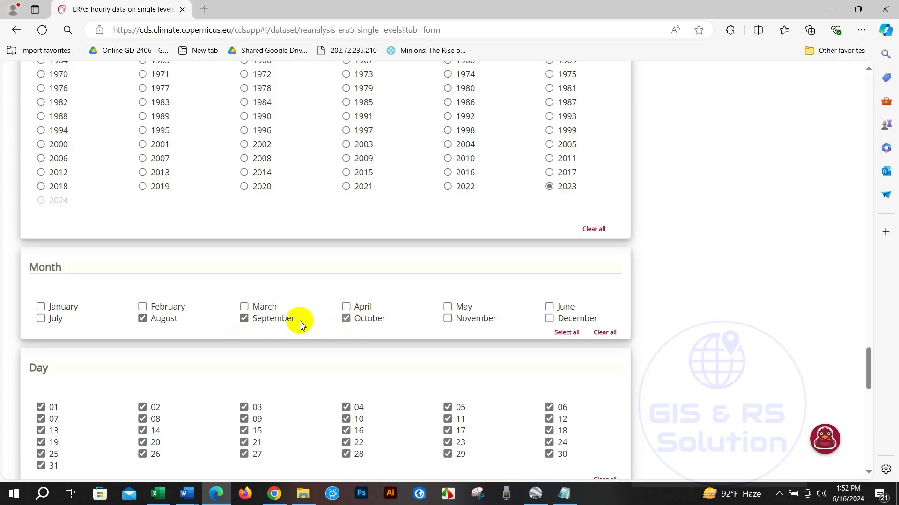
pyautogui.click(245, 320)
pyautogui.scroll(-3, 199, 312)
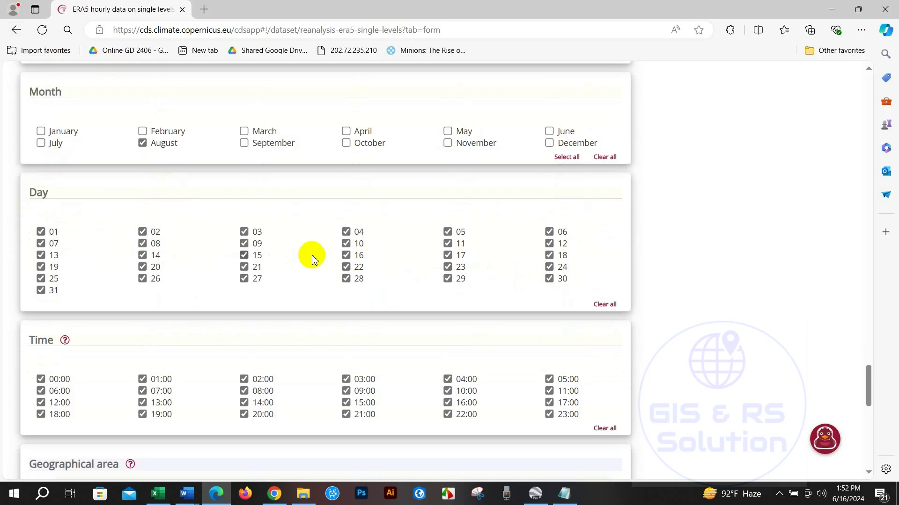
pyautogui.scroll(-1, 310, 256)
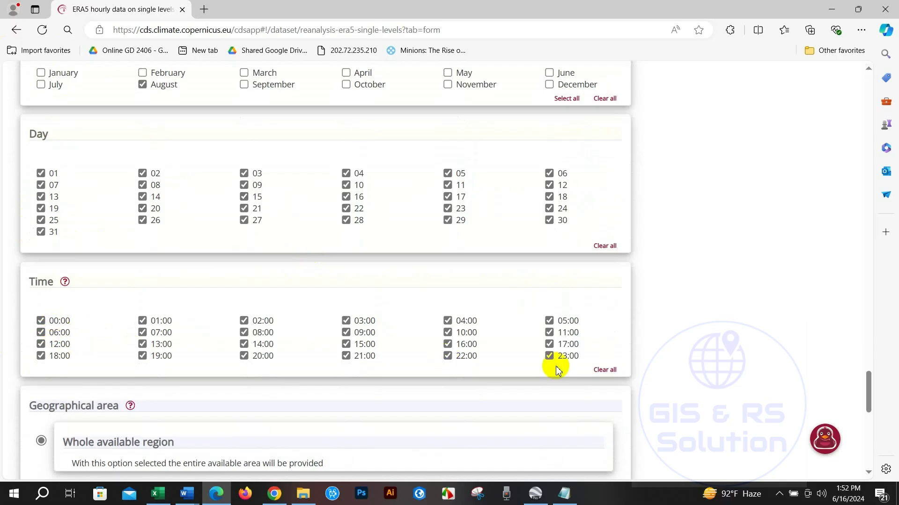
# Step: Switch the ERA5 geographical area to sub-region extraction
pyautogui.scroll(-3, 418, 327)
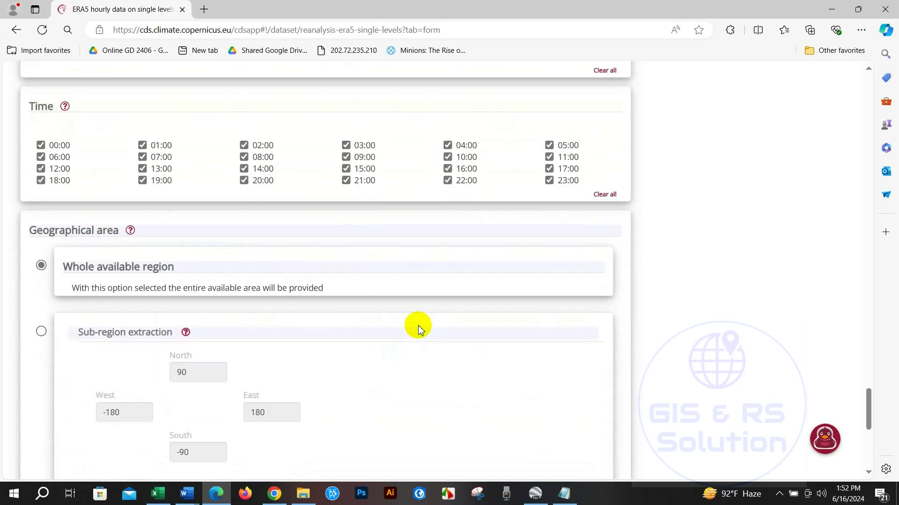
pyautogui.scroll(-1, 417, 328)
pyautogui.moveTo(131, 173)
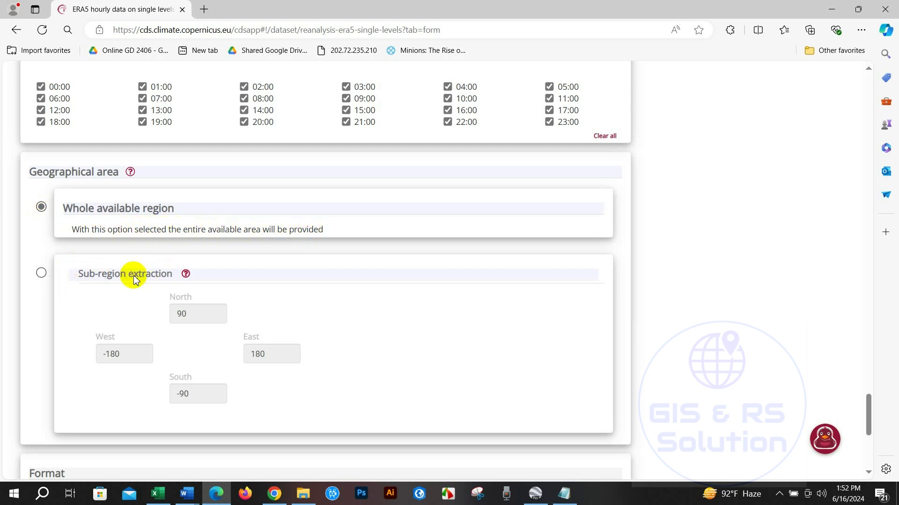
pyautogui.click(41, 274)
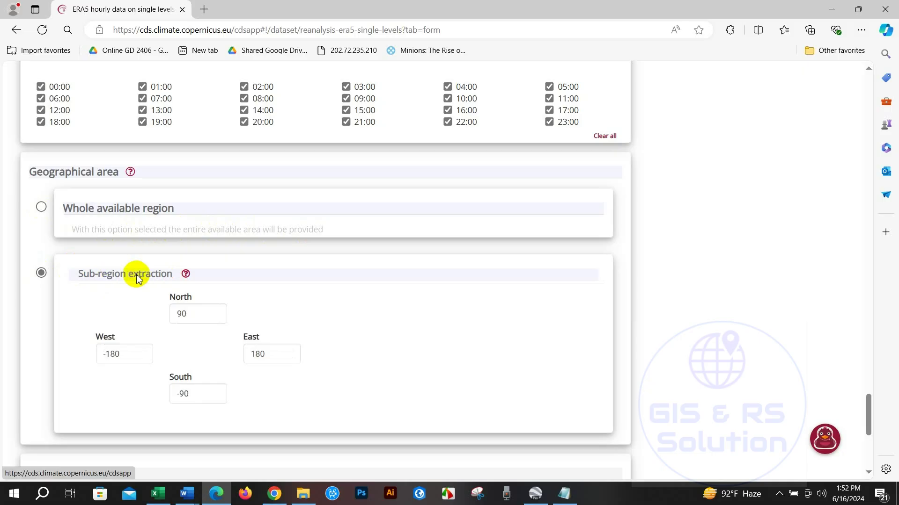
pyautogui.scroll(-5, 137, 277)
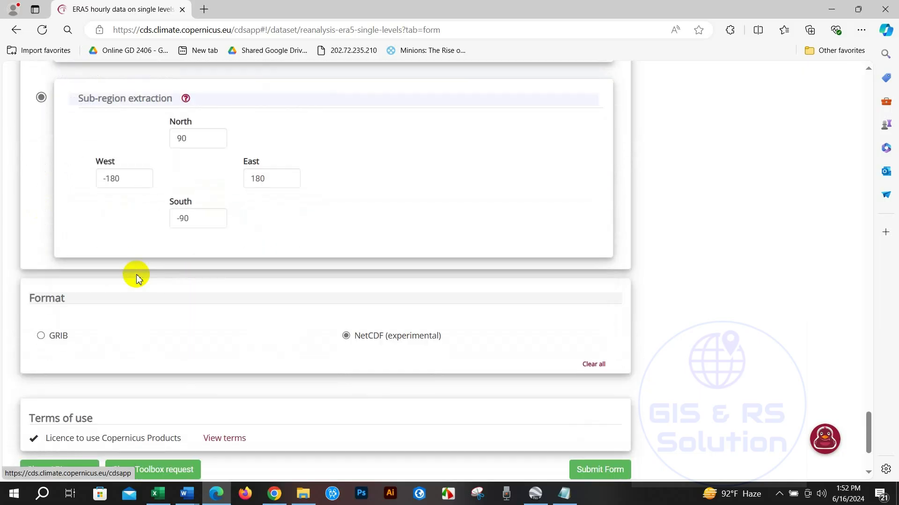
pyautogui.scroll(1, 136, 277)
pyautogui.scroll(1, 136, 277)
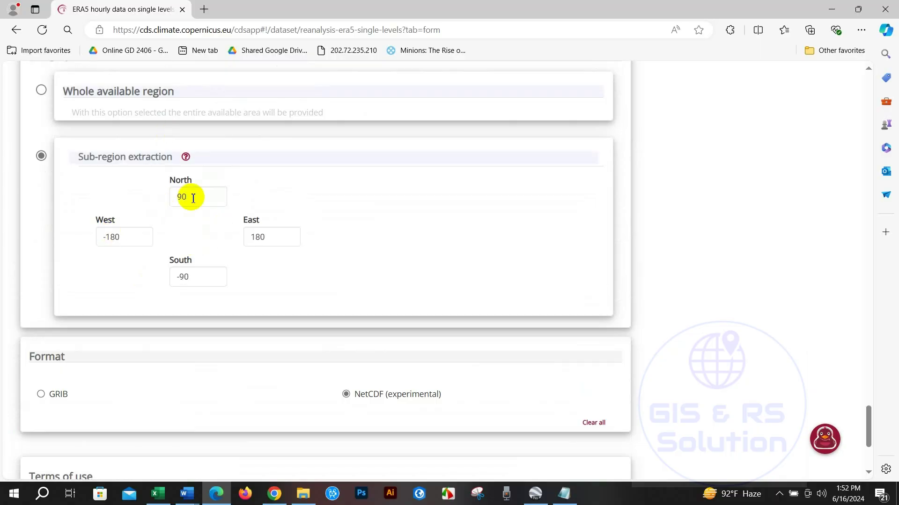
# Step: Copy the North value -0.81 from the Excel sheet into the North boundary field
pyautogui.click(158, 493)
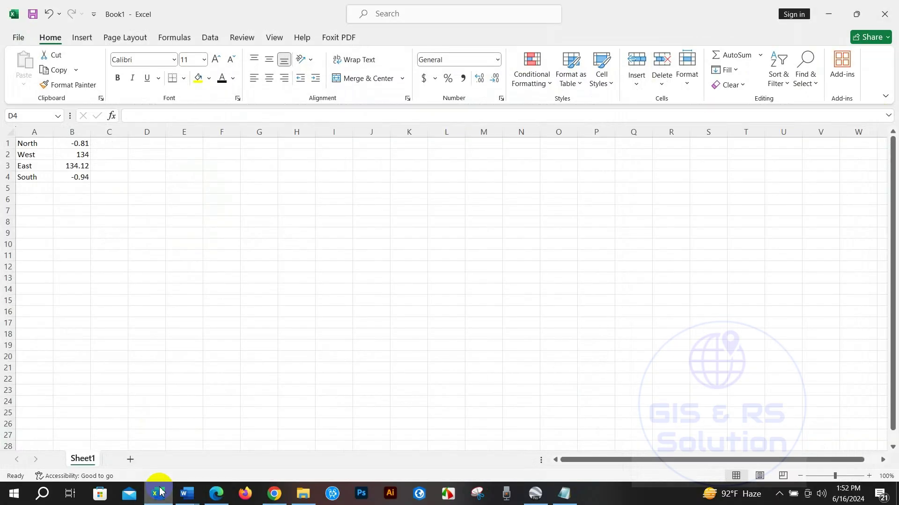
pyautogui.rightClick(81, 144)
pyautogui.click(108, 168)
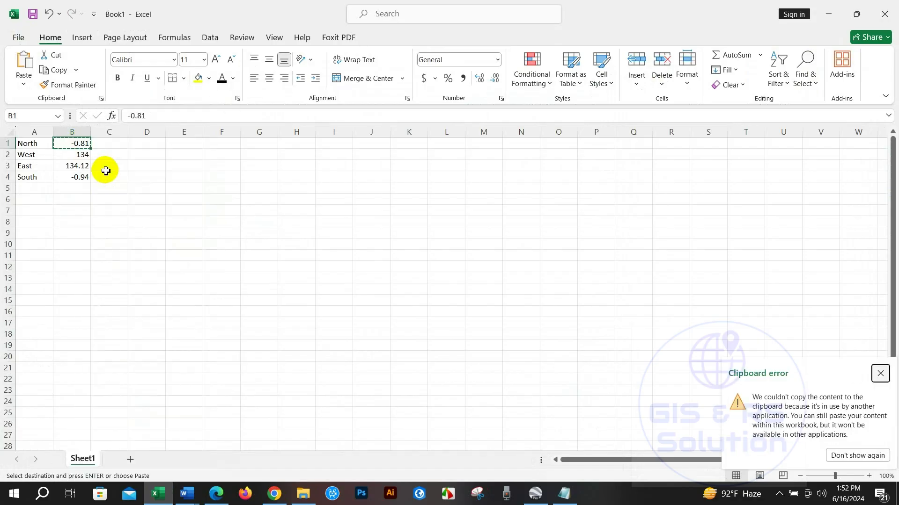
pyautogui.click(152, 492)
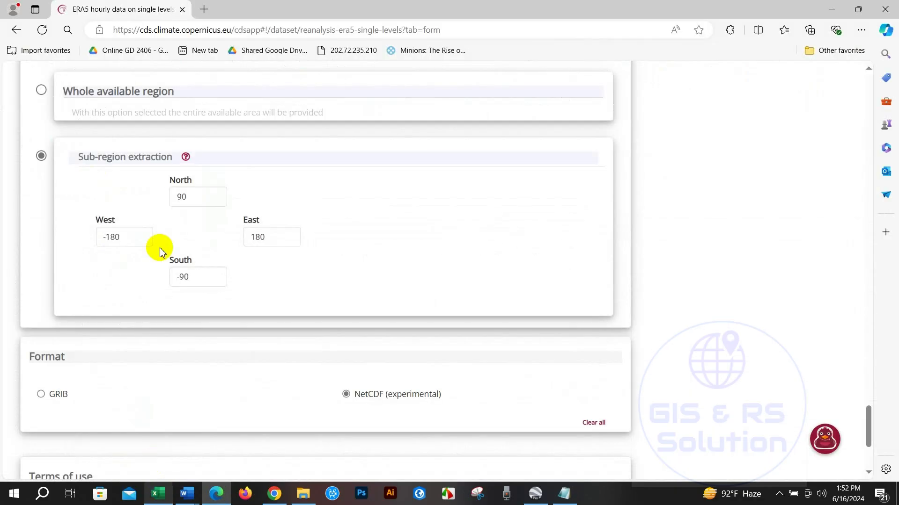
pyautogui.rightClick(181, 197)
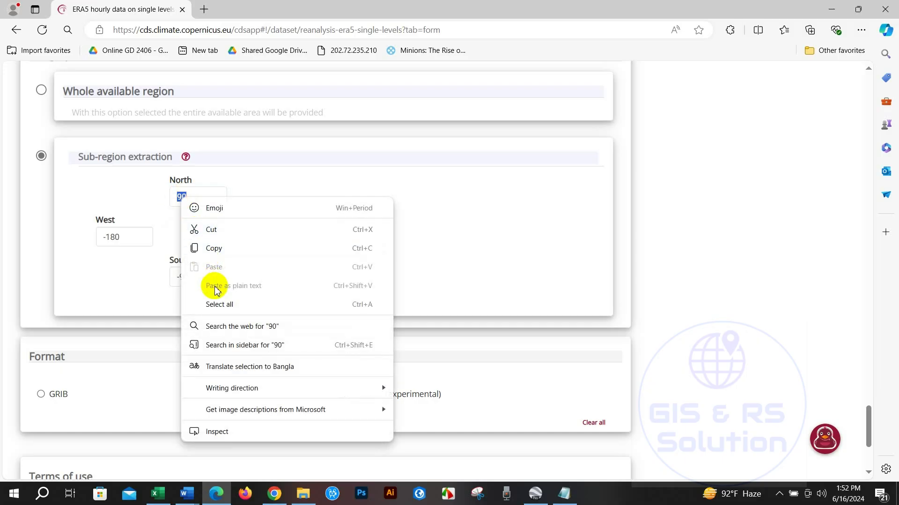
pyautogui.click(183, 197)
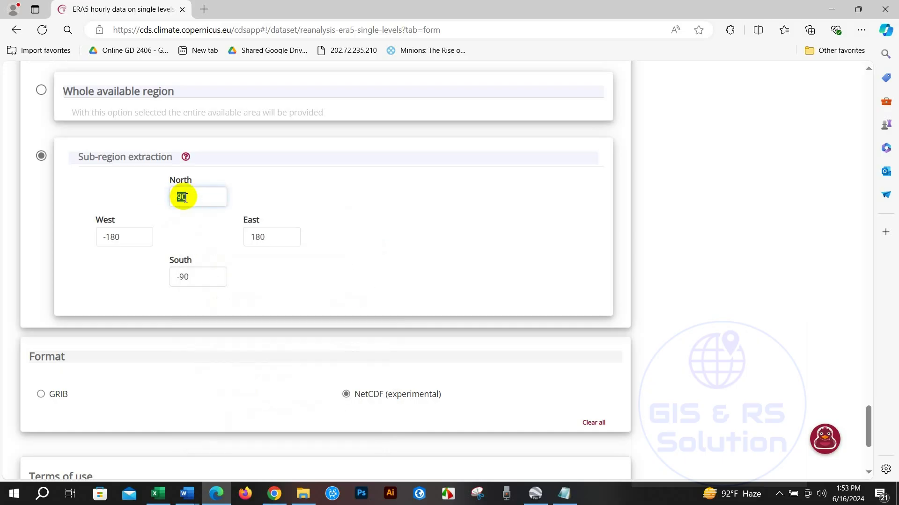
pyautogui.press('BackSpace')
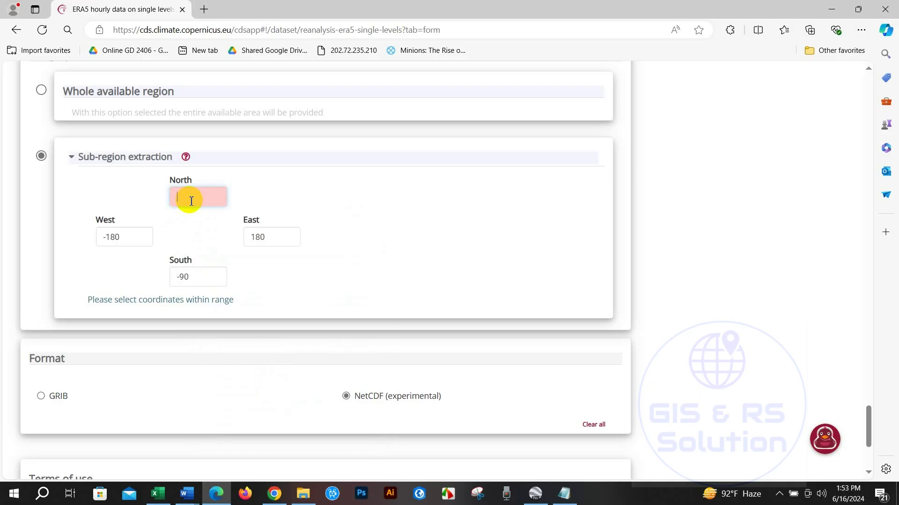
pyautogui.click(170, 493)
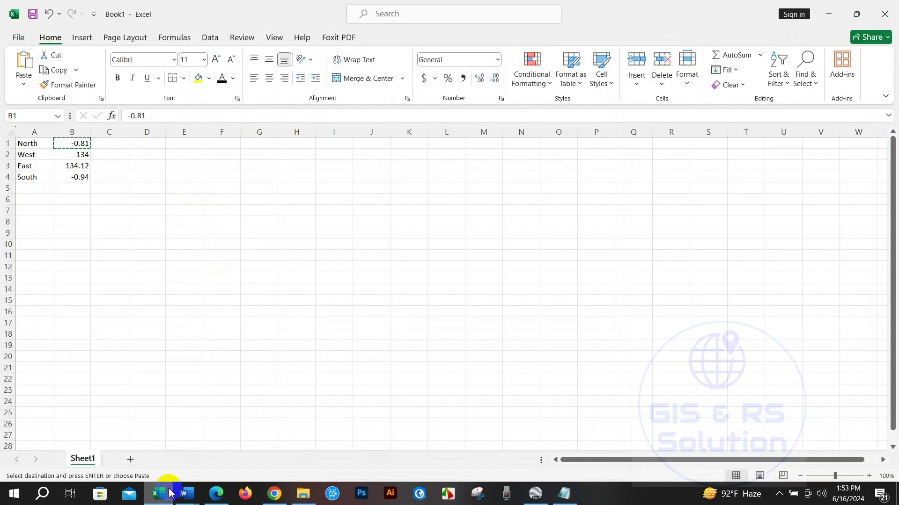
pyautogui.click(170, 493)
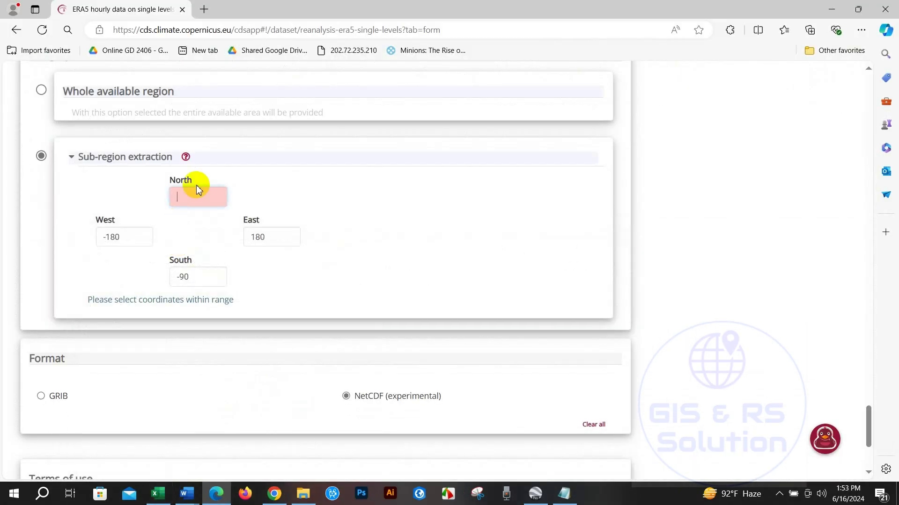
pyautogui.write('-0.81')
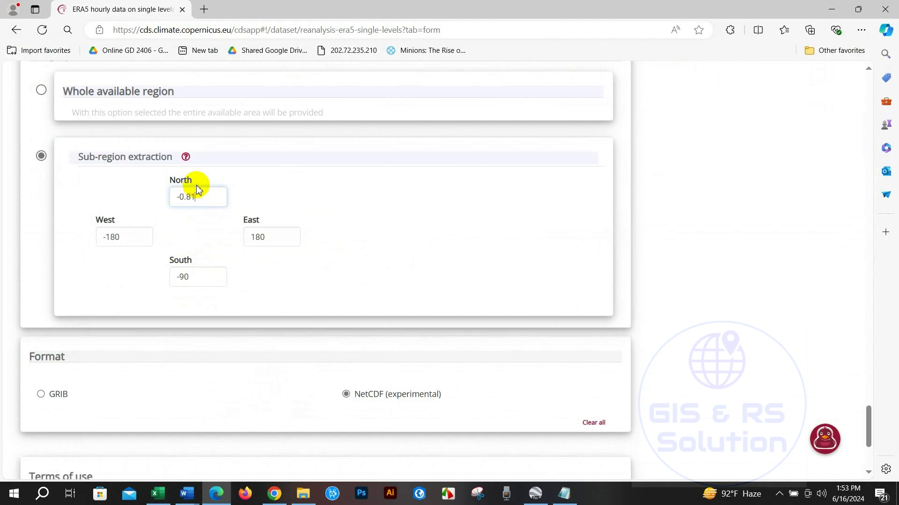
# Step: Replace the default West -180 and fill East 134.12 and South -0.94 from Excel
pyautogui.click(158, 499)
pyautogui.click(158, 499)
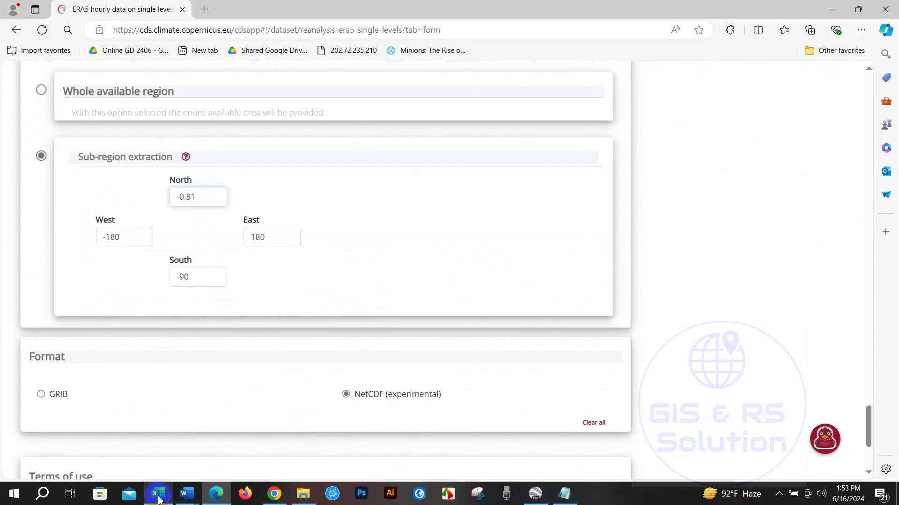
pyautogui.moveTo(121, 237); pyautogui.dragTo(92, 238)
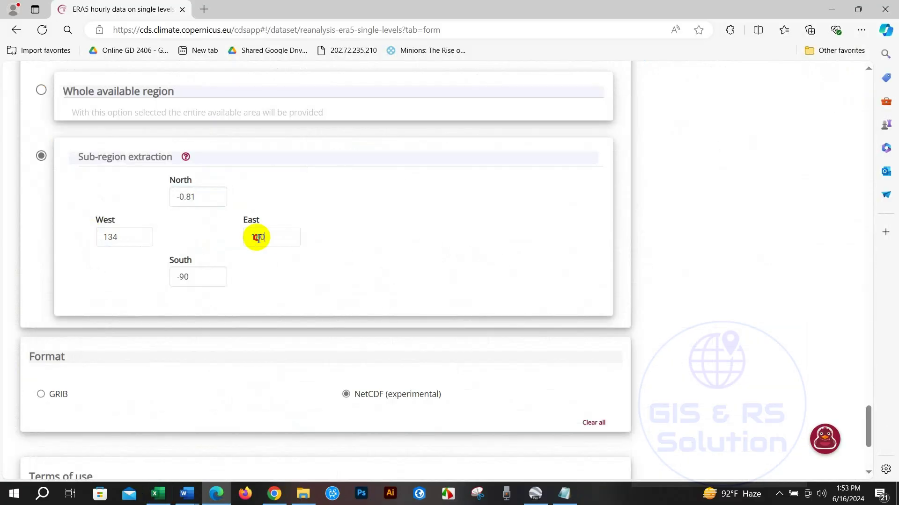
pyautogui.click(158, 497)
pyautogui.click(158, 497)
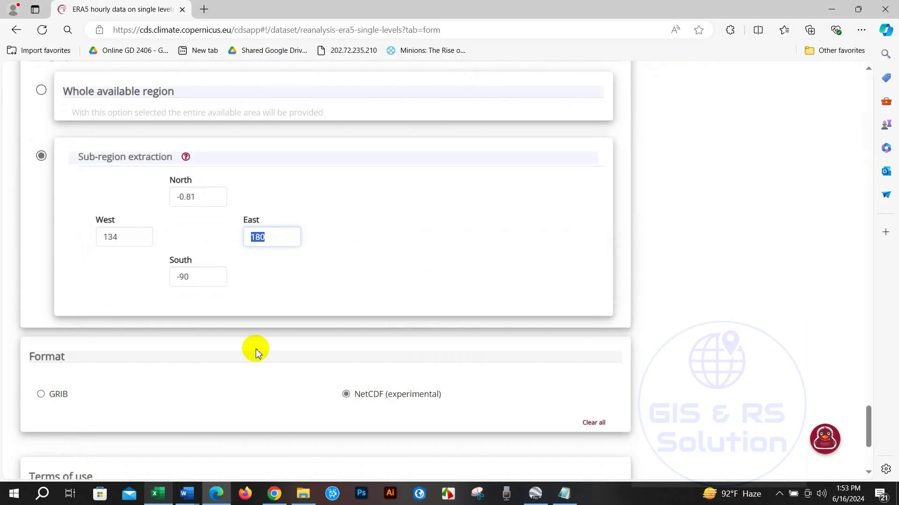
pyautogui.hotkey('ctrl', 'v')
pyautogui.press('Tab')
pyautogui.write('-0.94')
pyautogui.scroll(-2, 330, 253)
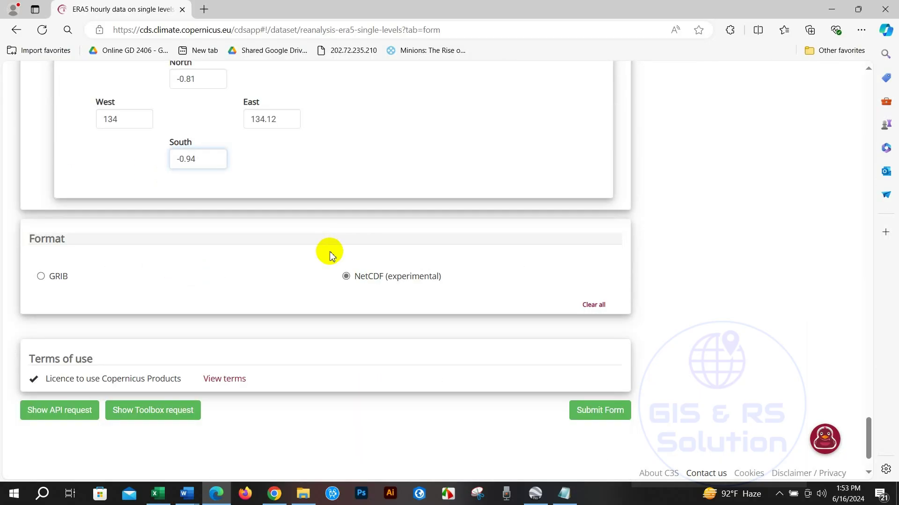
pyautogui.scroll(-1, 329, 255)
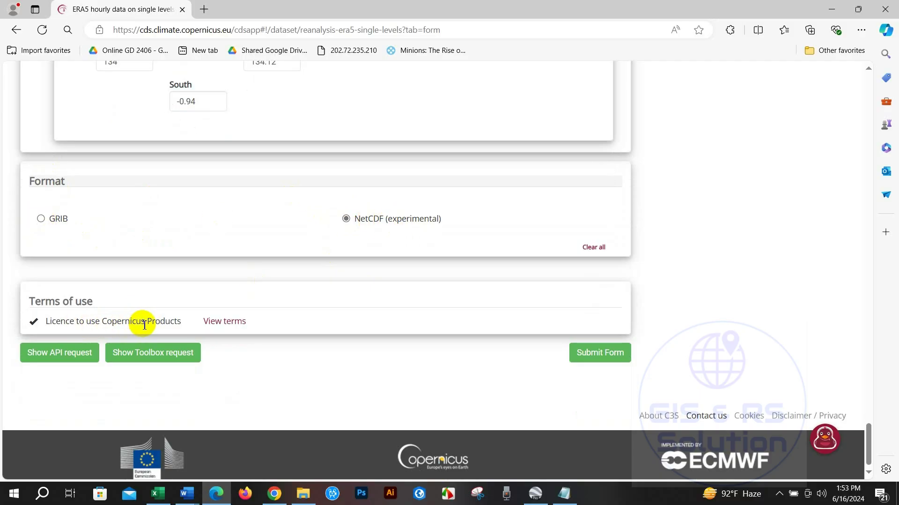
pyautogui.click(223, 321)
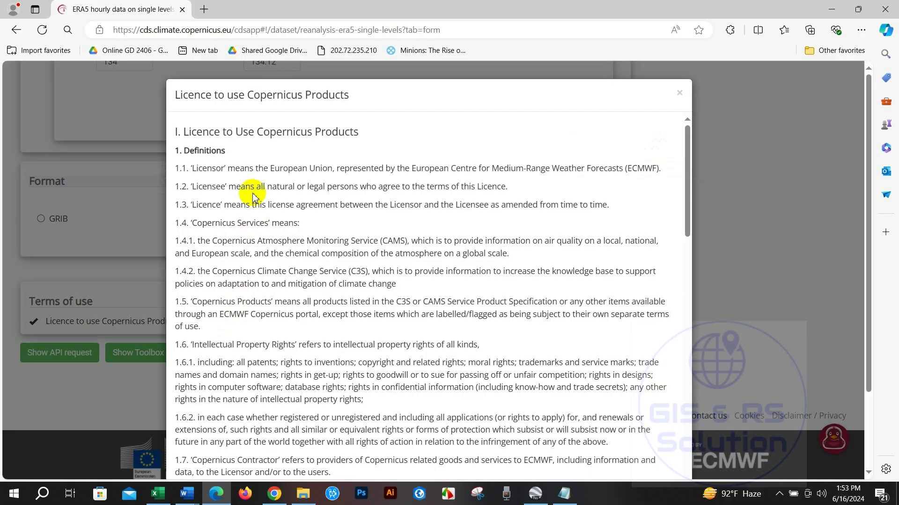
pyautogui.scroll(-10, 253, 195)
pyautogui.scroll(-8, 252, 196)
pyautogui.scroll(15, 252, 196)
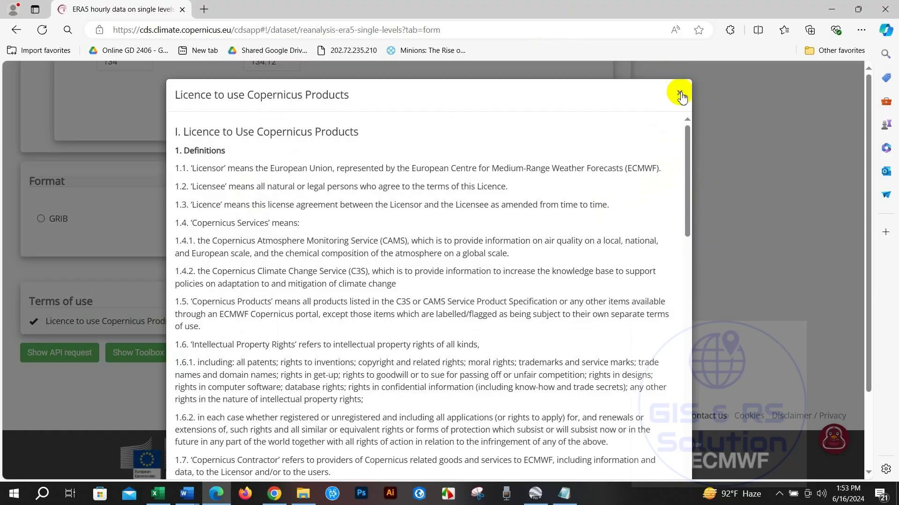
pyautogui.click(679, 94)
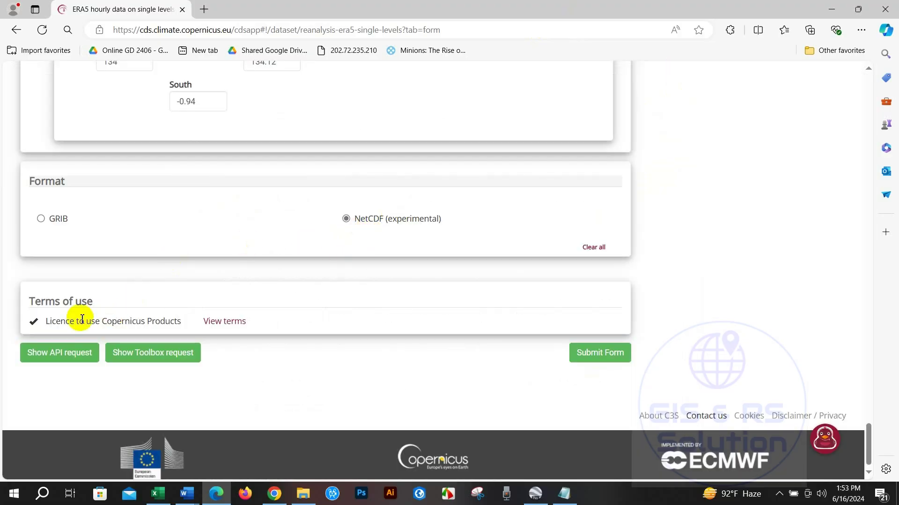
pyautogui.moveTo(84, 321); pyautogui.dragTo(55, 321)
pyautogui.moveTo(140, 319); pyautogui.dragTo(177, 315)
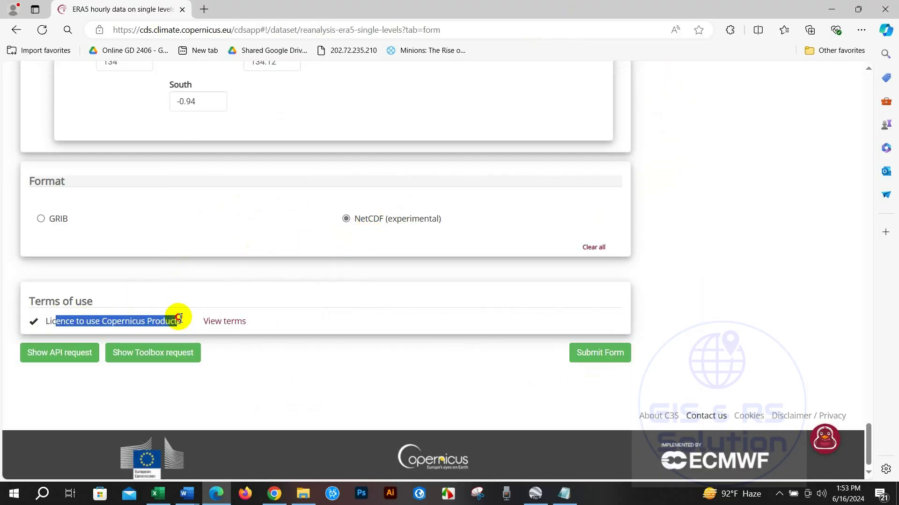
pyautogui.click(172, 298)
pyautogui.scroll(-1, 172, 298)
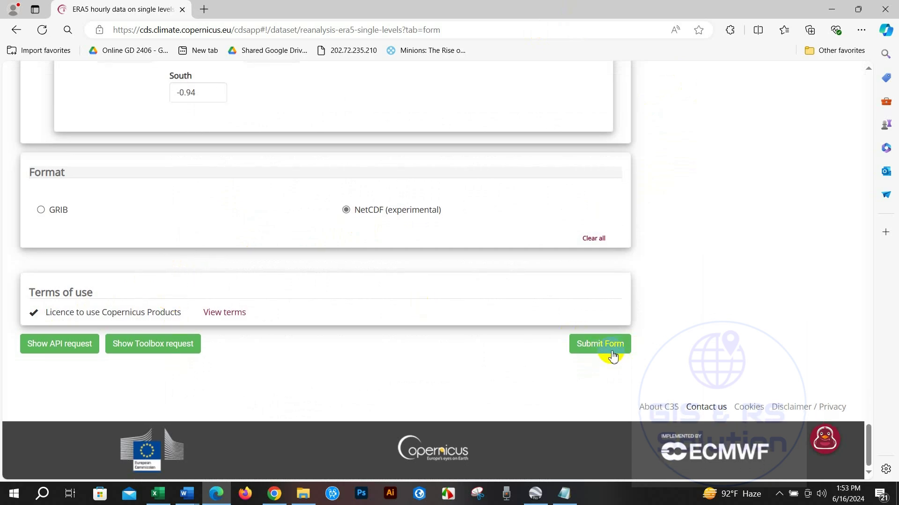
pyautogui.scroll(3, 828, 373)
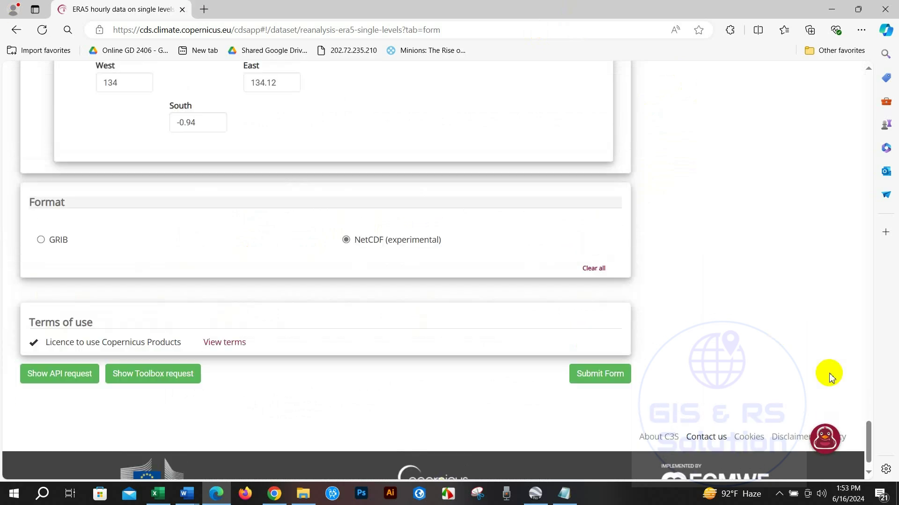
pyautogui.moveTo(866, 401); pyautogui.dragTo(871, 435)
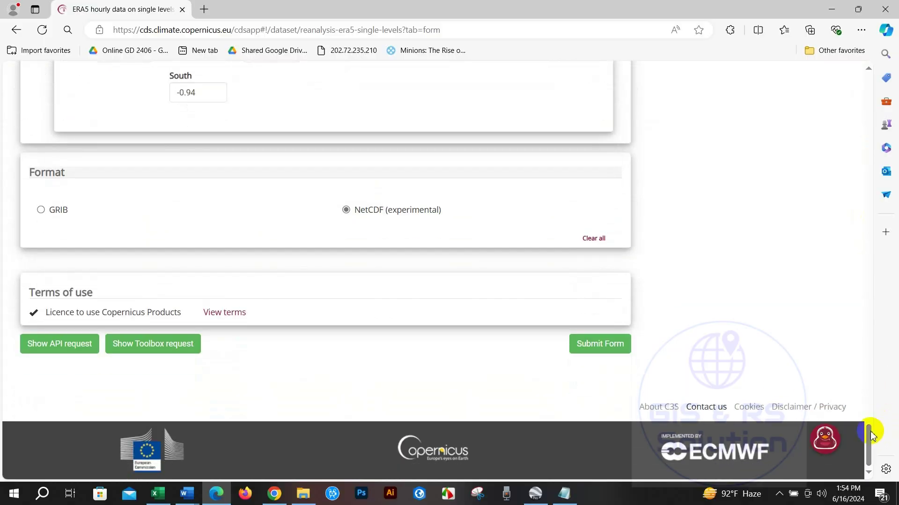
pyautogui.click(599, 347)
# Step: Download the finished 14.3 KB ERA5 file, closing both survey popups, and return to the catalogue
pyautogui.scroll(-1, 528, 356)
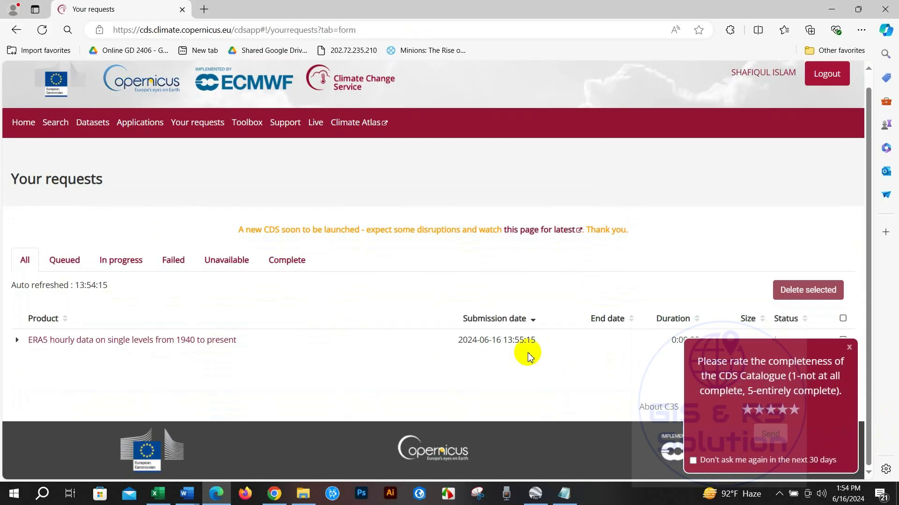
pyautogui.click(849, 349)
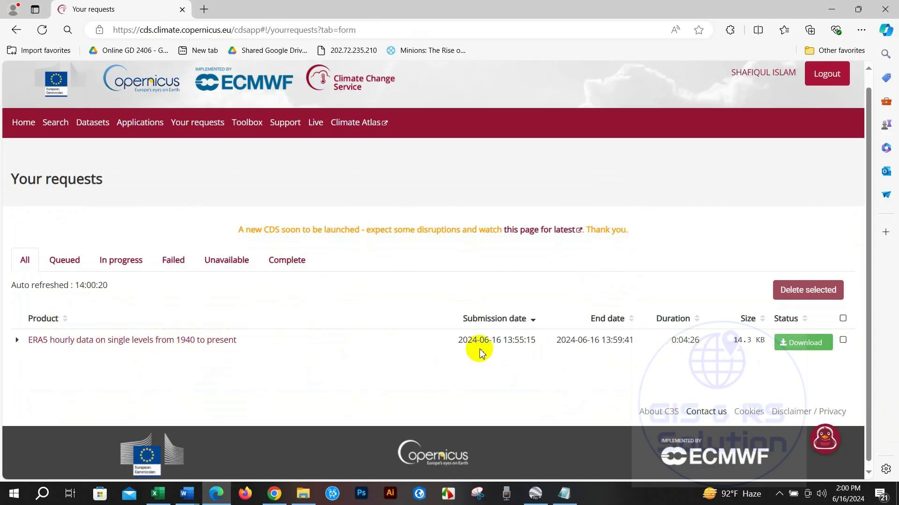
pyautogui.click(805, 346)
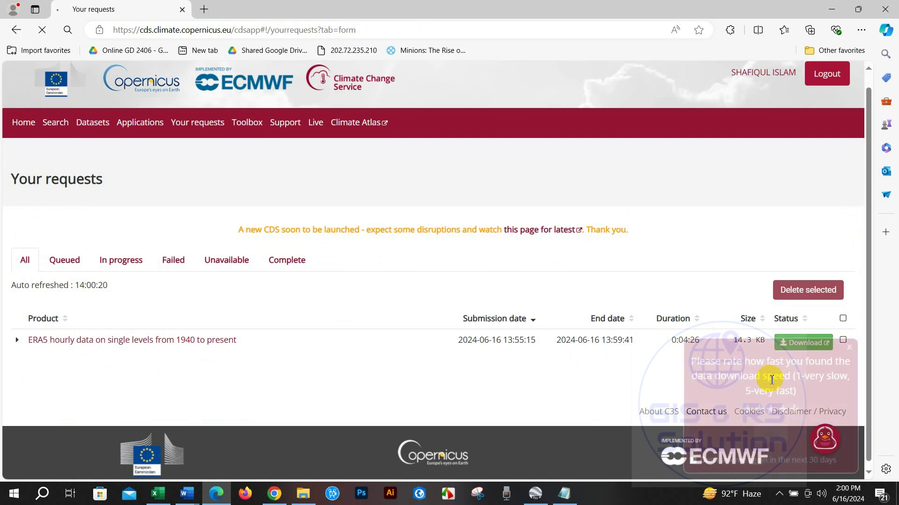
pyautogui.click(849, 347)
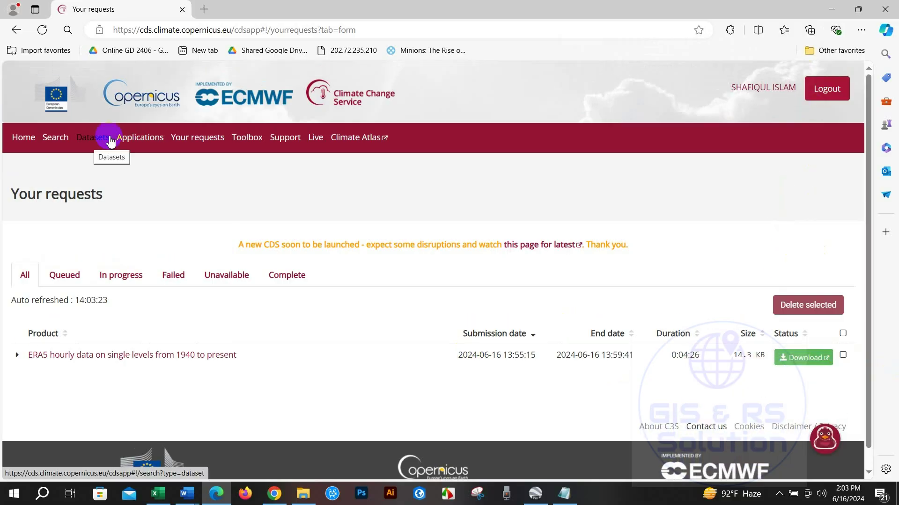
pyautogui.click(96, 137)
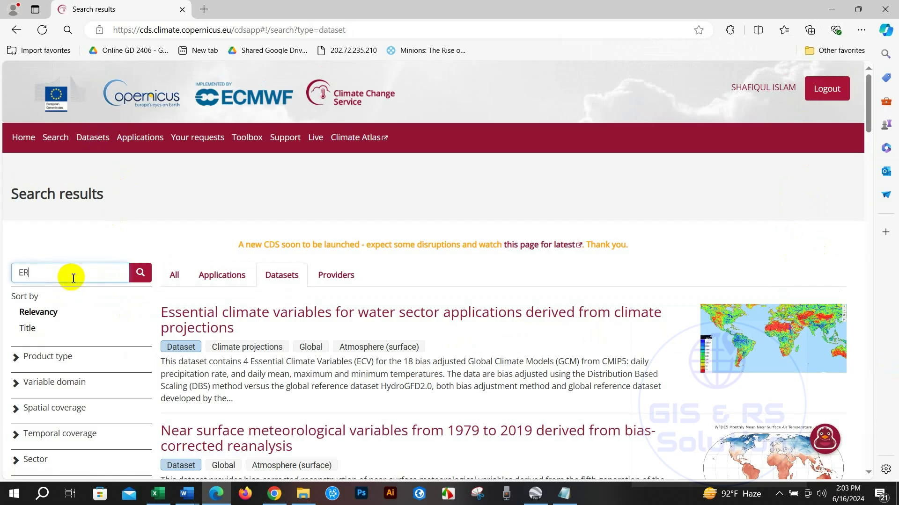
# Step: Open the download form for the ERA5 hourly data on pressure levels dataset
pyautogui.click(140, 272)
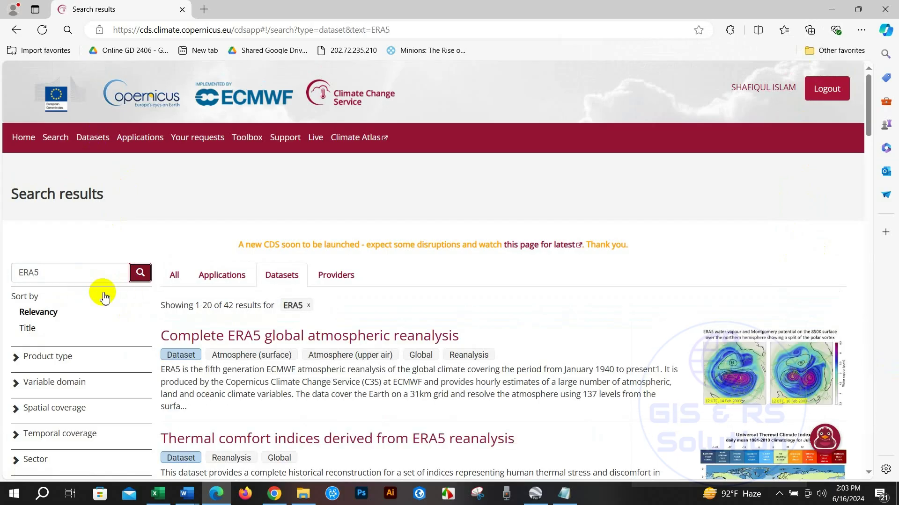
pyautogui.scroll(-15, 313, 337)
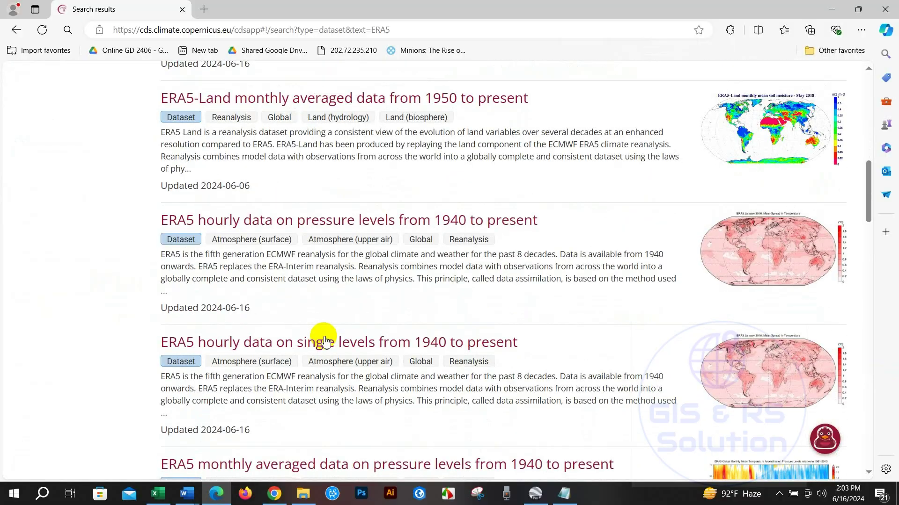
pyautogui.scroll(1, 251, 156)
pyautogui.click(322, 161)
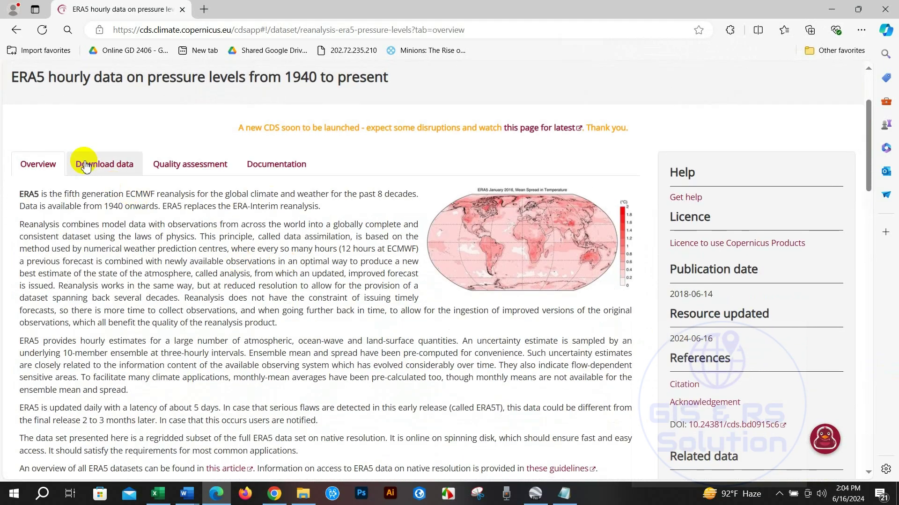
pyautogui.click(87, 164)
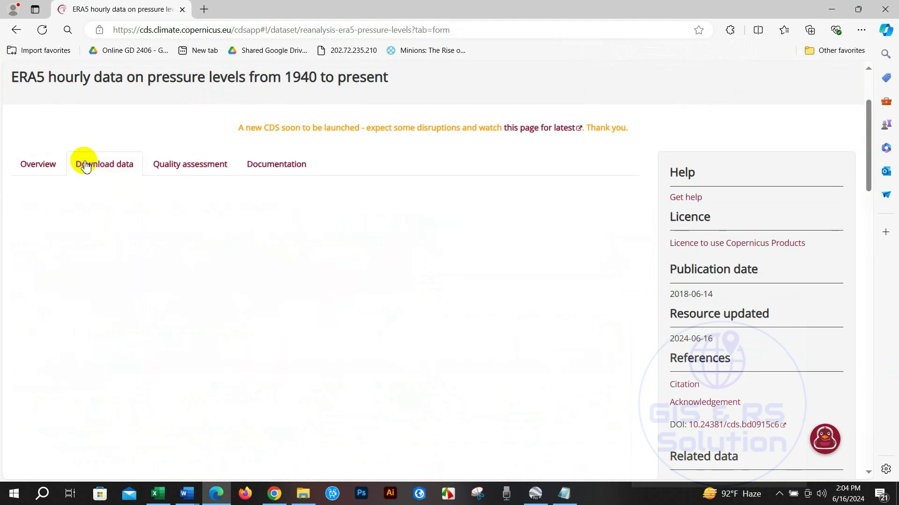
# Step: Select the Relative humidity and Temperature variables and the 1 hPa pressure level
pyautogui.scroll(-6, 210, 269)
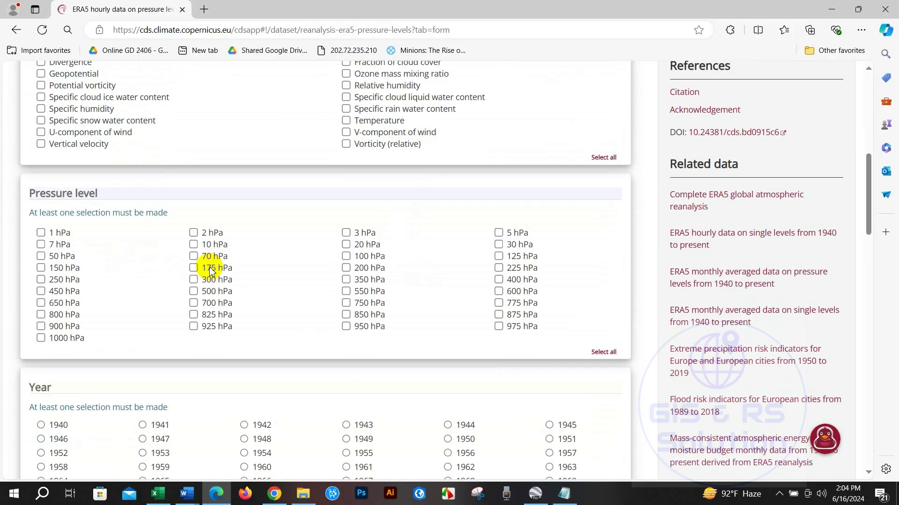
pyautogui.scroll(5, 210, 269)
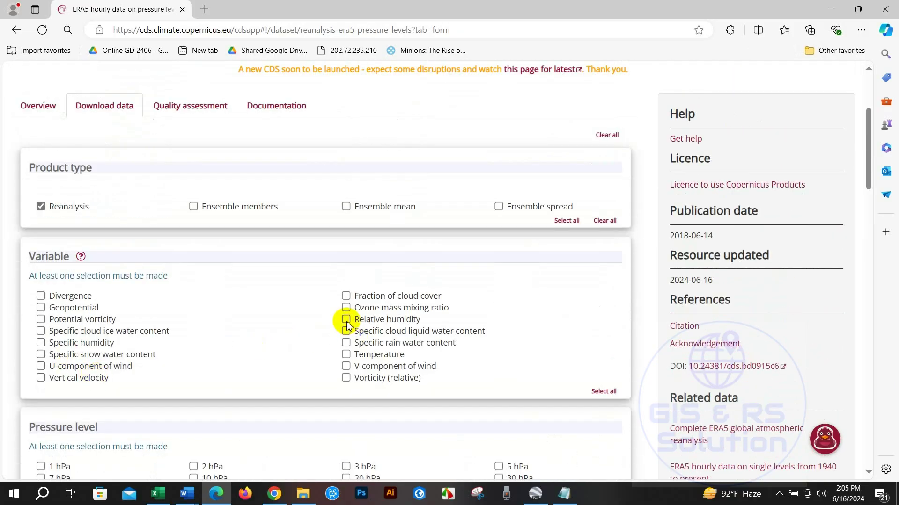
pyautogui.click(347, 320)
pyautogui.click(346, 355)
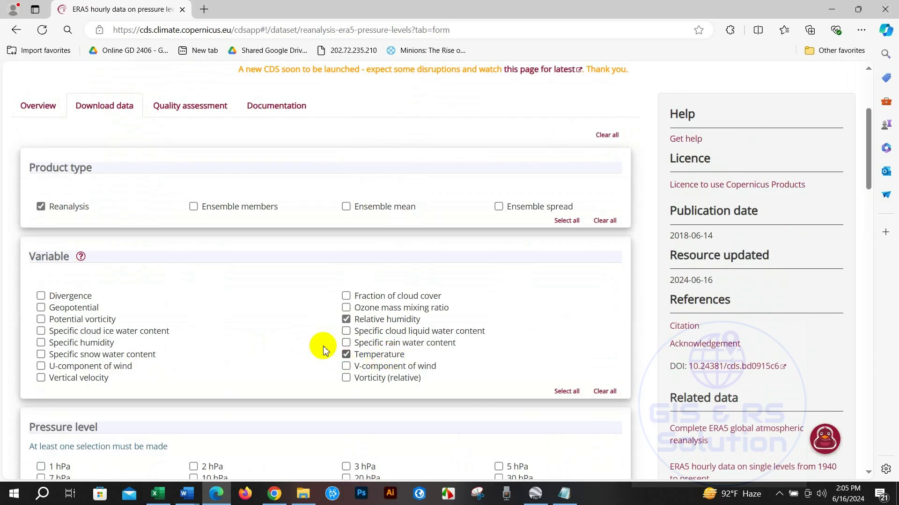
pyautogui.scroll(-3, 323, 347)
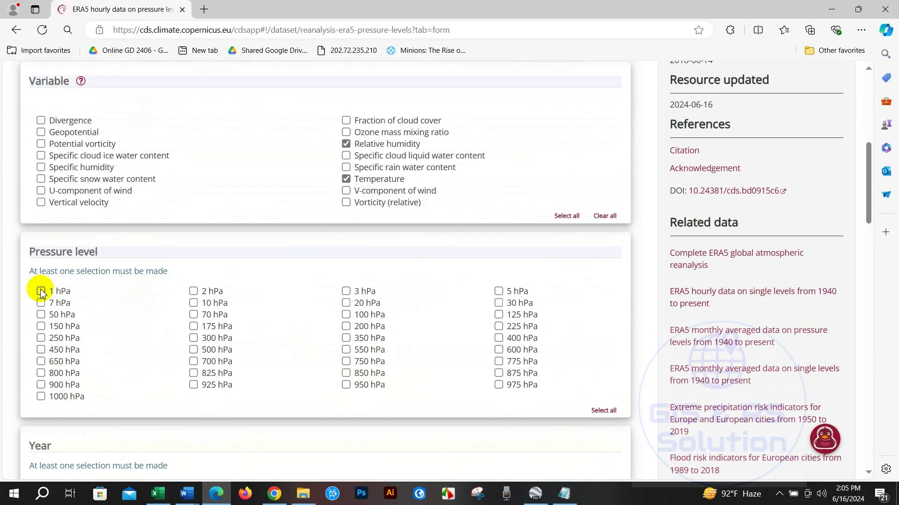
pyautogui.click(41, 292)
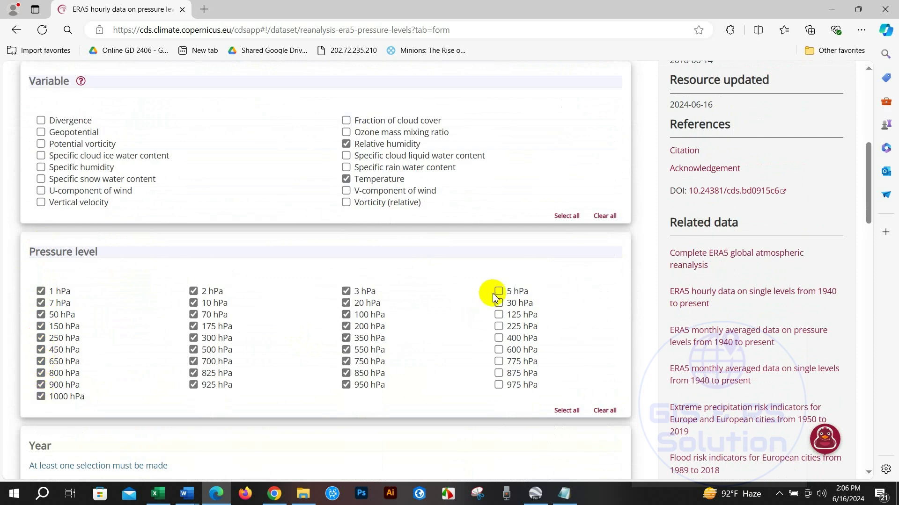
# Step: Request year 2023, August, every day of the month and every hour
pyautogui.scroll(-4, 357, 342)
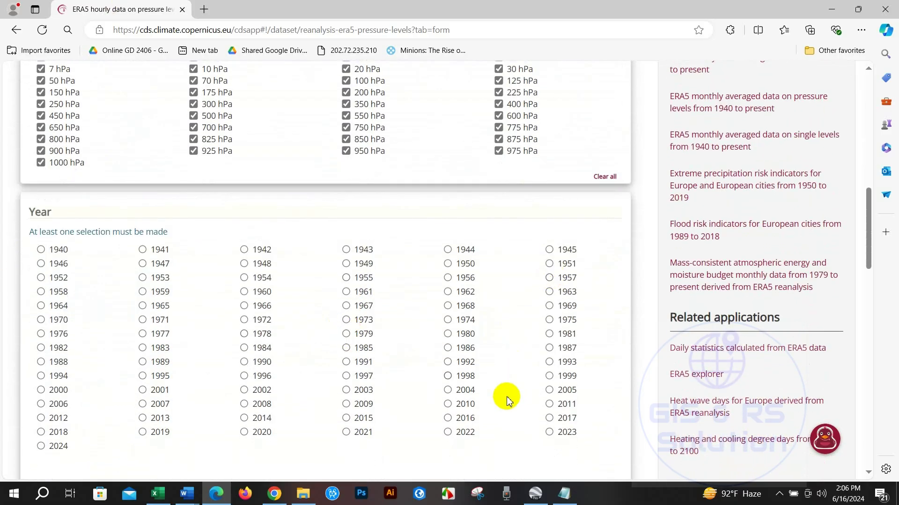
pyautogui.click(549, 433)
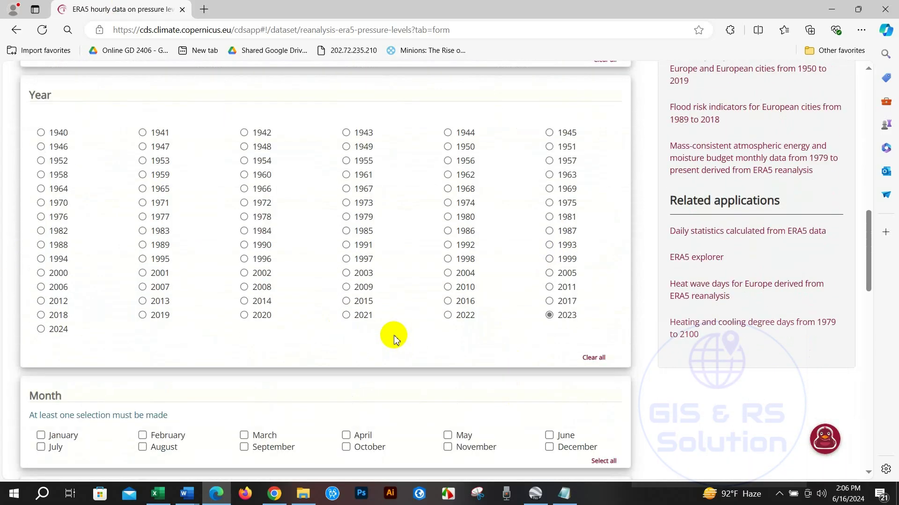
pyautogui.scroll(-2, 394, 338)
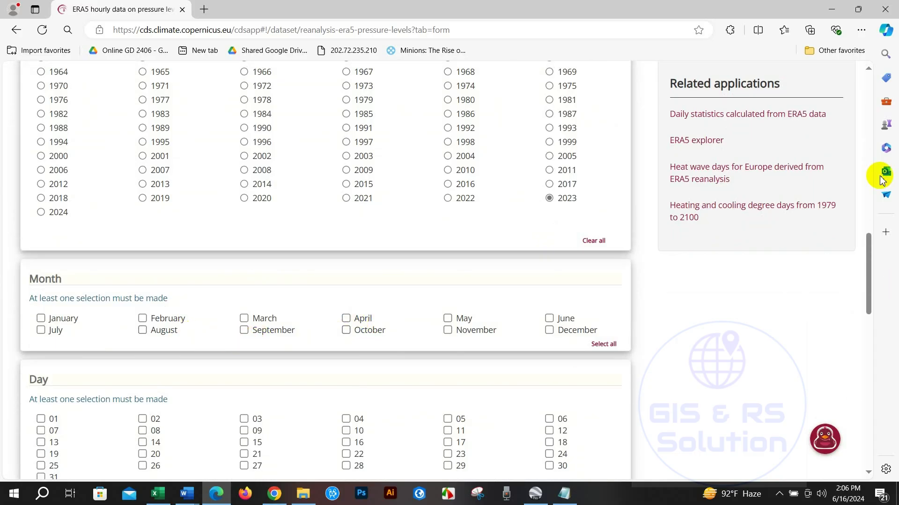
pyautogui.click(145, 331)
pyautogui.scroll(-3, 198, 283)
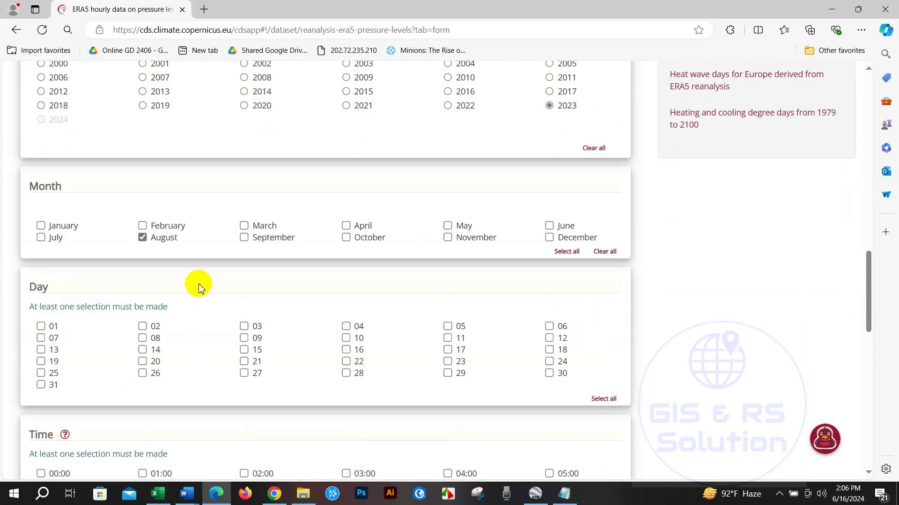
pyautogui.click(41, 302)
pyautogui.click(40, 313)
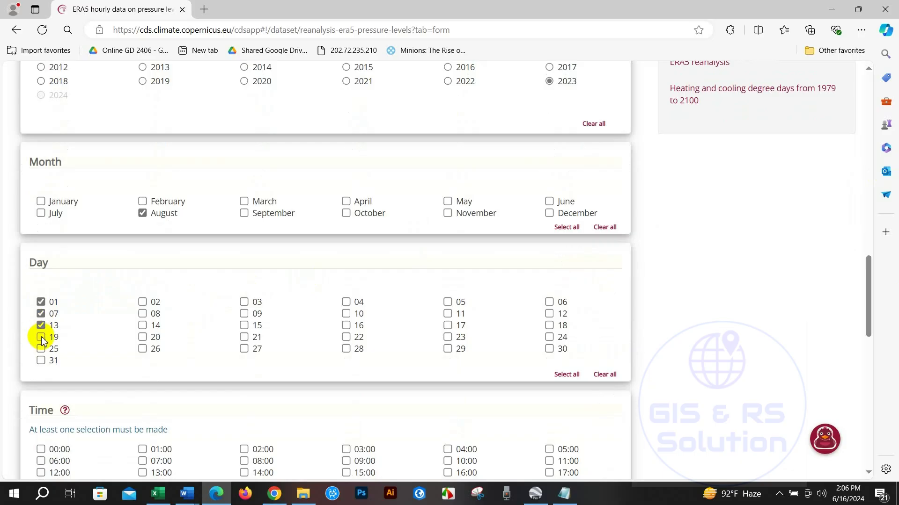
pyautogui.click(41, 360)
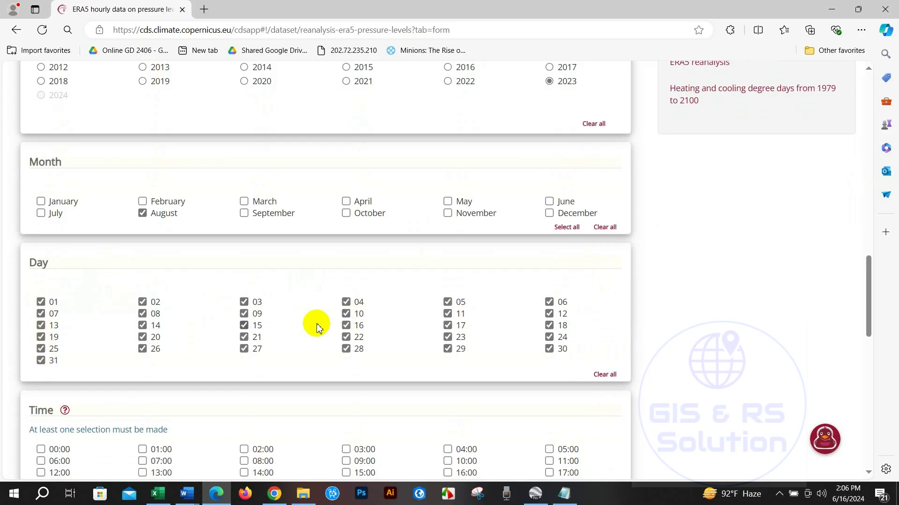
pyautogui.scroll(-3, 323, 327)
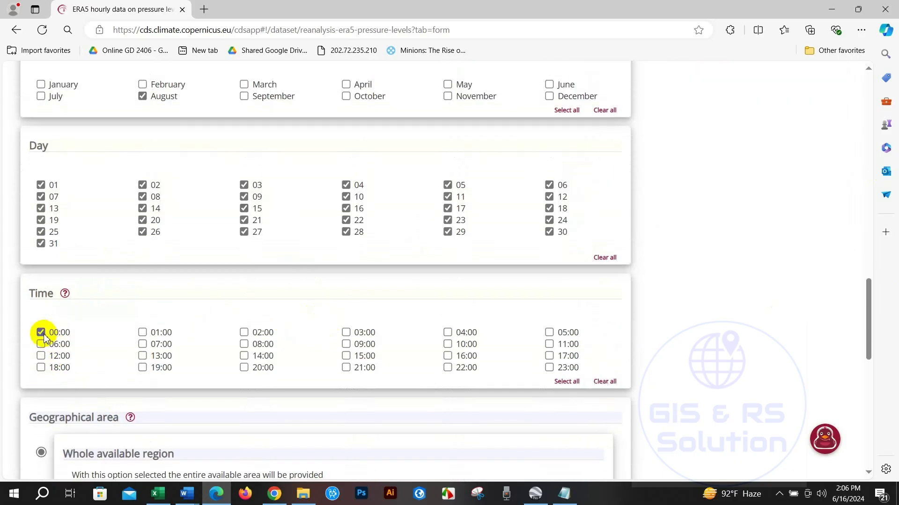
pyautogui.click(346, 333)
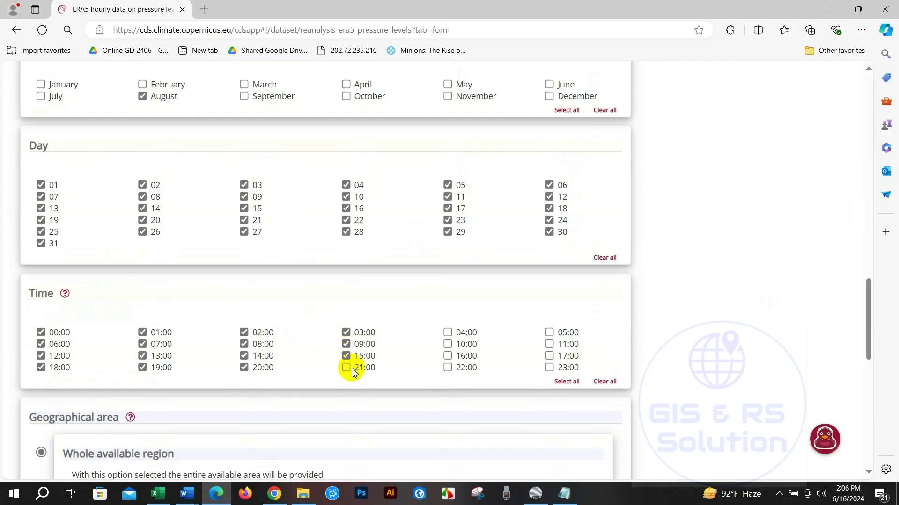
pyautogui.click(566, 382)
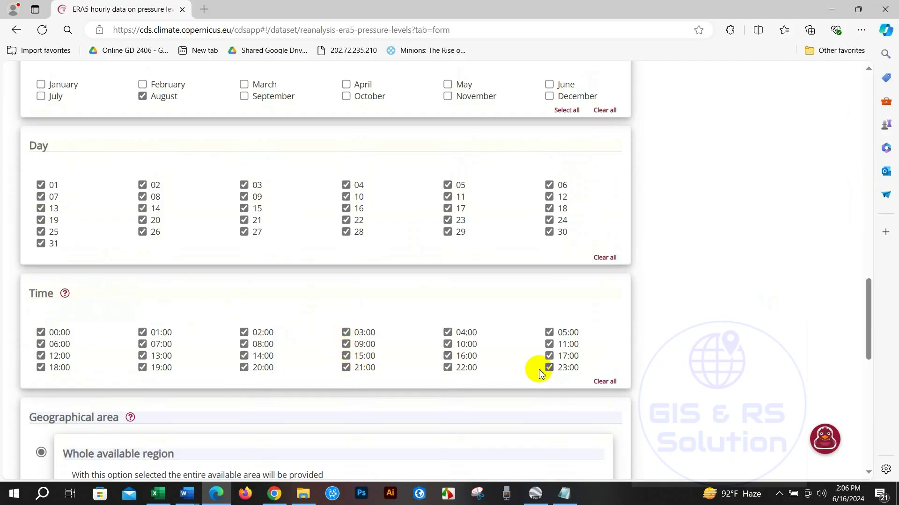
# Step: Limit the download to a sub-region: N -0.81, W 134, E 134.12, S -0.94
pyautogui.scroll(-6, 395, 309)
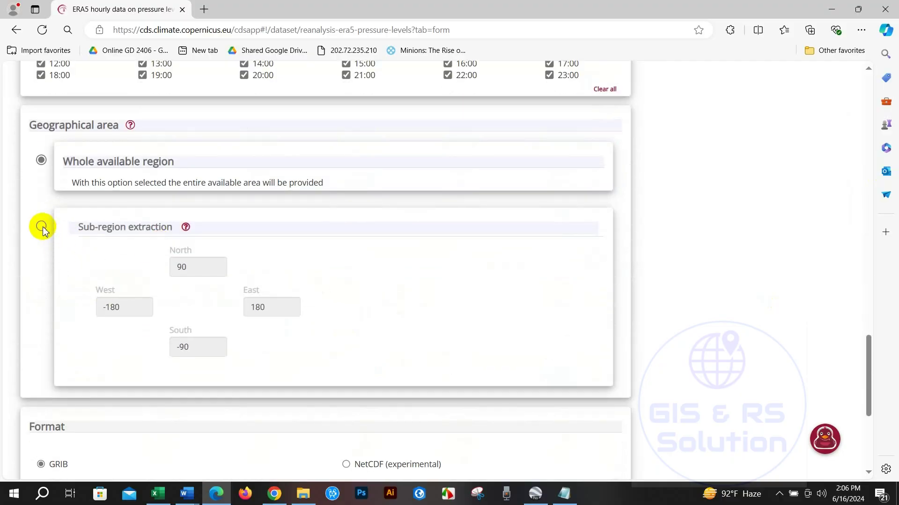
pyautogui.click(42, 229)
pyautogui.click(158, 492)
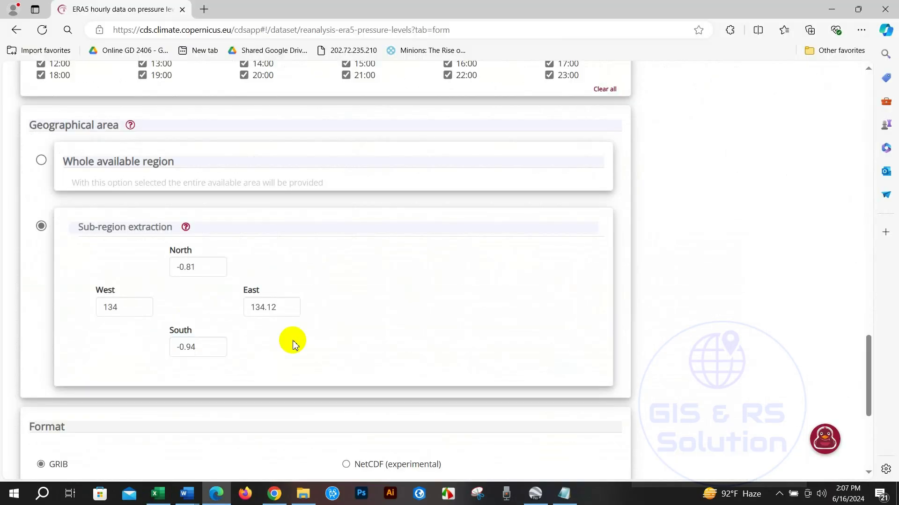
pyautogui.scroll(7, 292, 345)
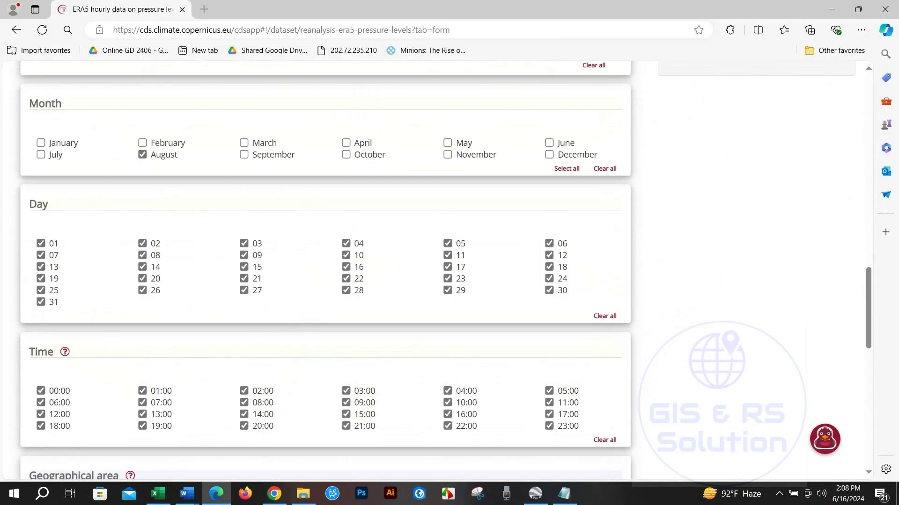
pyautogui.scroll(-3, 273, 265)
pyautogui.scroll(-5, 274, 264)
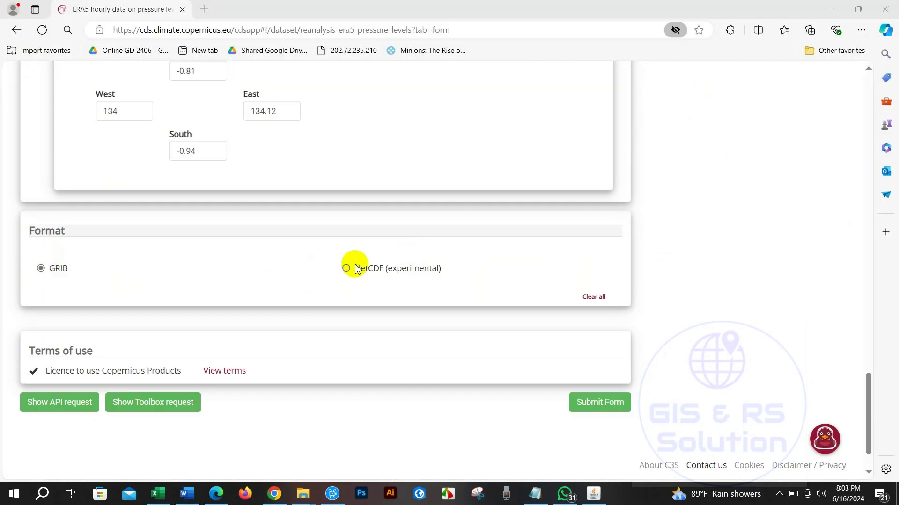
# Step: Choose NetCDF format, submit the request and dismiss the rating popup
pyautogui.click(346, 269)
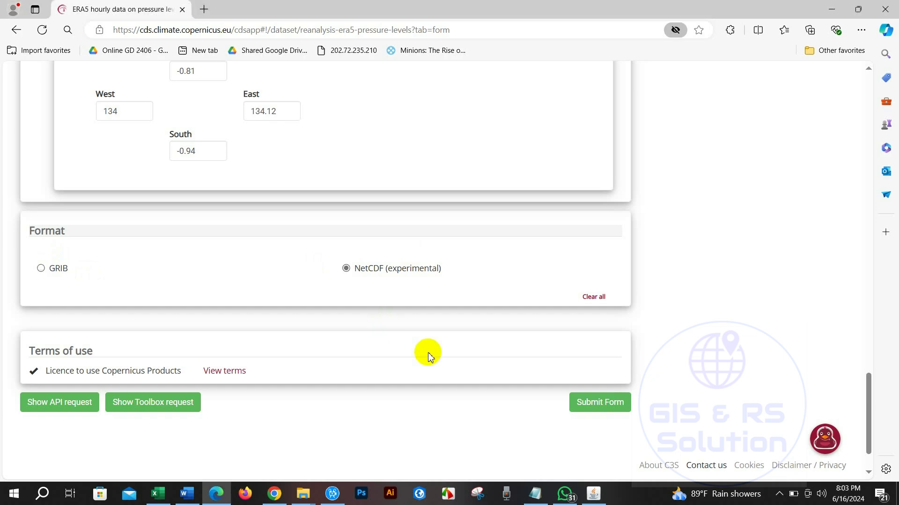
pyautogui.click(595, 404)
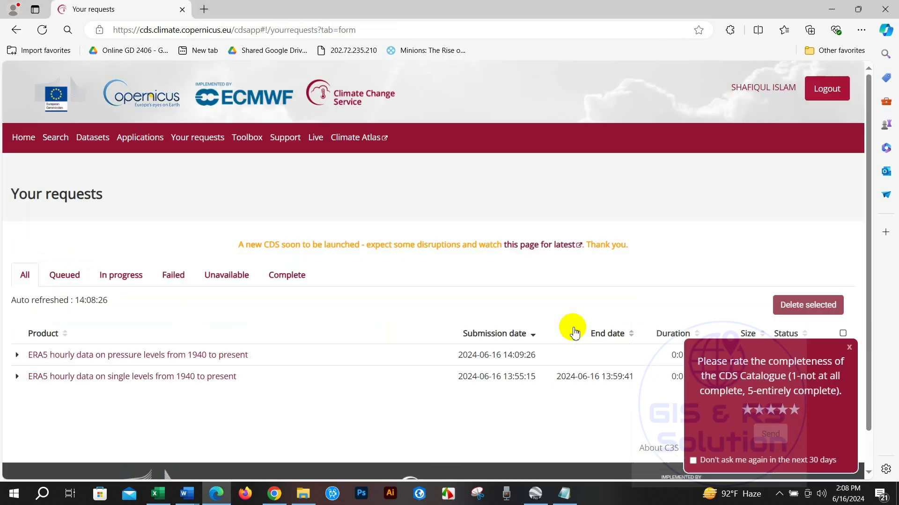
pyautogui.scroll(-1, 571, 327)
pyautogui.click(849, 349)
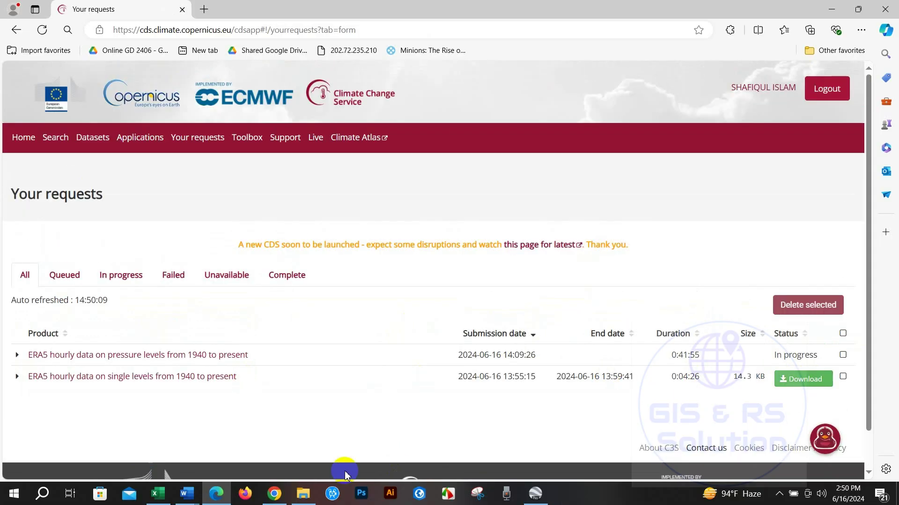
# Step: Bring the Downloads folder forward and inspect the Panoply zip archive
pyautogui.moveTo(303, 494)
pyautogui.click(324, 401)
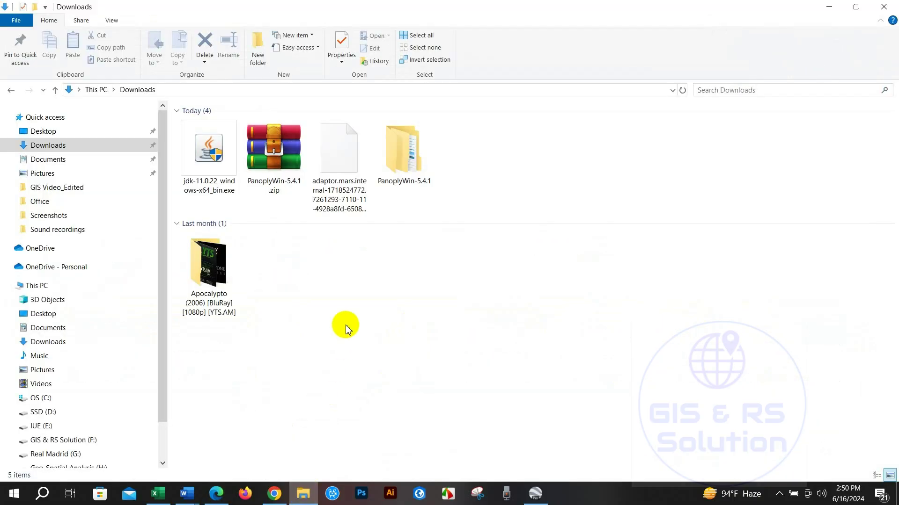
pyautogui.moveTo(351, 206)
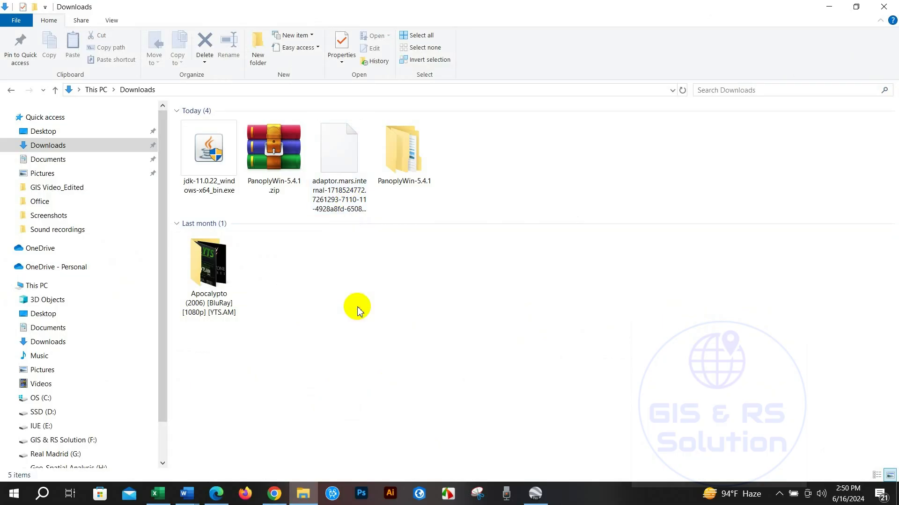
pyautogui.click(276, 177)
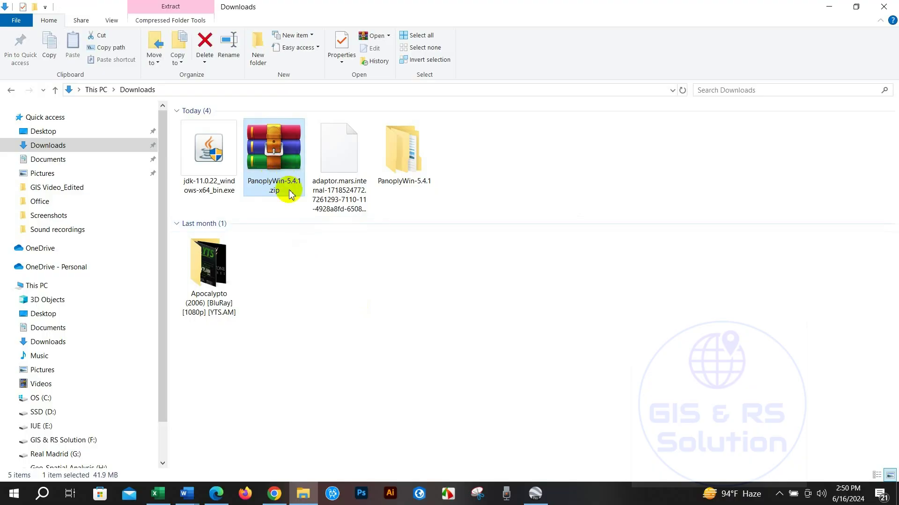
pyautogui.click(307, 250)
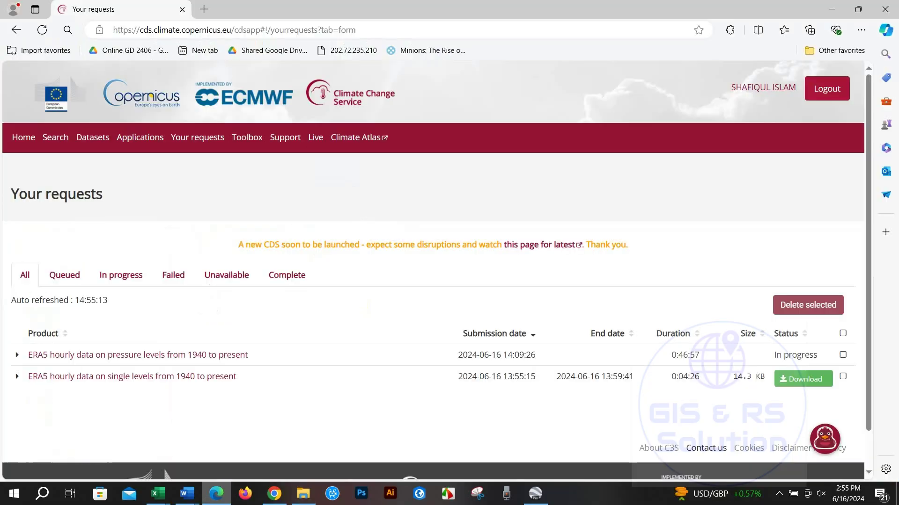
pyautogui.click(225, 498)
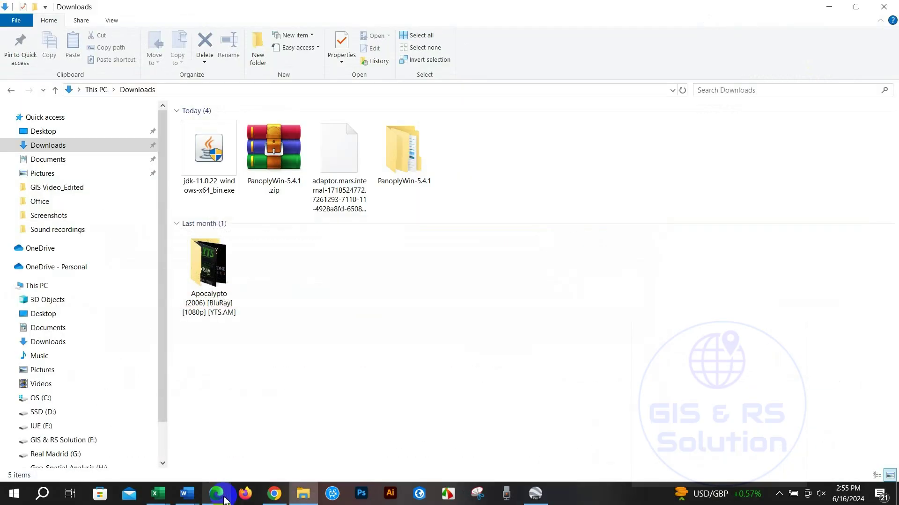
# Step: Inspect the .nc file, PanoplyWin-5.4.1 folder and zip, and Java 11 JDK installer, then return to the Panoply page
pyautogui.click(333, 216)
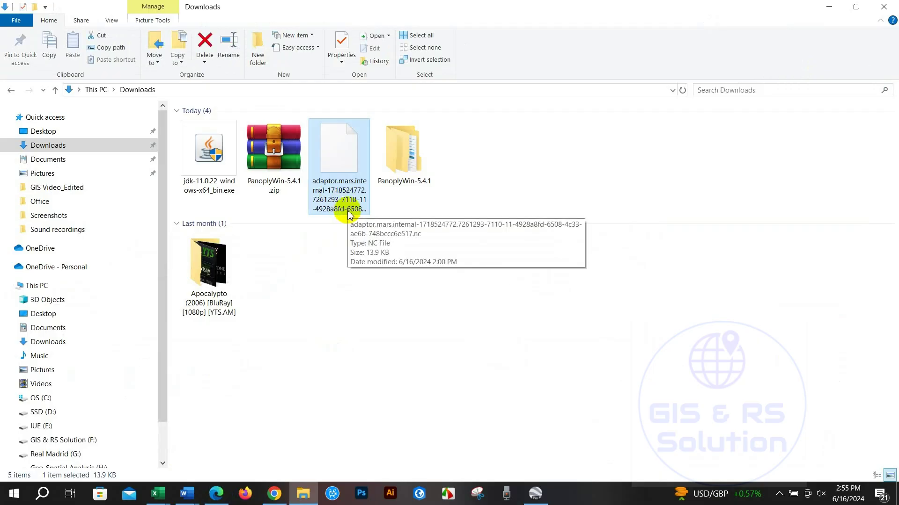
pyautogui.click(414, 172)
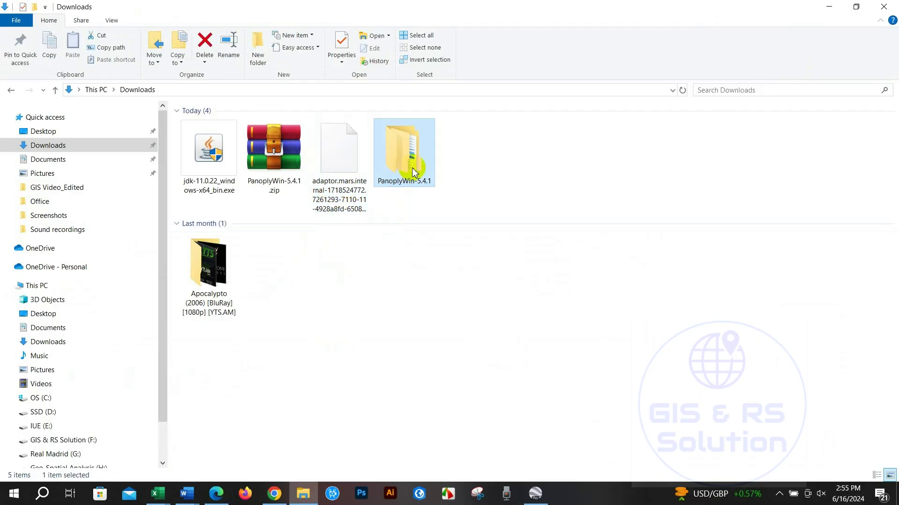
pyautogui.click(267, 177)
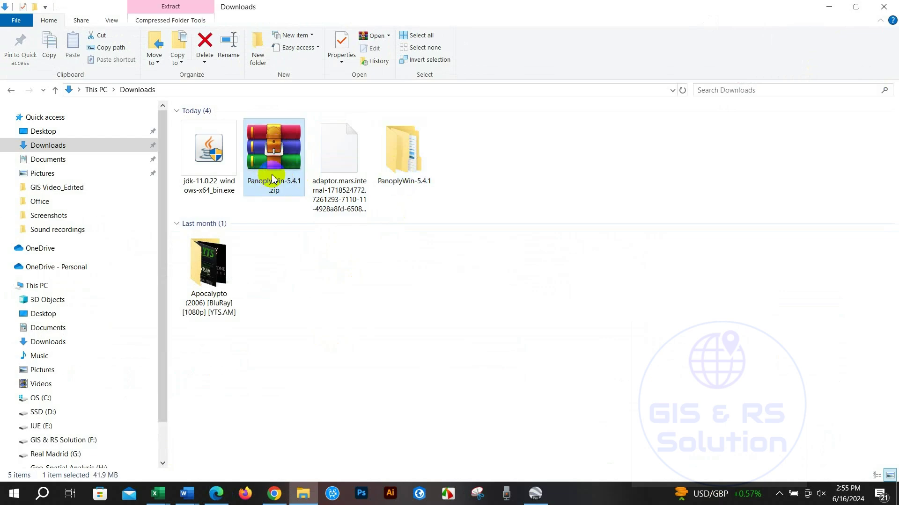
pyautogui.click(208, 180)
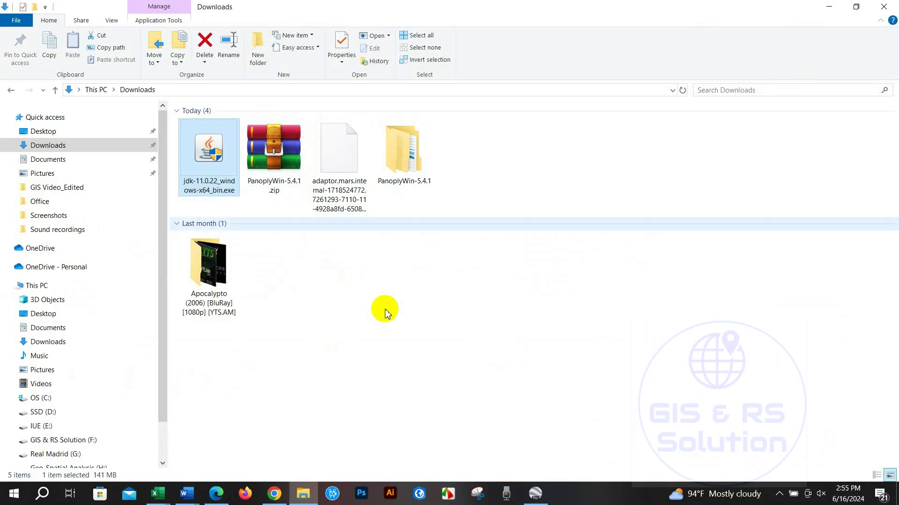
pyautogui.click(274, 493)
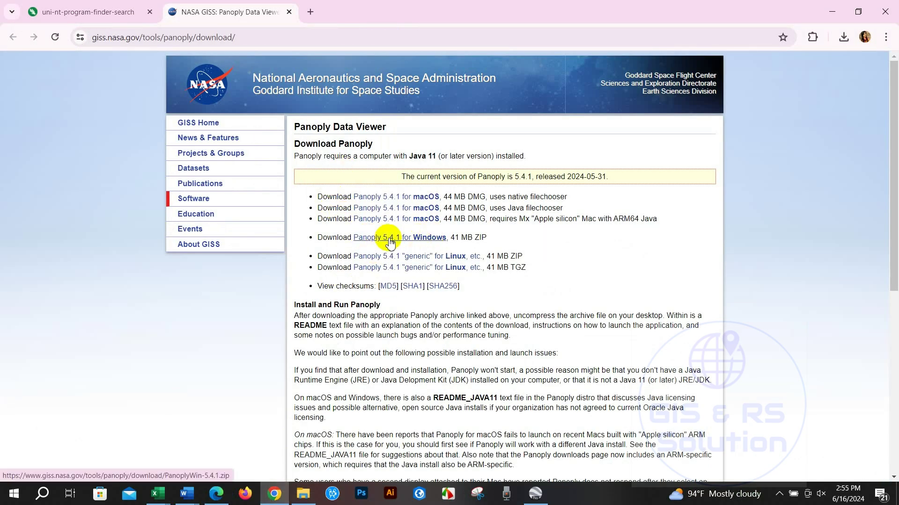
# Step: Glance at the Panoply zip, then highlight the Java 11 requirement on the download page
pyautogui.click(304, 494)
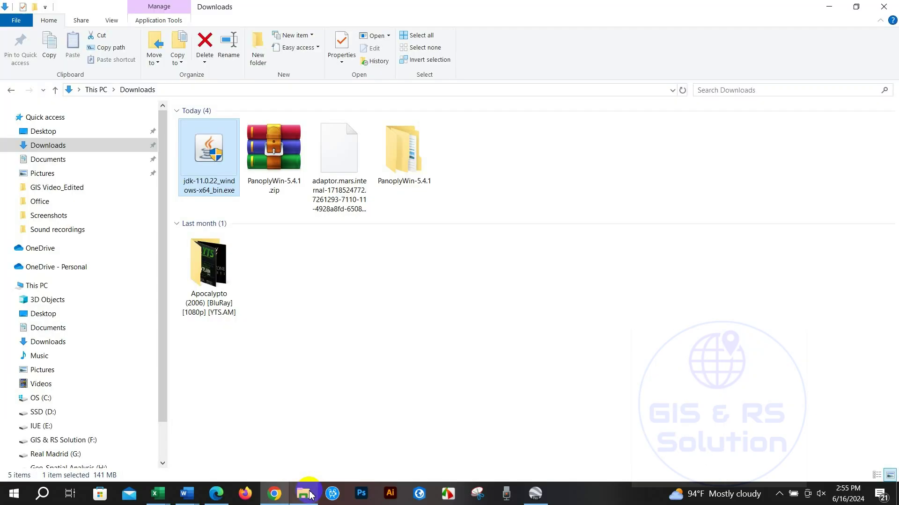
pyautogui.click(280, 122)
pyautogui.click(303, 494)
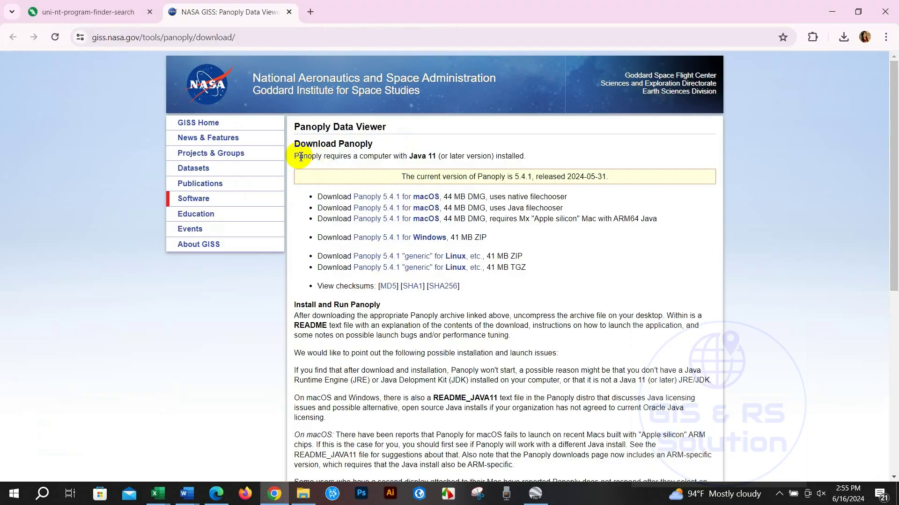
pyautogui.moveTo(300, 157); pyautogui.dragTo(532, 156)
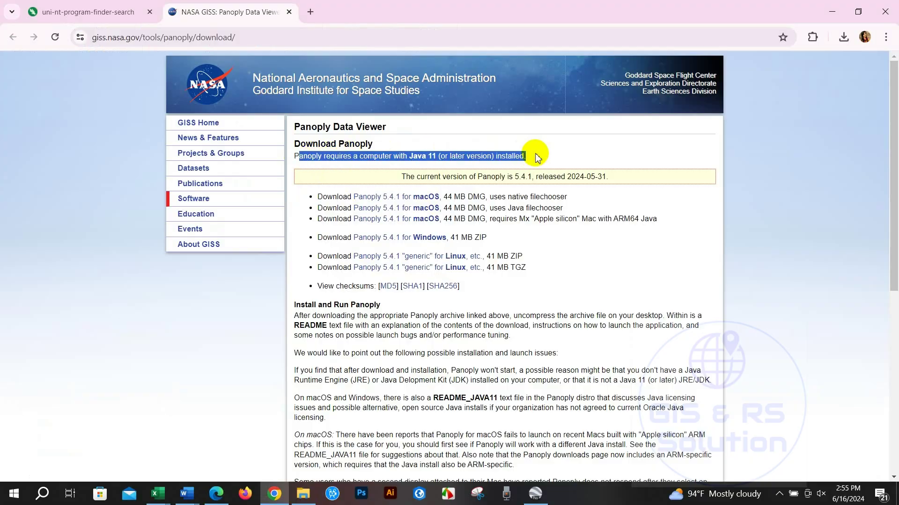
pyautogui.click(416, 157)
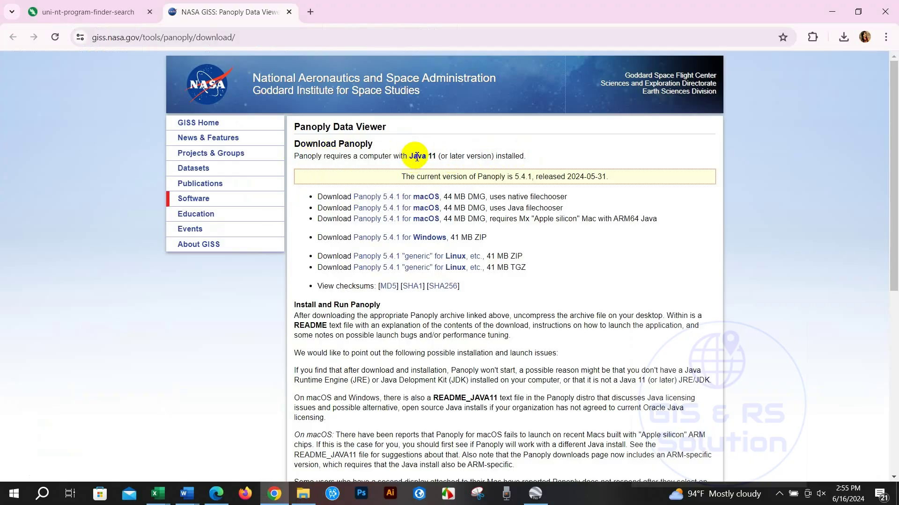
# Step: Back in Downloads, check the JDK installer and the downloaded .nc data file
pyautogui.click(304, 494)
pyautogui.click(207, 163)
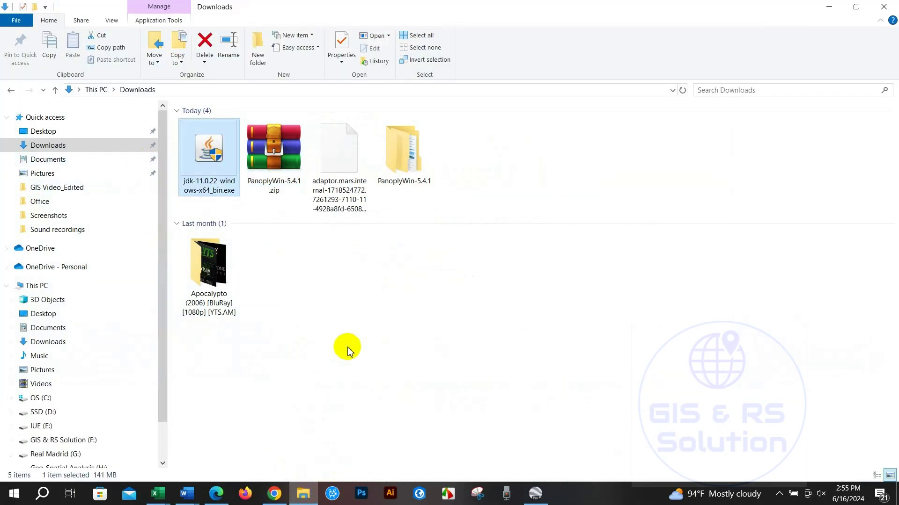
pyautogui.click(345, 346)
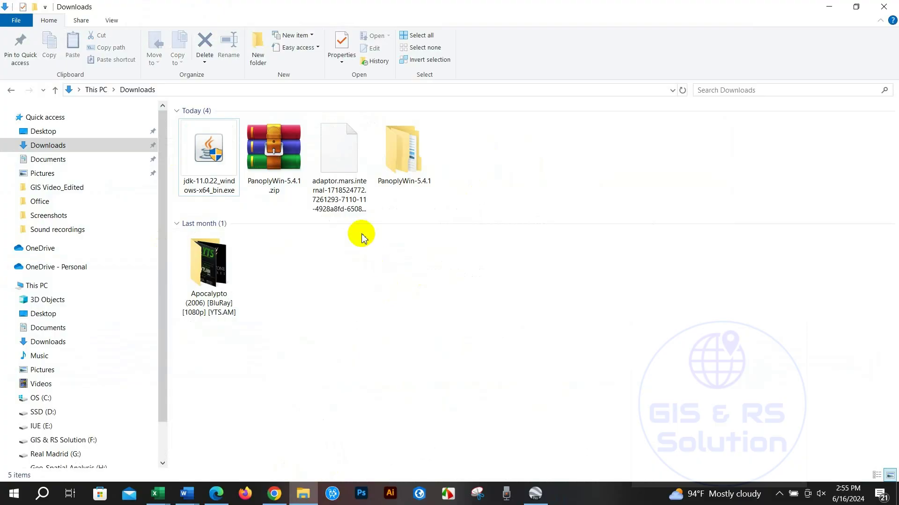
pyautogui.click(334, 190)
pyautogui.click(409, 309)
# Step: Launch Panoply.exe from the PanoplyWin-5.4.1 > PanoplyWin folder
pyautogui.doubleClick(412, 181)
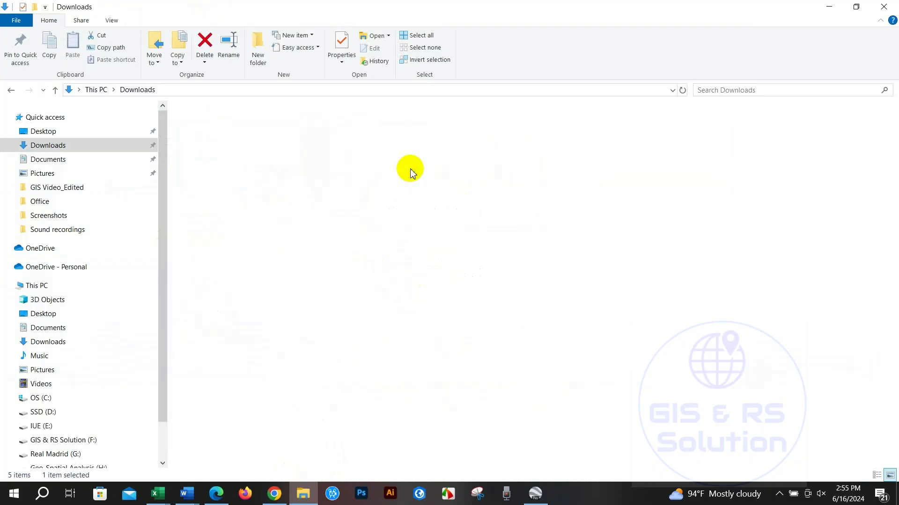
pyautogui.doubleClick(213, 125)
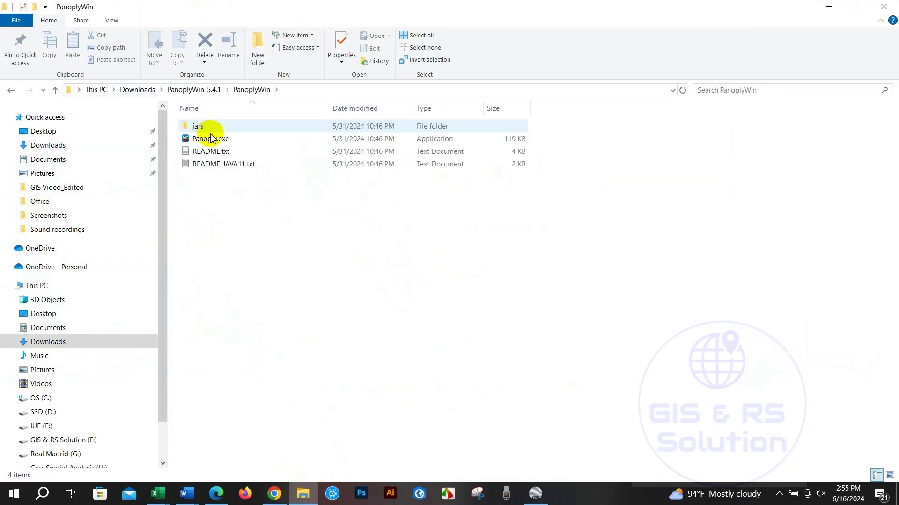
pyautogui.click(210, 139)
pyautogui.rightClick(211, 140)
pyautogui.click(232, 147)
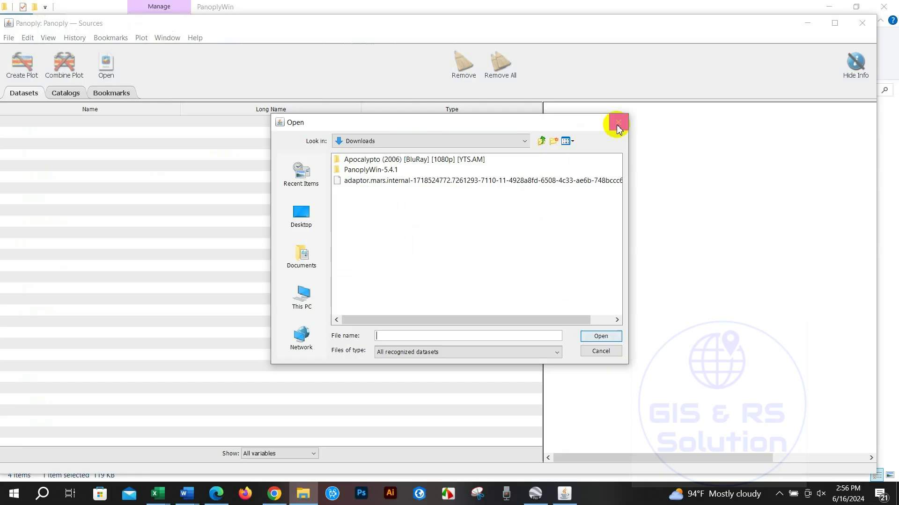
pyautogui.click(618, 125)
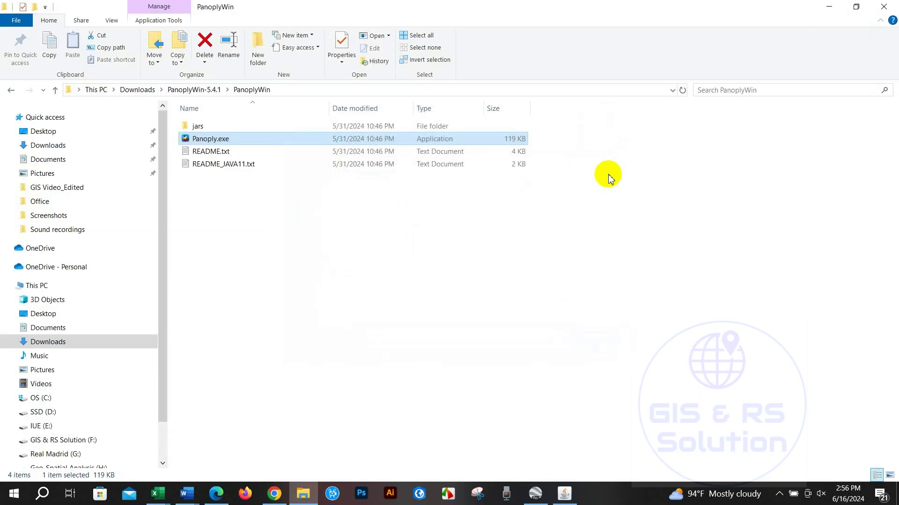
pyautogui.click(565, 493)
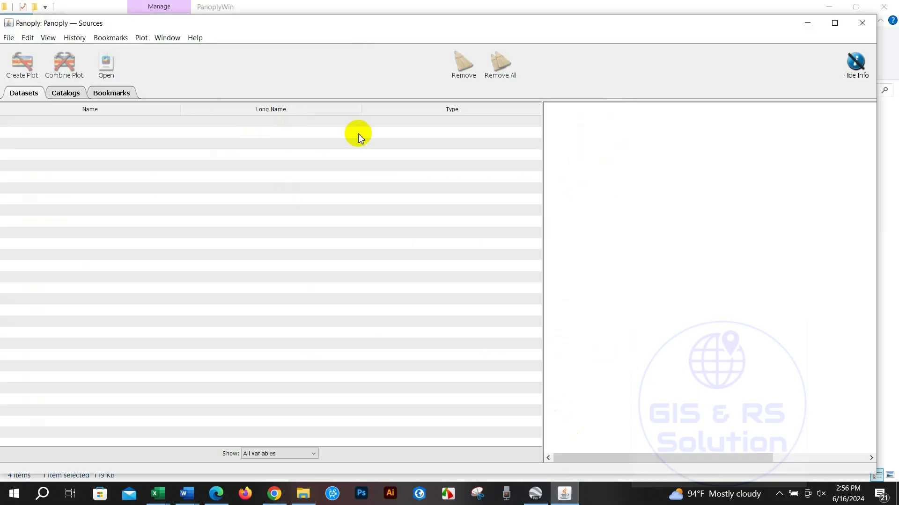
# Step: Open the downloaded adaptor.mars .nc file in Panoply and select the sp variable
pyautogui.click(9, 39)
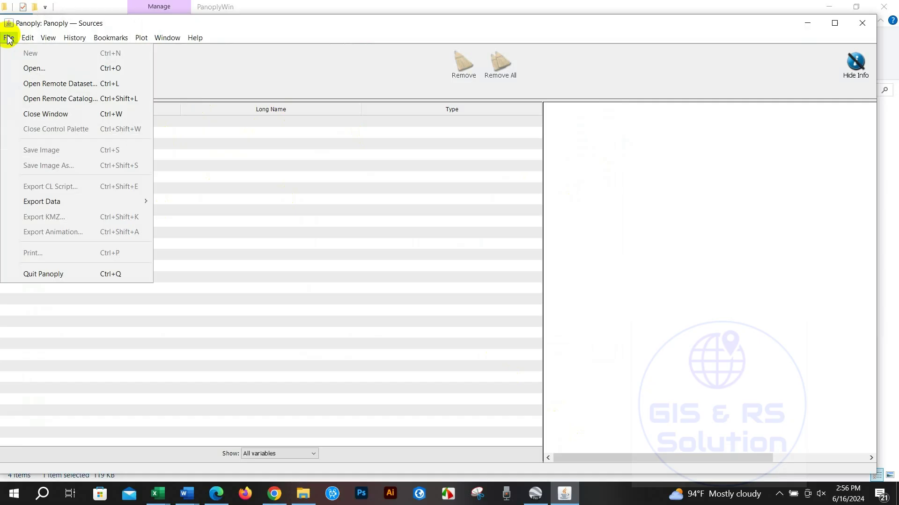
pyautogui.click(34, 69)
pyautogui.click(358, 188)
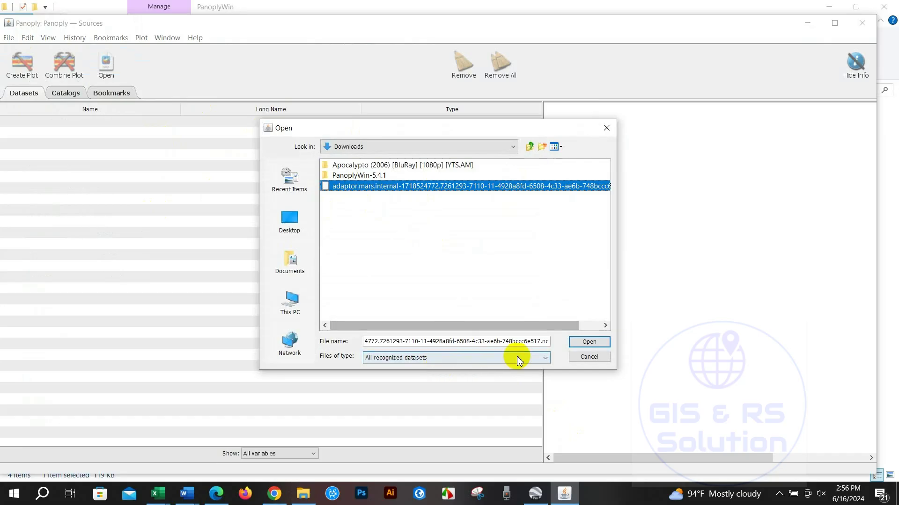
pyautogui.click(589, 342)
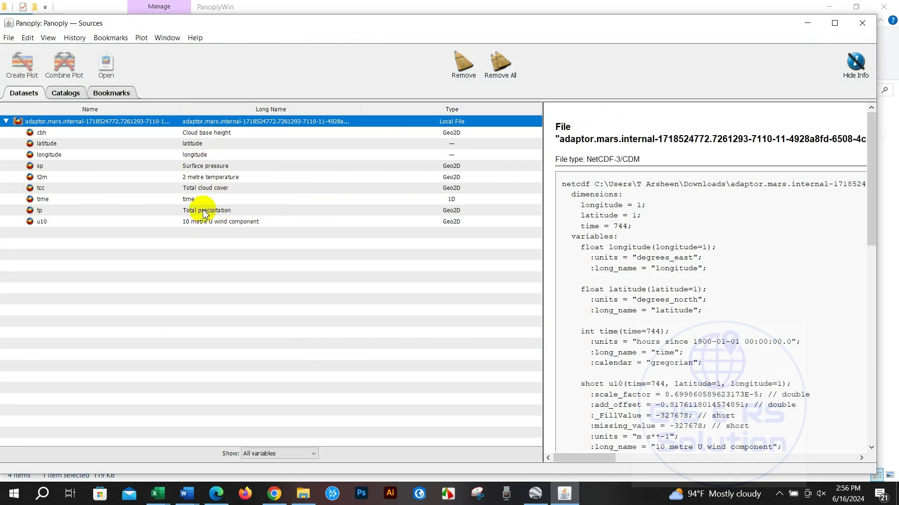
pyautogui.click(211, 170)
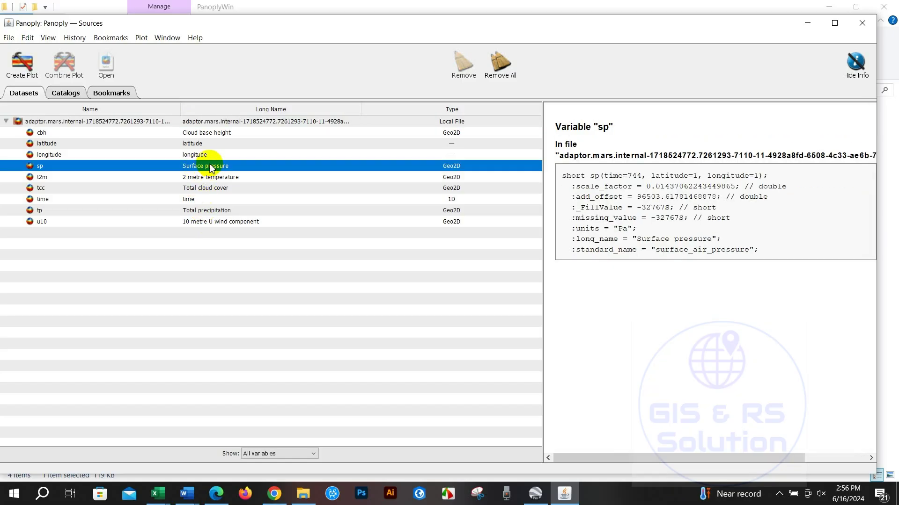
# Step: Export the sp variable as sp.csv into This PC > Downloads
pyautogui.rightClick(203, 170)
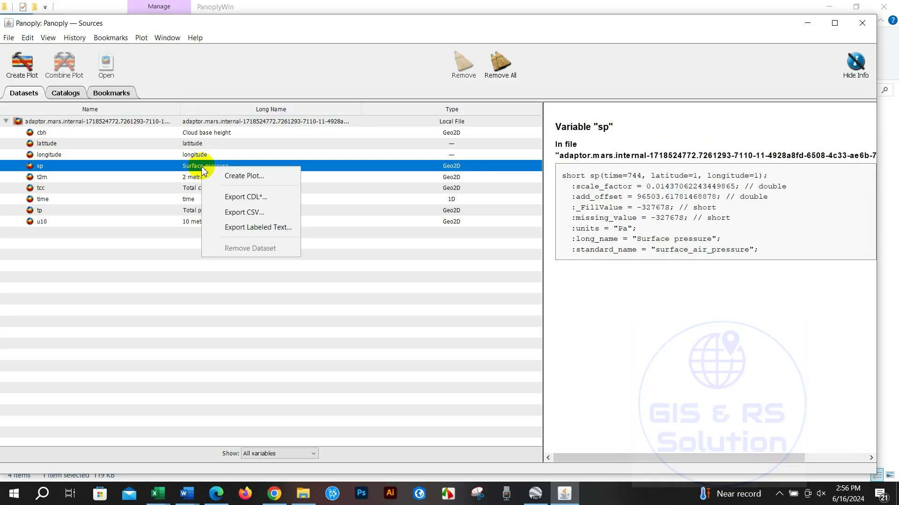
pyautogui.click(257, 215)
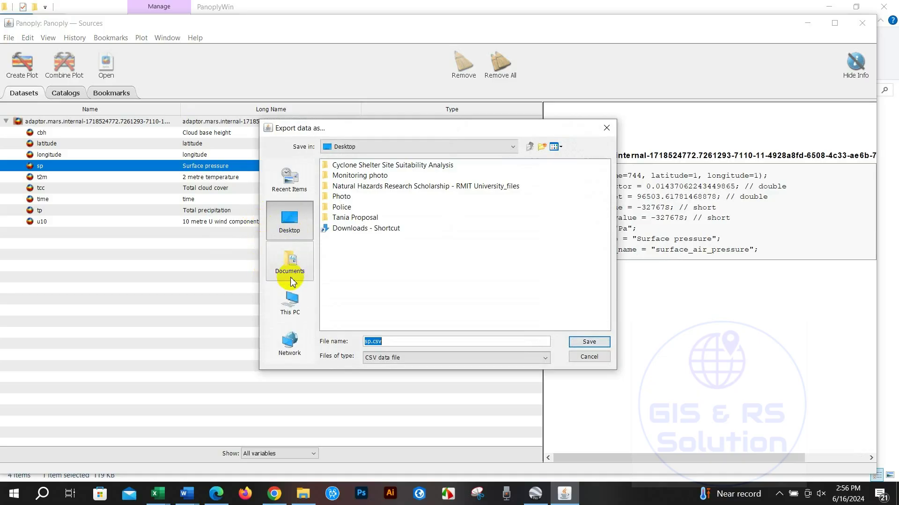
pyautogui.click(290, 304)
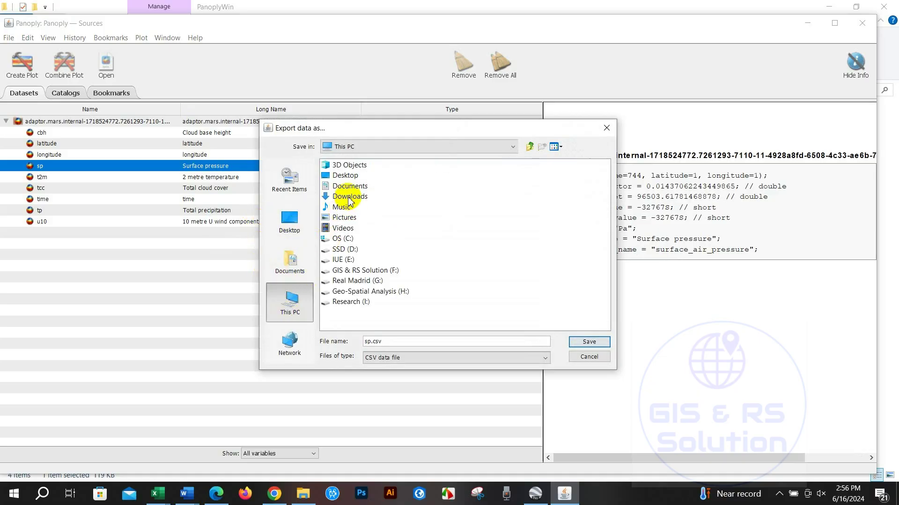
pyautogui.click(570, 345)
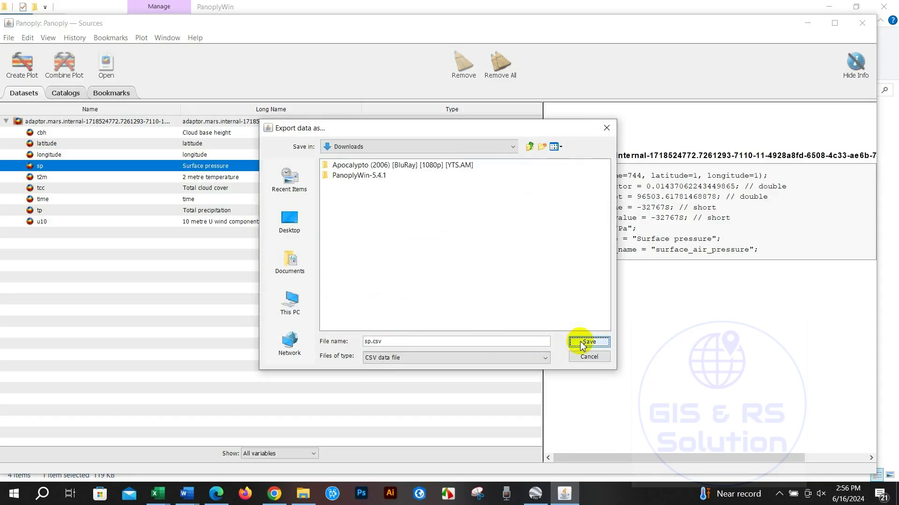
pyautogui.click(591, 343)
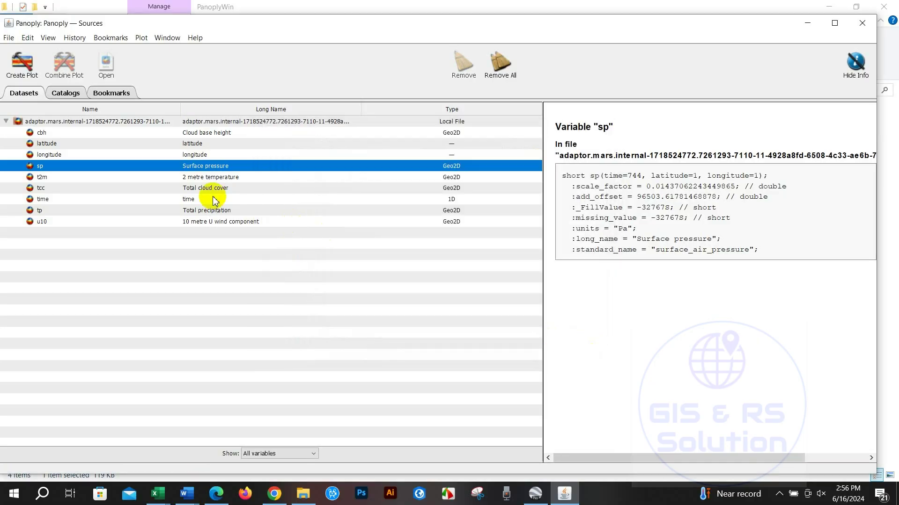
pyautogui.hotkey('alt', 'Tab')
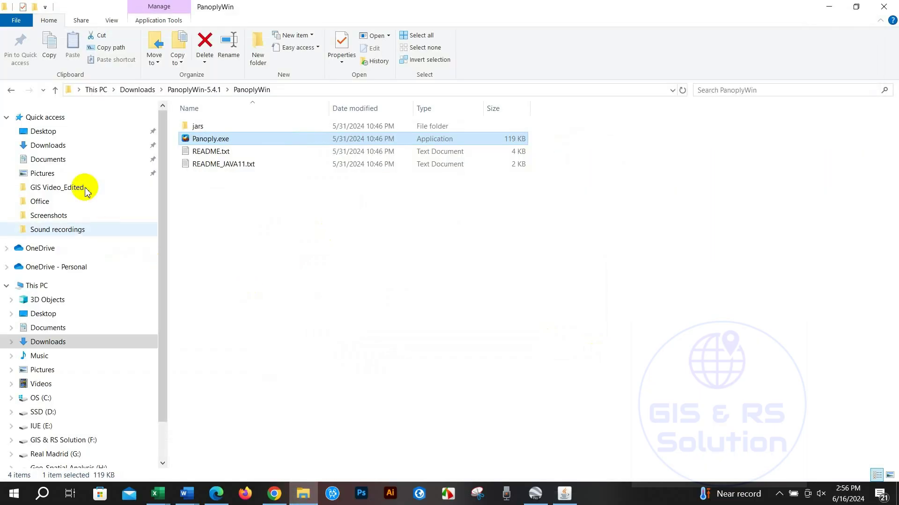
# Step: Open the exported sp.csv from Downloads in Excel
pyautogui.click(52, 146)
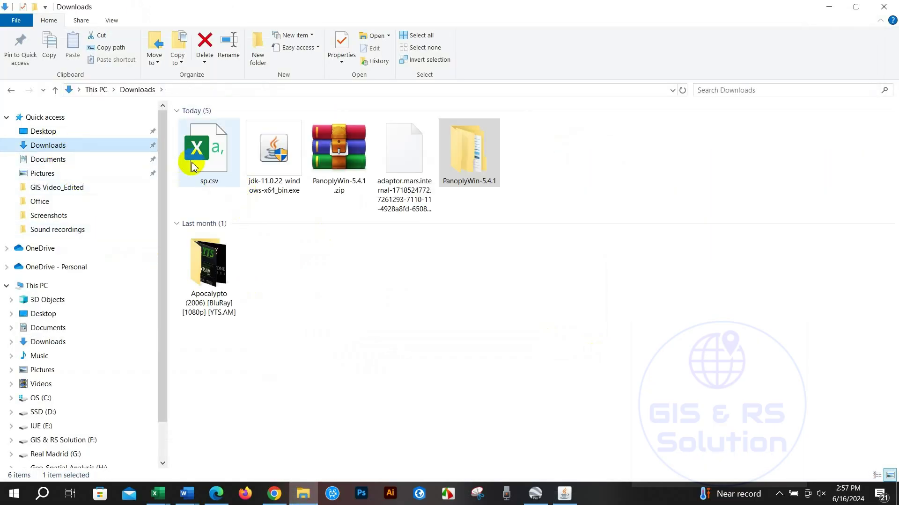
pyautogui.click(211, 166)
pyautogui.hotkey('alt', 'Tab')
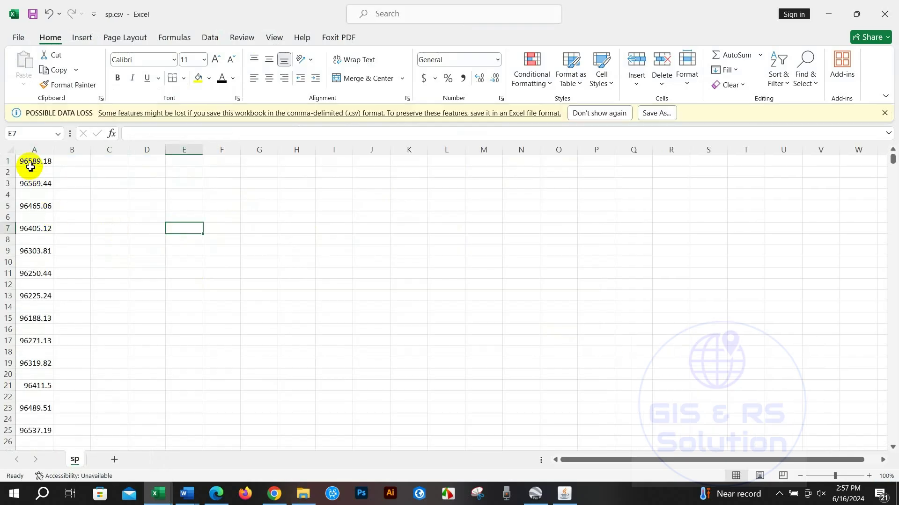
# Step: Inspect the pressure values alternating with blanks in column A, then close sp.csv
pyautogui.click(33, 163)
pyautogui.moveTo(33, 173); pyautogui.dragTo(30, 495)
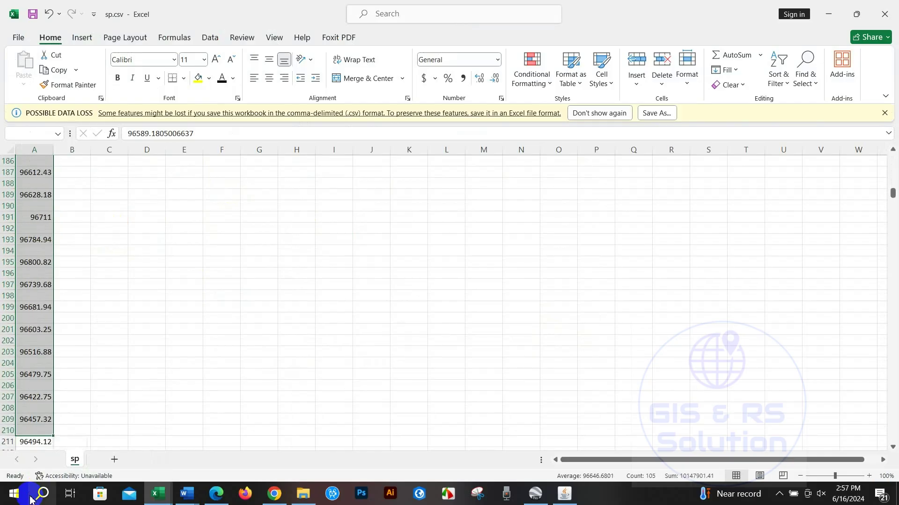
pyautogui.click(29, 333)
pyautogui.scroll(15, 29, 333)
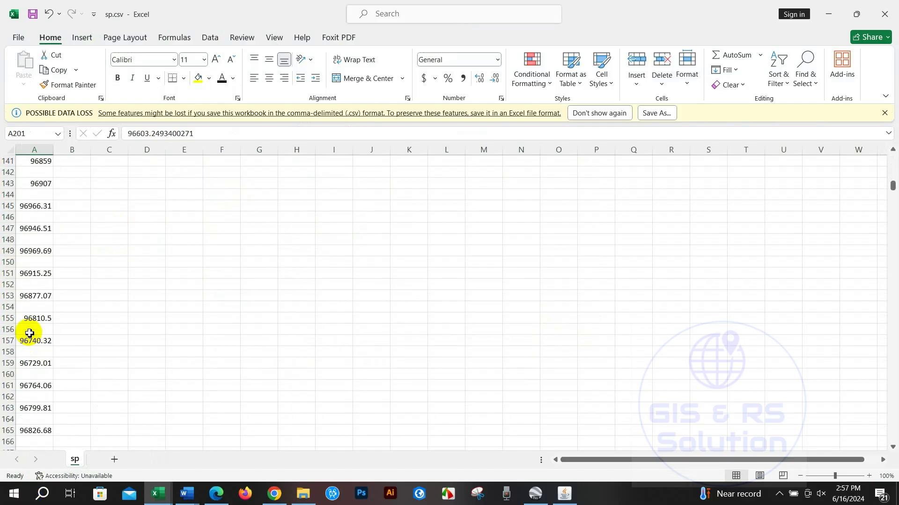
pyautogui.click(884, 14)
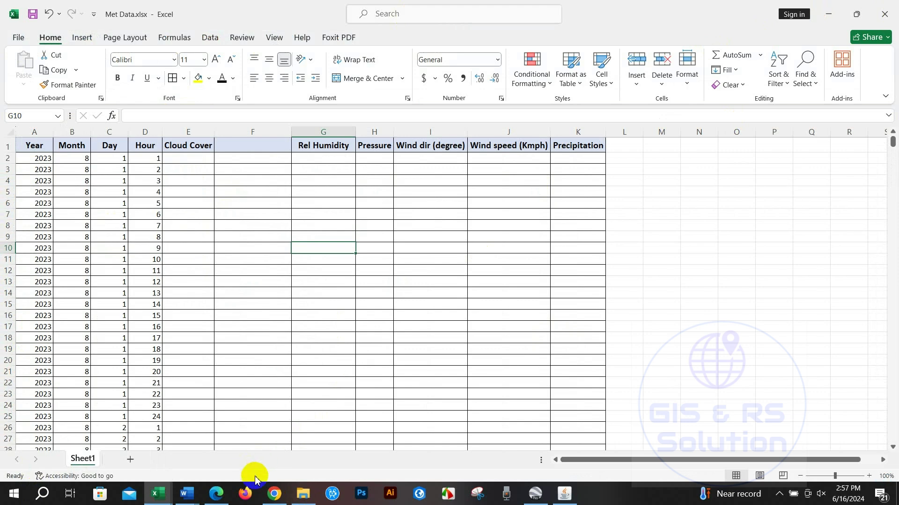
pyautogui.click(302, 493)
pyautogui.click(468, 393)
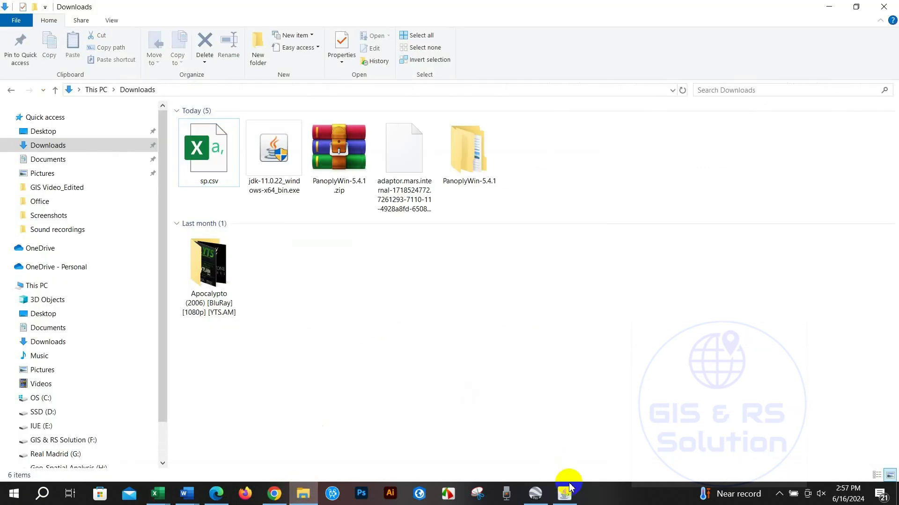
# Step: Create a line plot of sp using time, with time on the vertical axis
pyautogui.click(568, 495)
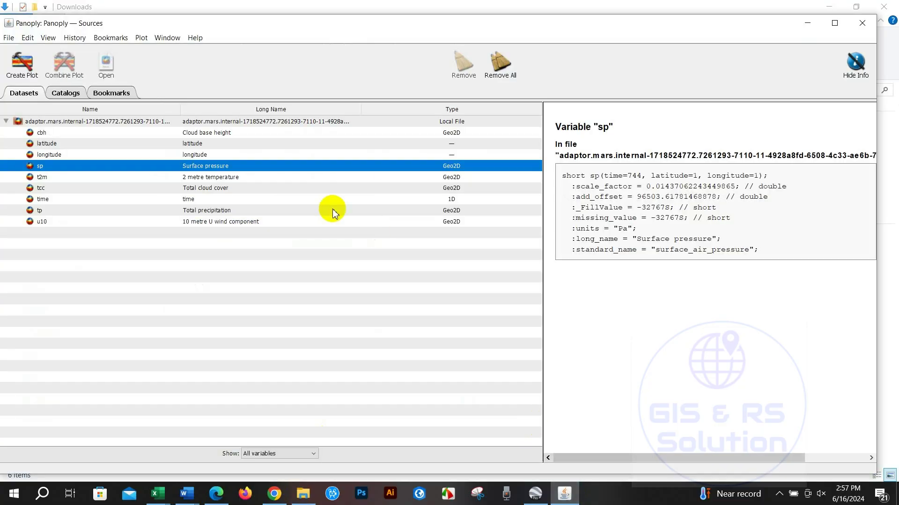
pyautogui.rightClick(207, 168)
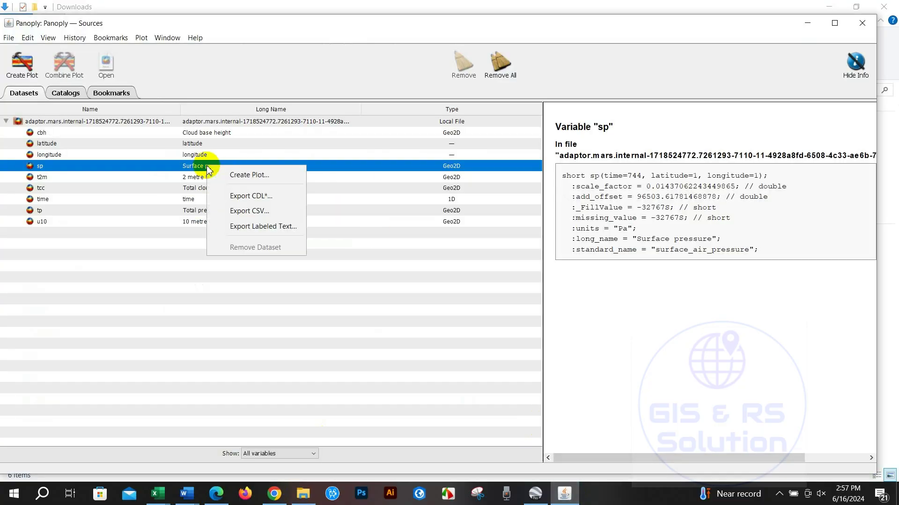
pyautogui.click(252, 177)
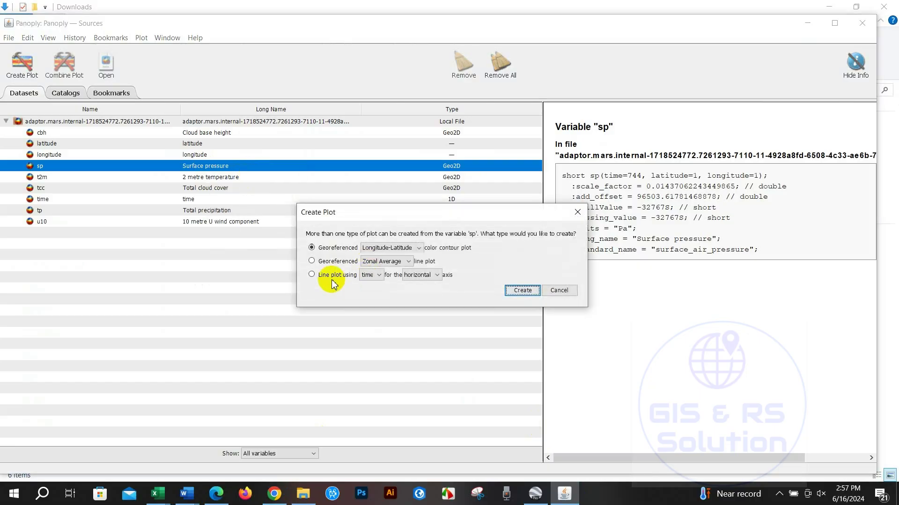
pyautogui.click(314, 275)
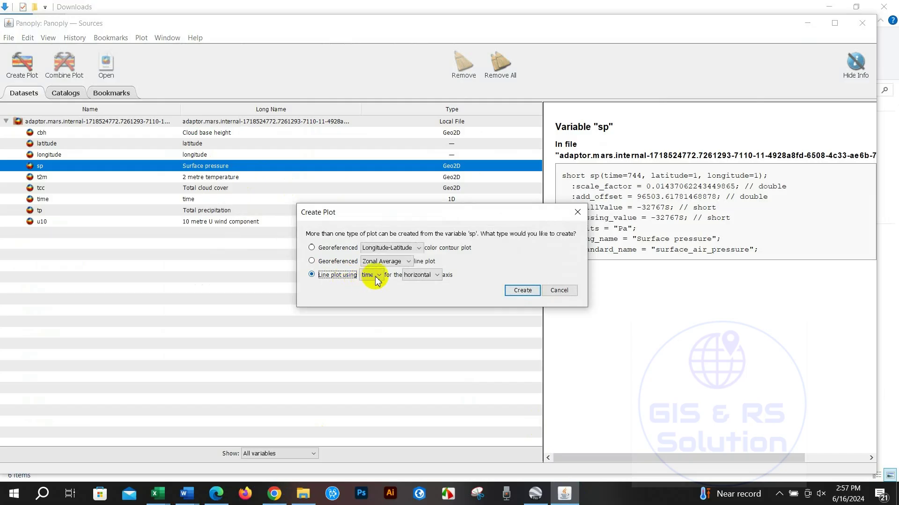
pyautogui.click(418, 275)
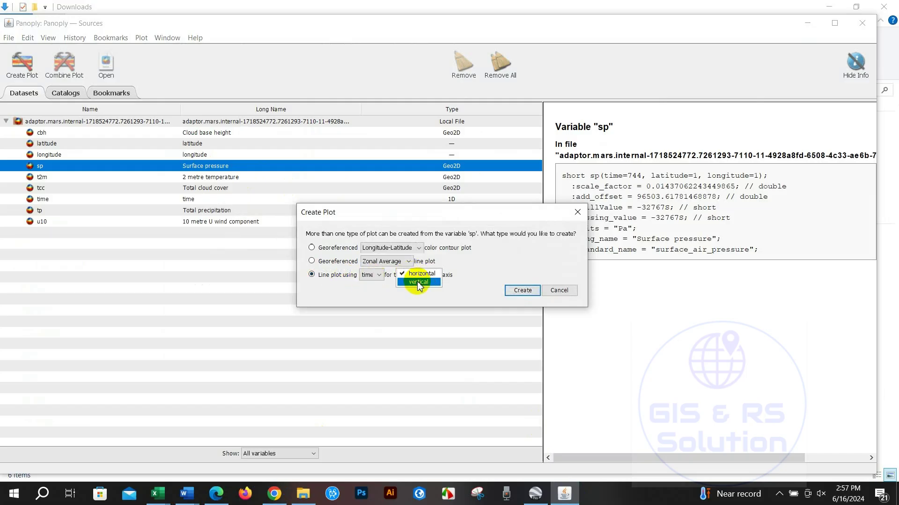
pyautogui.click(418, 282)
pyautogui.click(522, 290)
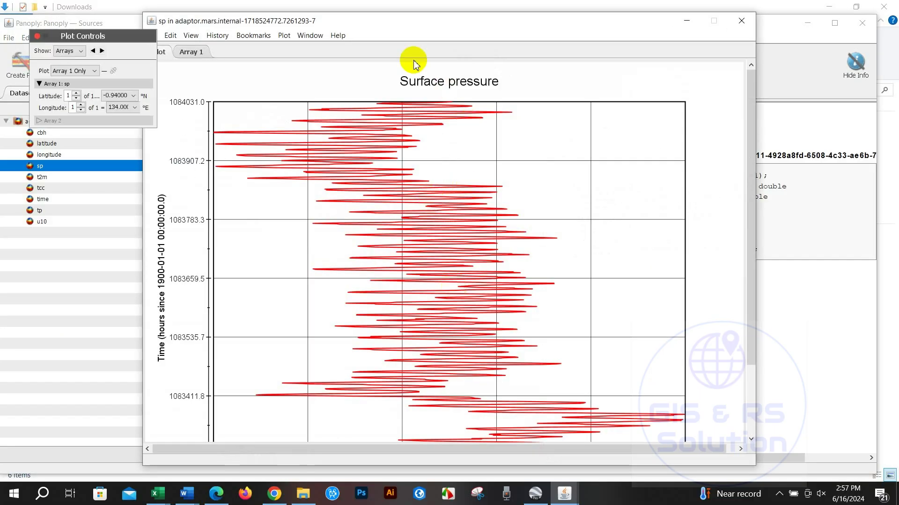
# Step: Show sp's Array 1 table in %.1f format and select its Val column of pressures
pyautogui.moveTo(379, 29); pyautogui.dragTo(414, 26)
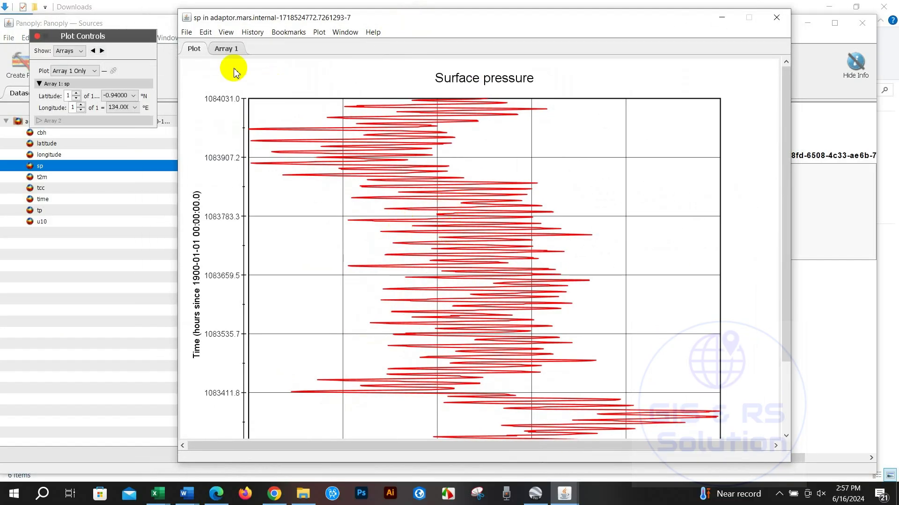
pyautogui.click(225, 49)
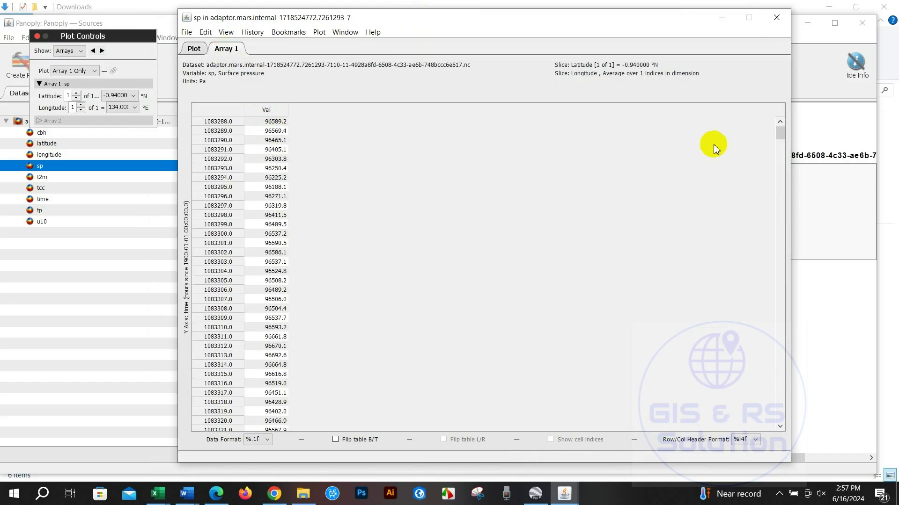
pyautogui.moveTo(779, 134); pyautogui.dragTo(722, 84)
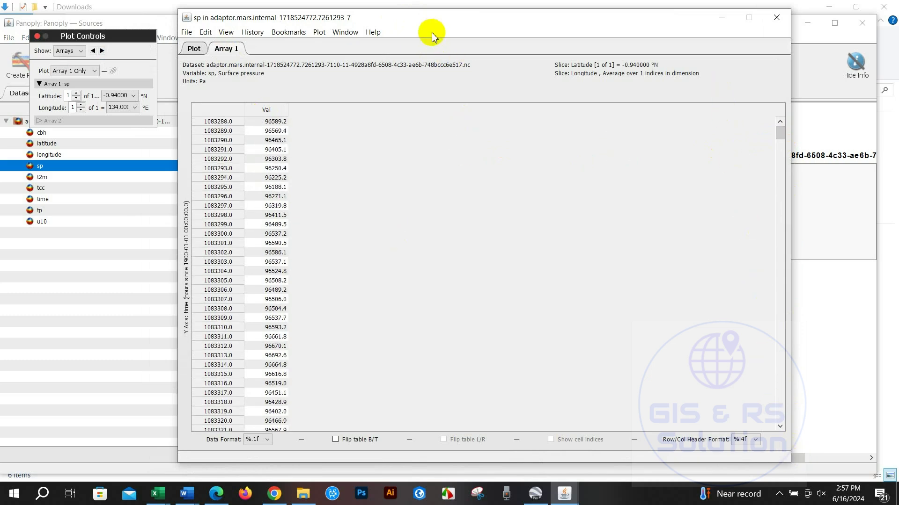
pyautogui.moveTo(421, 24); pyautogui.dragTo(416, 16)
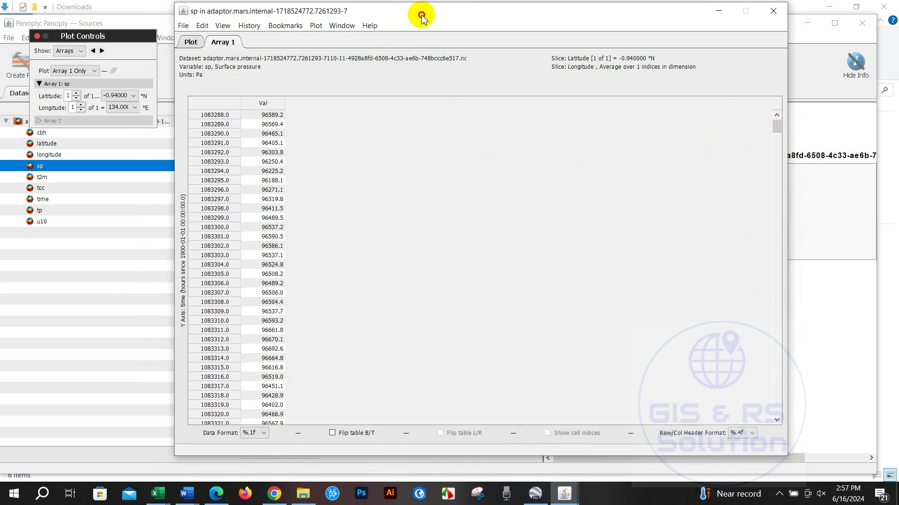
pyautogui.click(264, 434)
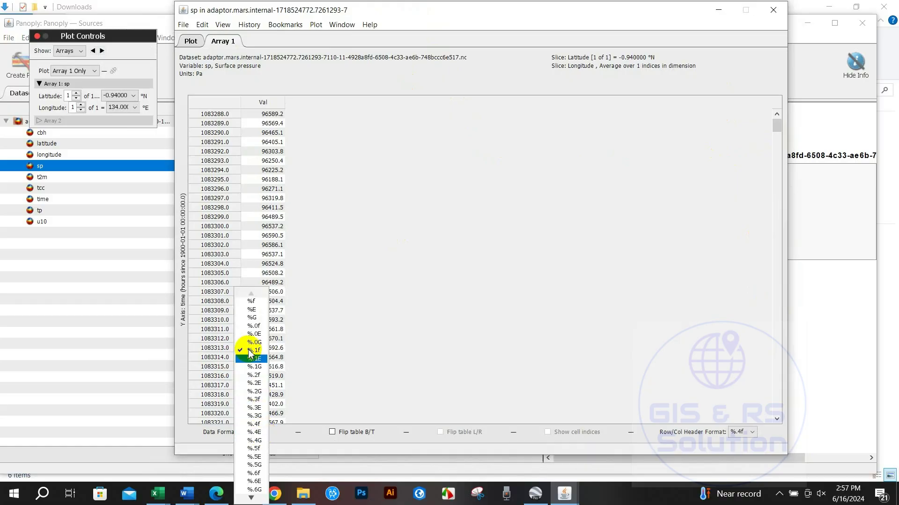
pyautogui.click(349, 313)
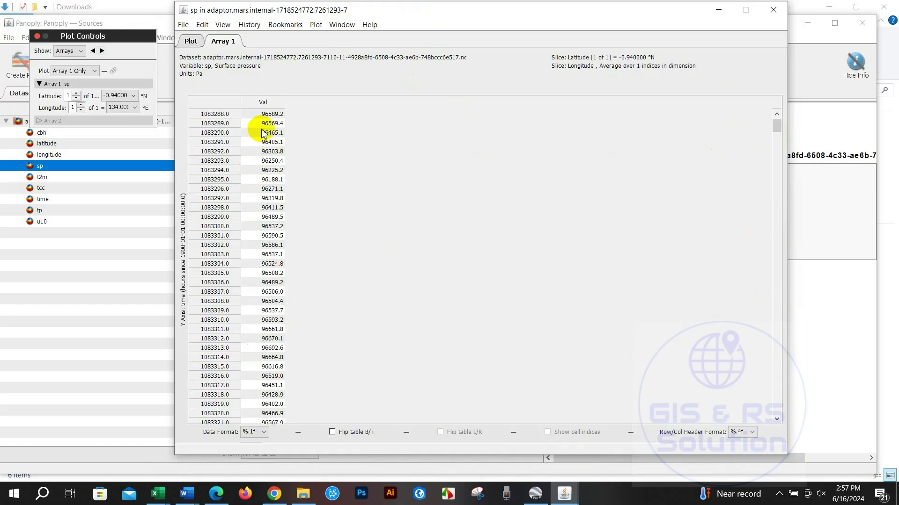
pyautogui.click(262, 103)
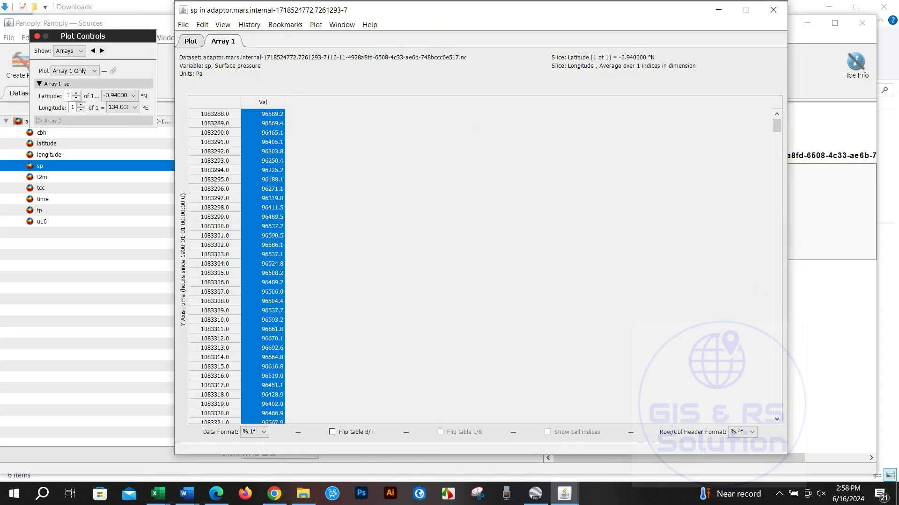
pyautogui.click(157, 494)
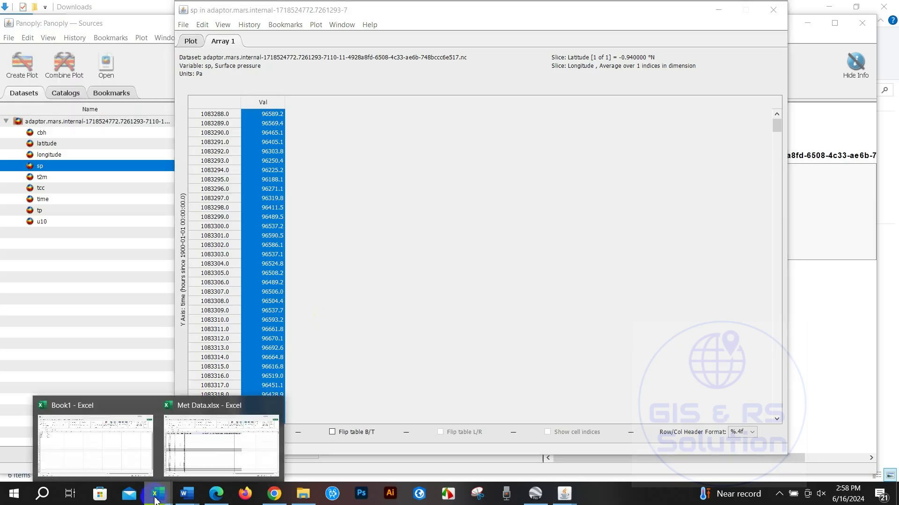
# Step: Paste the hourly surface pressure values into Met Data.xlsx column H starting at H2
pyautogui.click(212, 438)
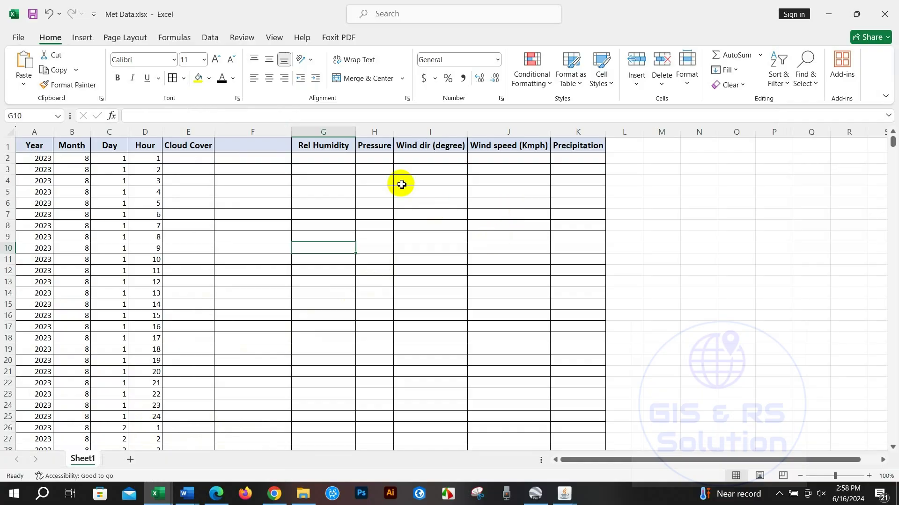
pyautogui.rightClick(372, 159)
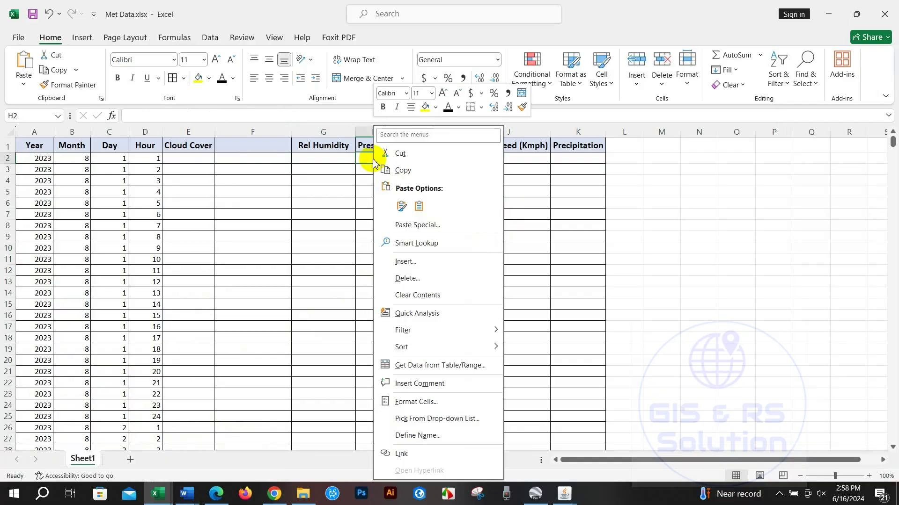
pyautogui.click(417, 207)
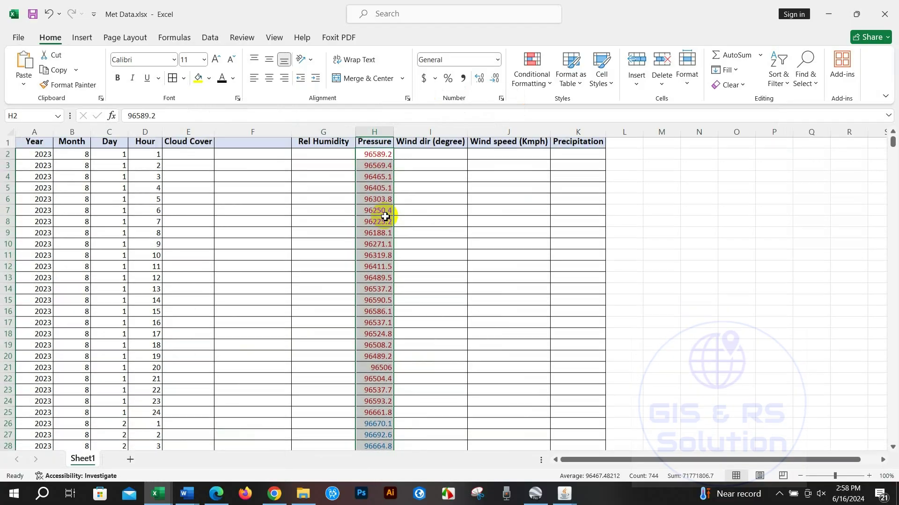
pyautogui.click(380, 202)
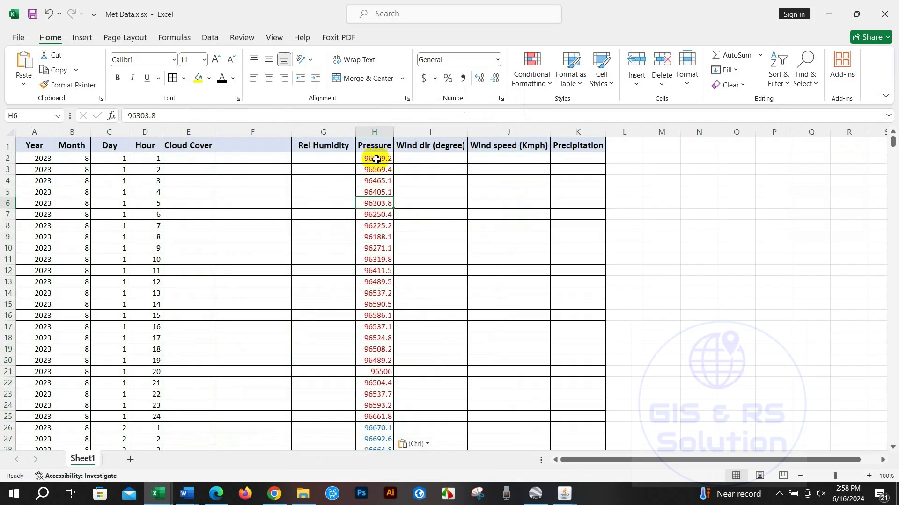
pyautogui.moveTo(376, 159); pyautogui.dragTo(382, 503)
pyautogui.moveTo(382, 490); pyautogui.dragTo(393, 424)
pyautogui.moveTo(891, 260); pyautogui.dragTo(889, 137)
pyautogui.hotkey('ctrl', 'v')
pyautogui.click(454, 224)
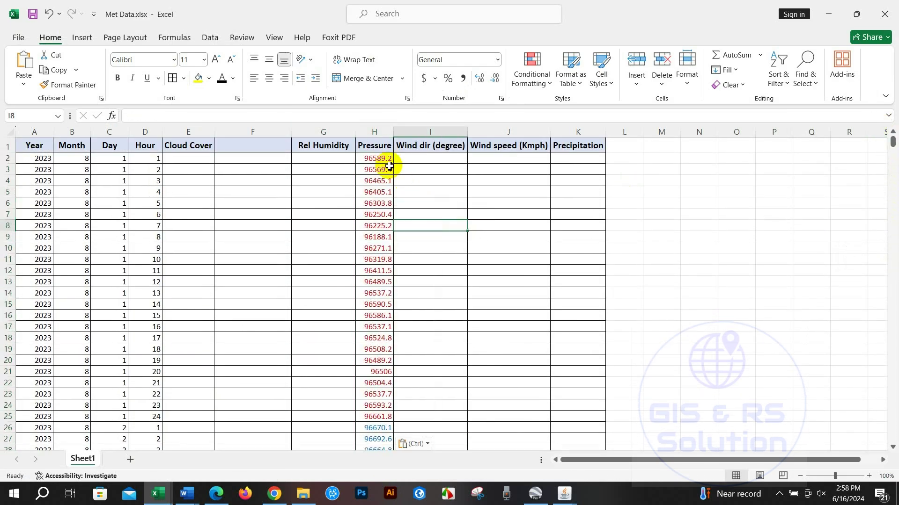
# Step: Verify the pressures run from 96589.2 in H2 to row 745, then close Panoply's pressure table
pyautogui.moveTo(892, 141); pyautogui.dragTo(893, 444)
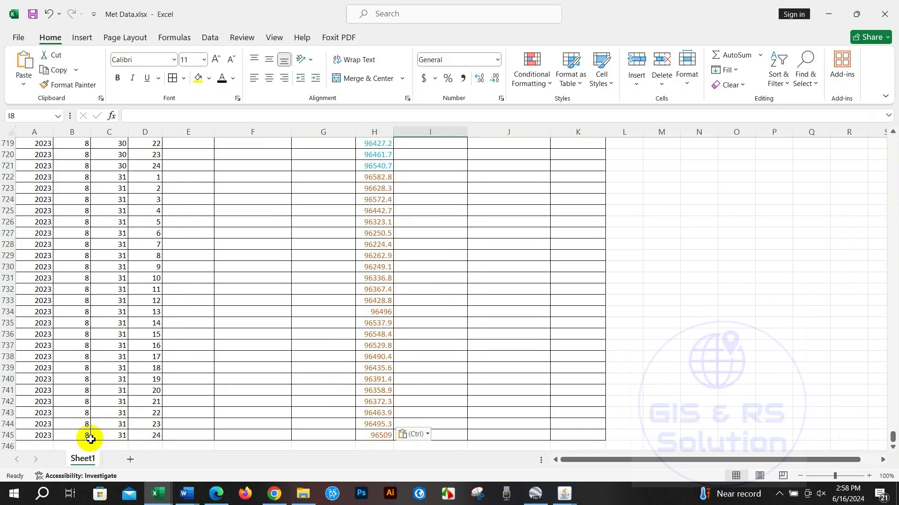
pyautogui.click(112, 437)
pyautogui.moveTo(891, 444); pyautogui.dragTo(853, 121)
pyautogui.click(375, 158)
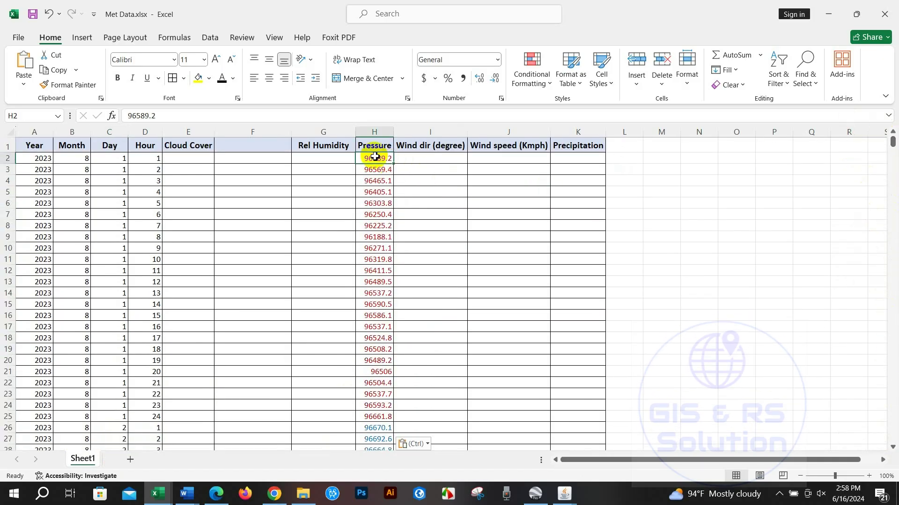
pyautogui.click(562, 492)
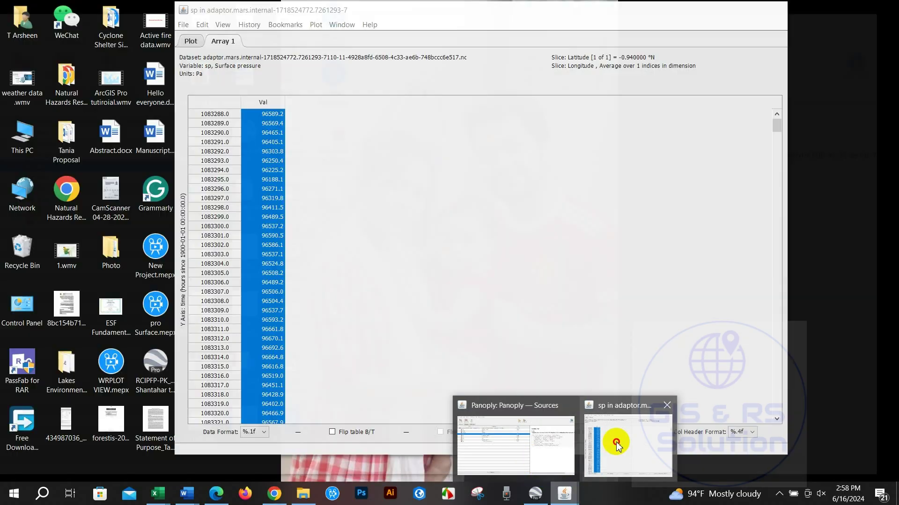
pyautogui.click(619, 454)
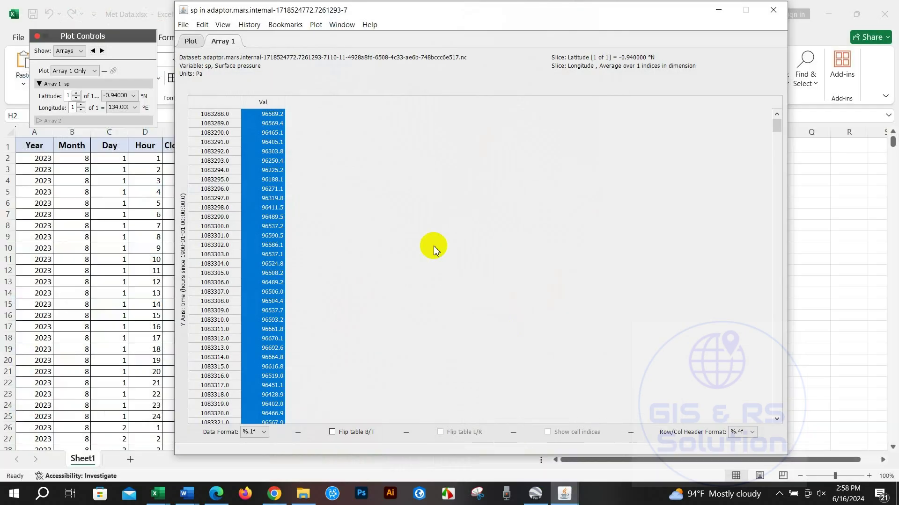
pyautogui.click(771, 11)
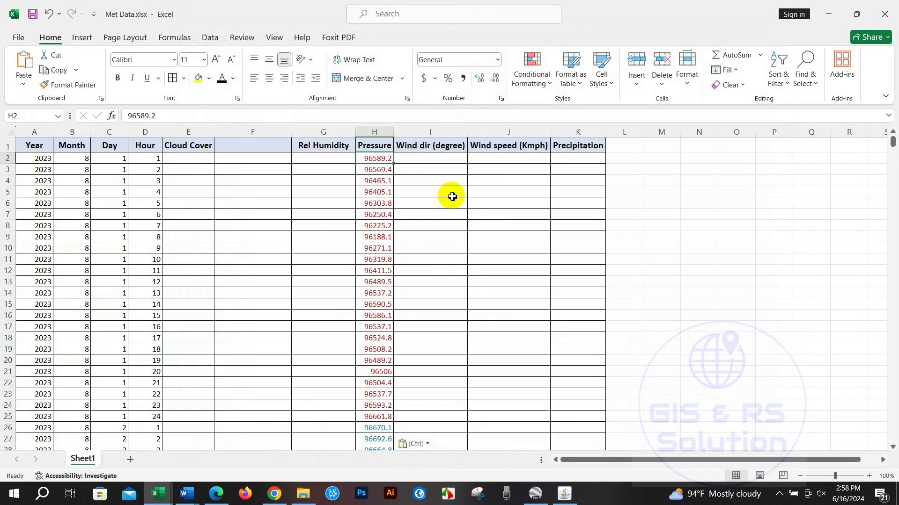
# Step: Create a line plot of tp (Total precipitation) against time on the vertical axis
pyautogui.click(564, 502)
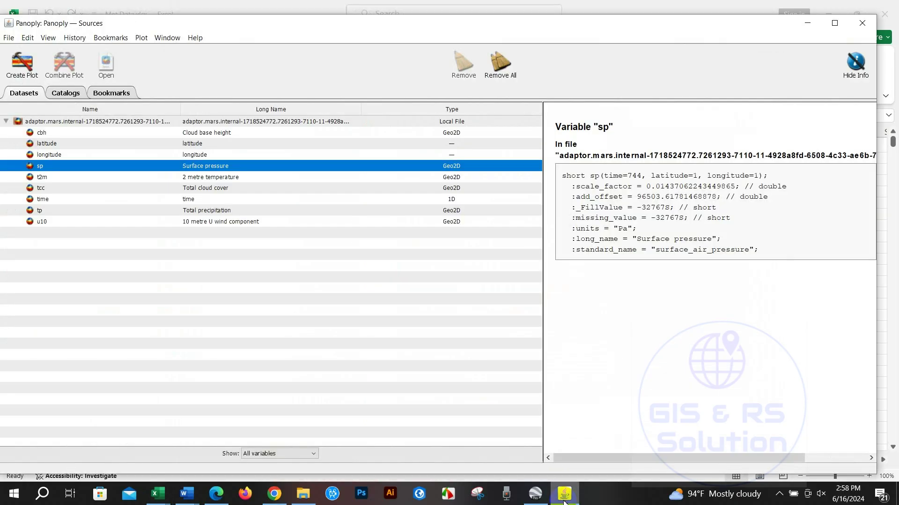
pyautogui.click(208, 213)
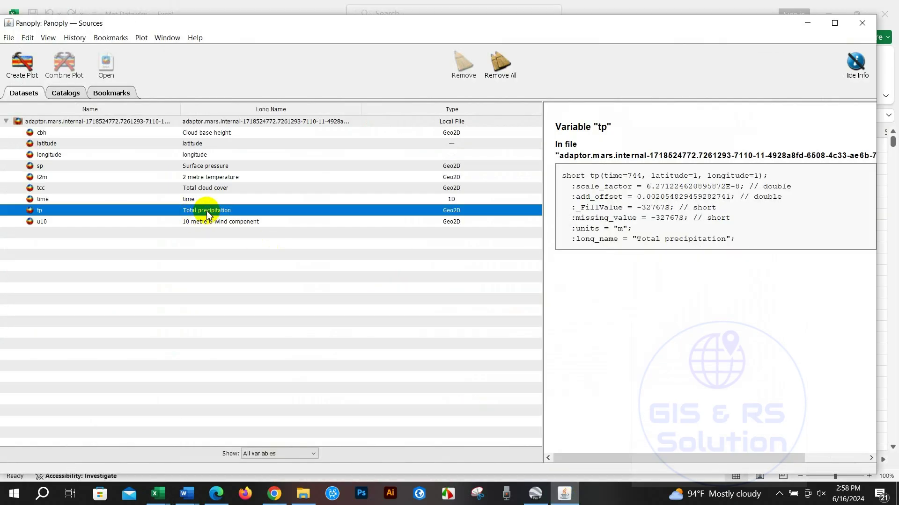
pyautogui.rightClick(208, 216)
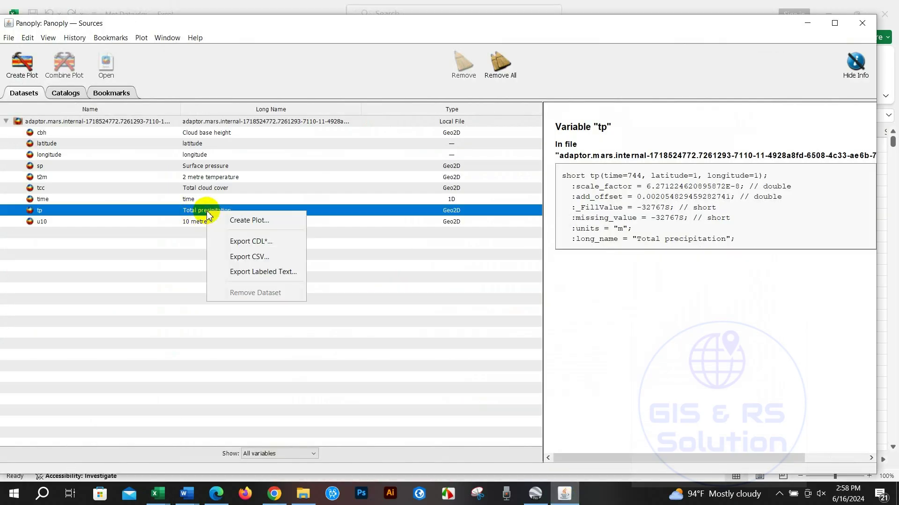
pyautogui.click(247, 221)
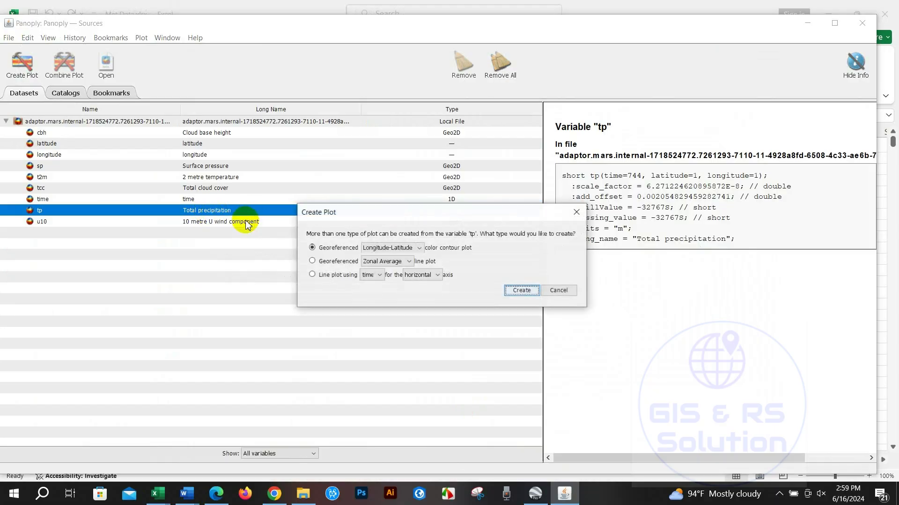
pyautogui.click(321, 279)
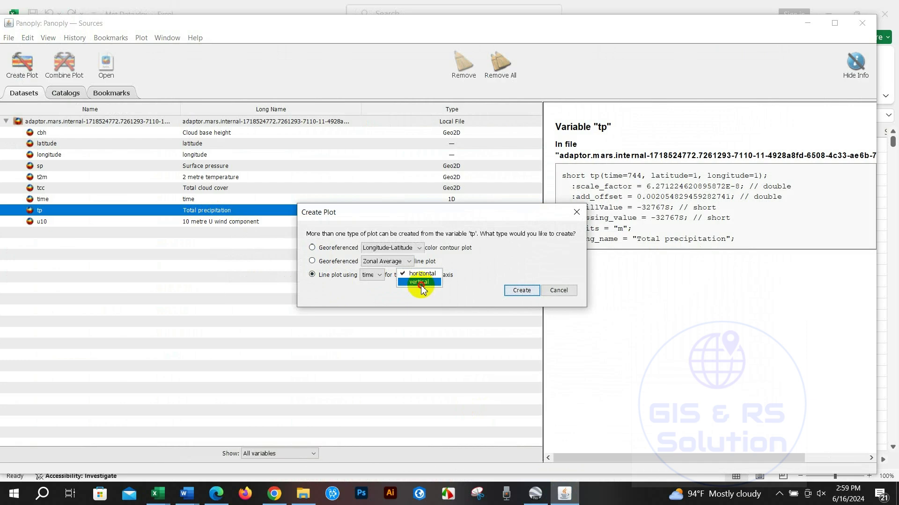
pyautogui.click(420, 283)
pyautogui.click(521, 290)
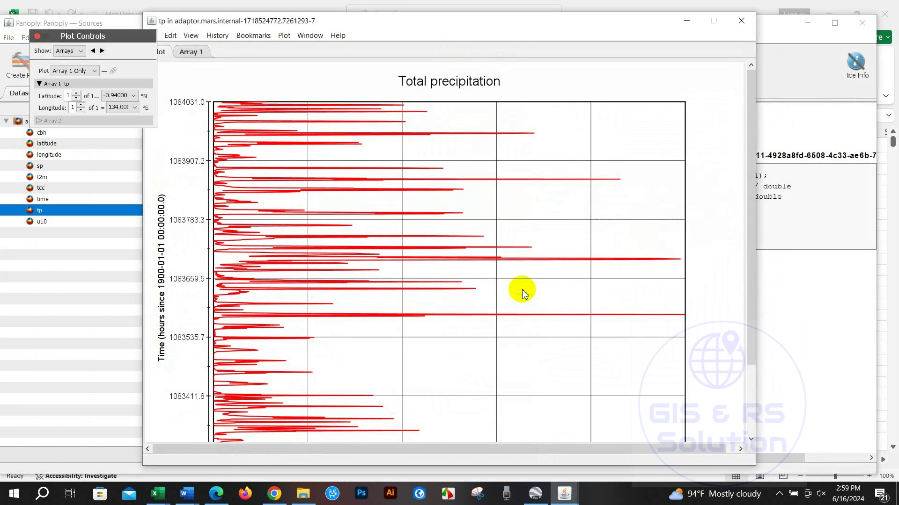
# Step: Show the precipitation values as a table in %.8f format and select the whole value column
pyautogui.click(191, 53)
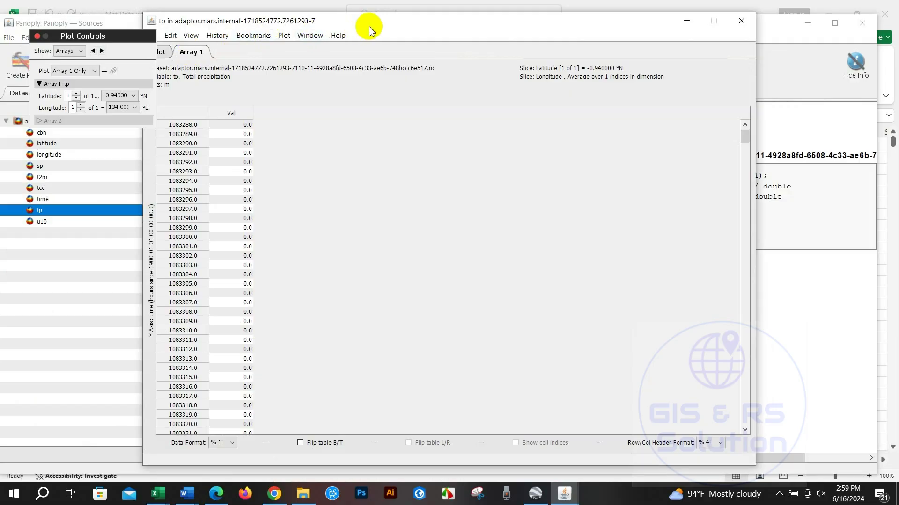
pyautogui.moveTo(374, 27); pyautogui.dragTo(405, 29)
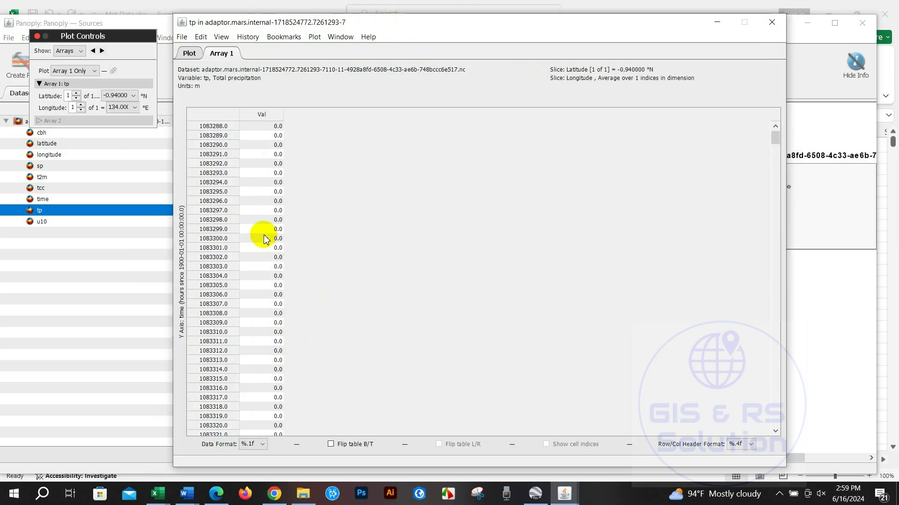
pyautogui.click(264, 446)
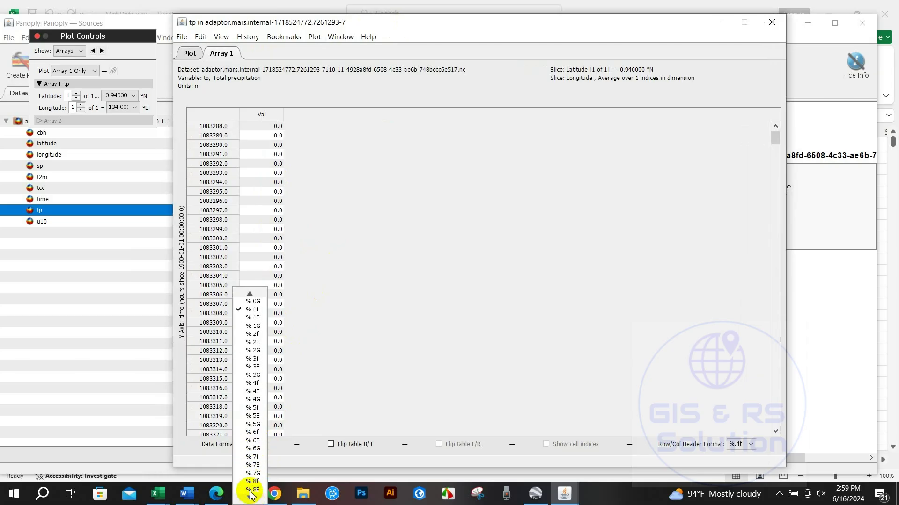
pyautogui.scroll(-1, 251, 495)
pyautogui.click(252, 474)
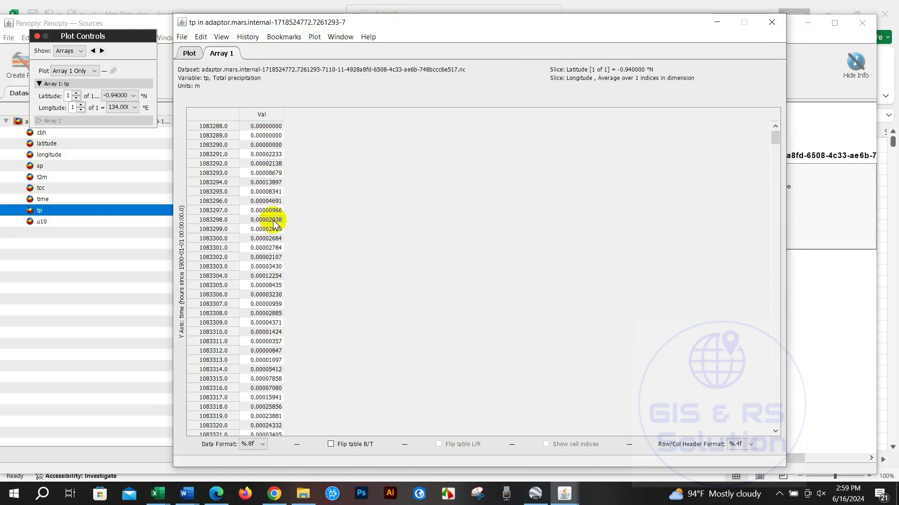
pyautogui.click(253, 117)
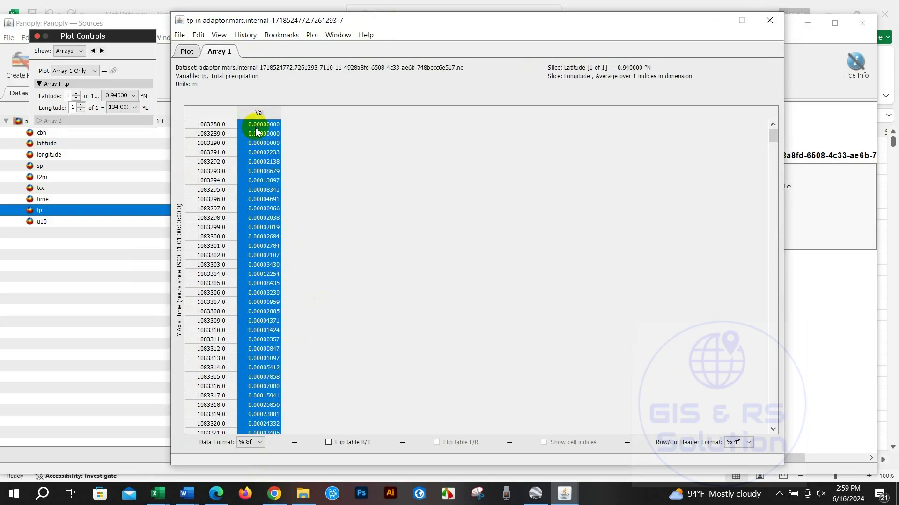
# Step: Paste the precipitation values into column K of Met Data.xlsx, starting at K2
pyautogui.click(161, 497)
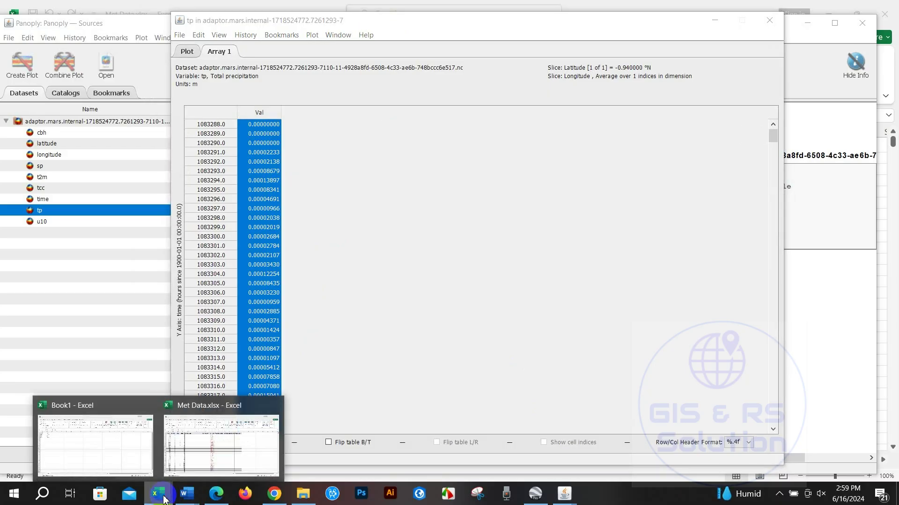
pyautogui.click(196, 438)
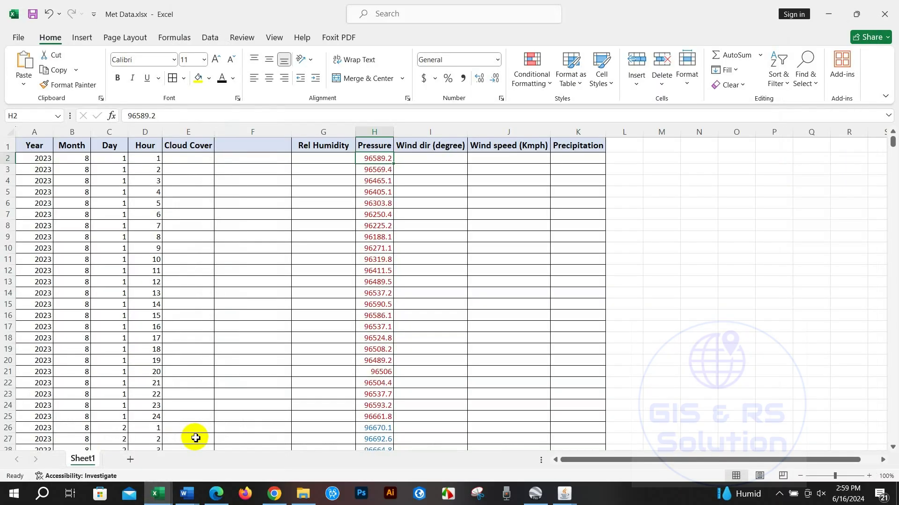
pyautogui.rightClick(566, 161)
pyautogui.click(612, 203)
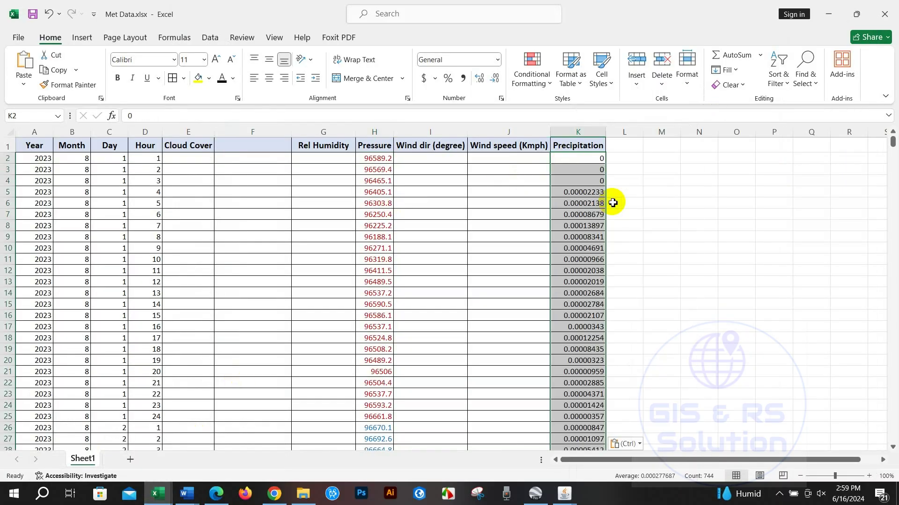
pyautogui.click(577, 203)
pyautogui.scroll(-14, 577, 204)
pyautogui.scroll(-14, 578, 206)
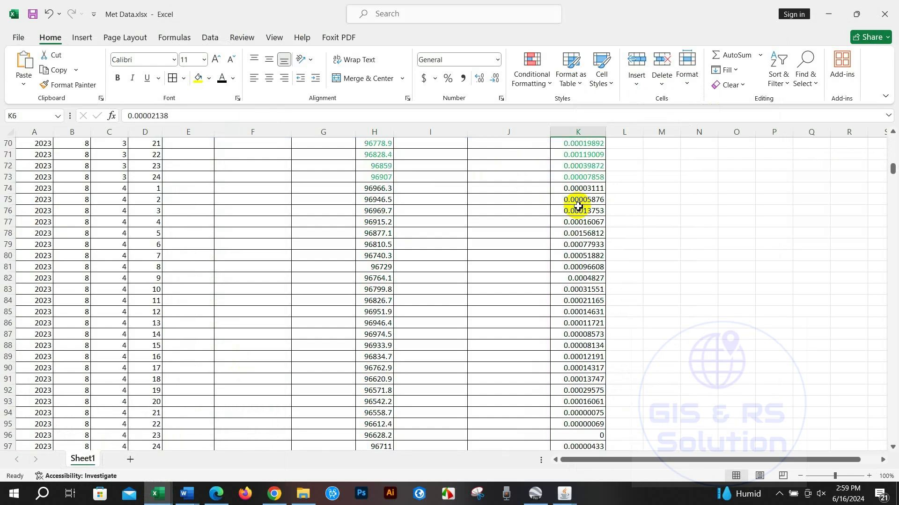
pyautogui.scroll(17, 579, 216)
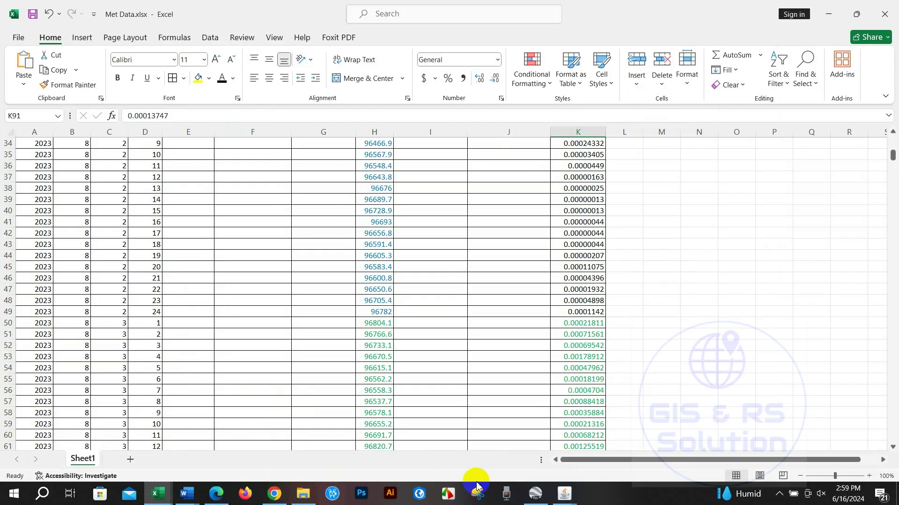
# Step: Close Panoply's precipitation array table window
pyautogui.click(304, 494)
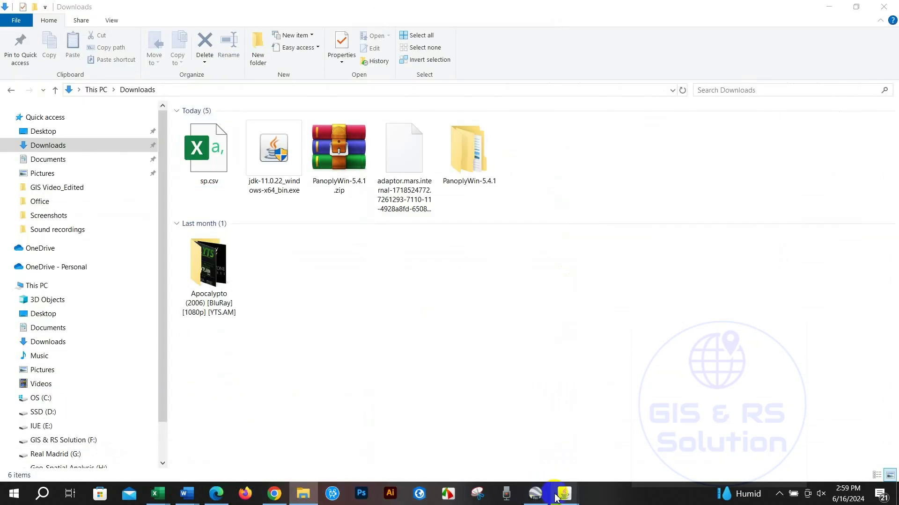
pyautogui.moveTo(564, 494)
pyautogui.click(535, 456)
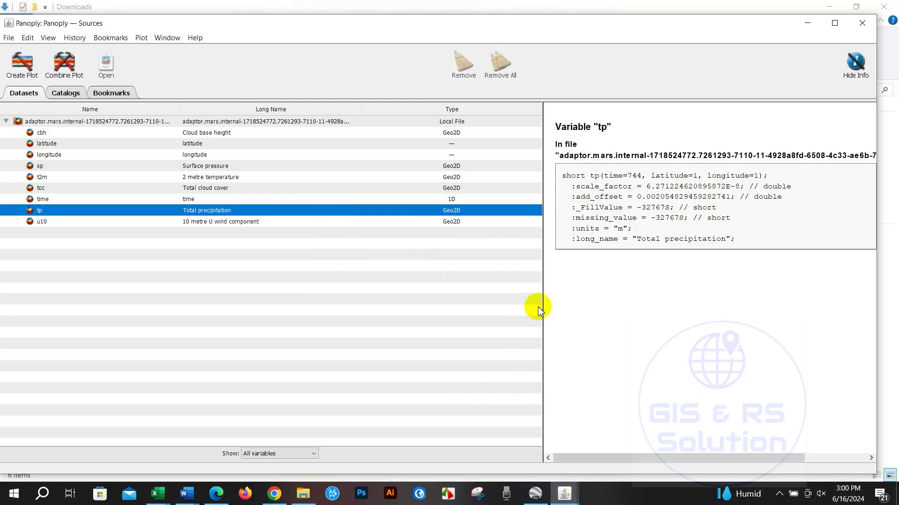
pyautogui.moveTo(564, 491)
pyautogui.click(626, 456)
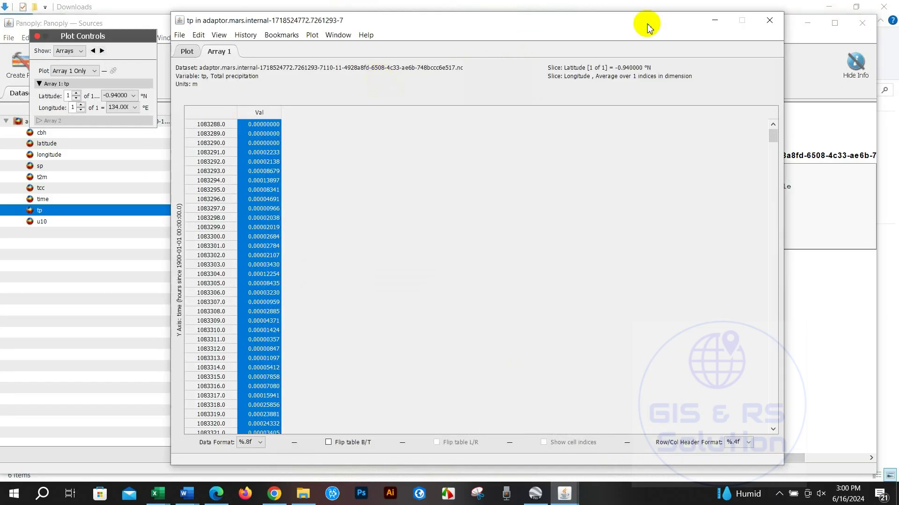
pyautogui.click(766, 20)
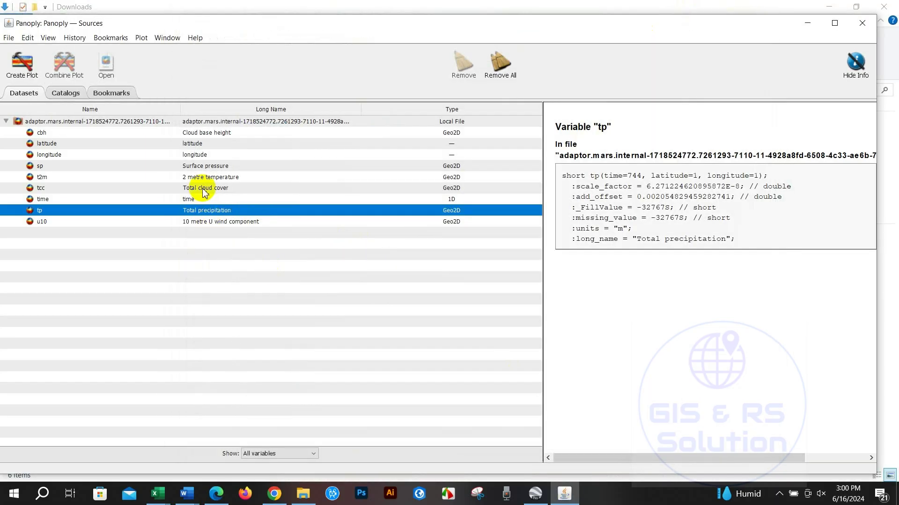
# Step: Create a Total cloud cover (tcc) line plot with time on the vertical axis
pyautogui.click(195, 189)
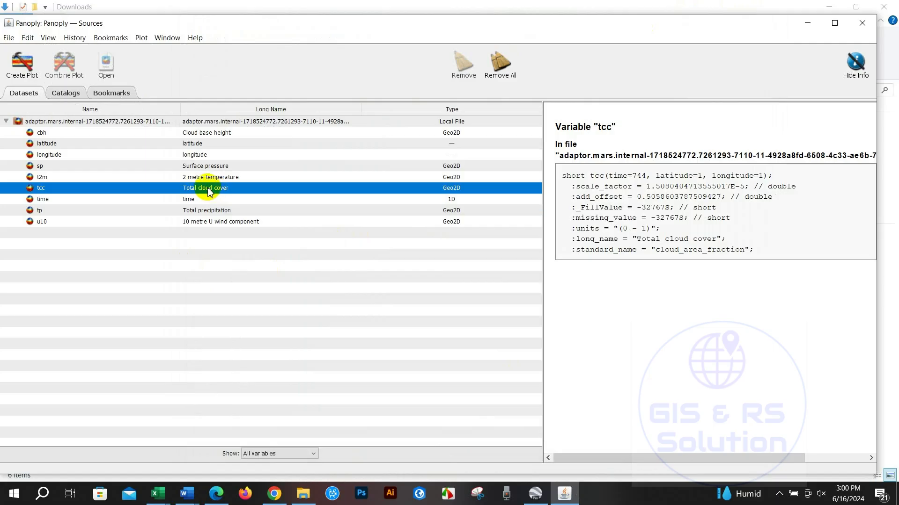
pyautogui.rightClick(195, 185)
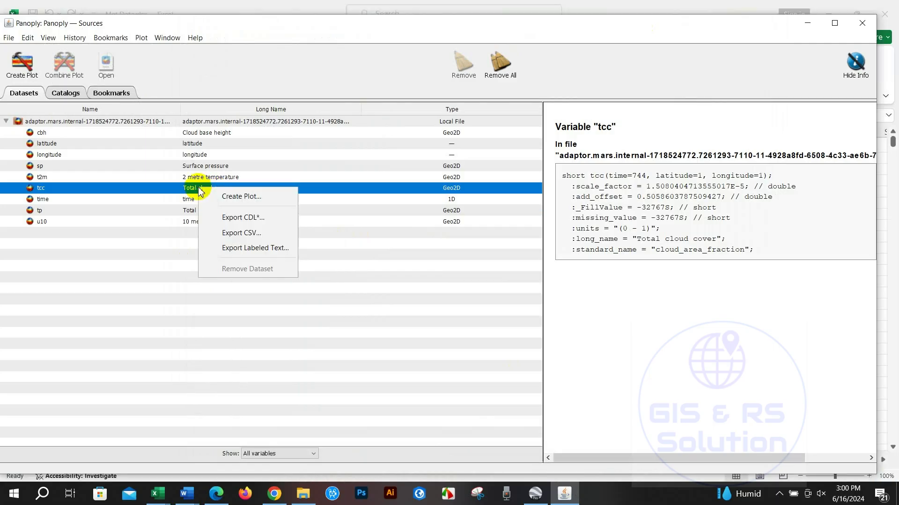
pyautogui.click(228, 196)
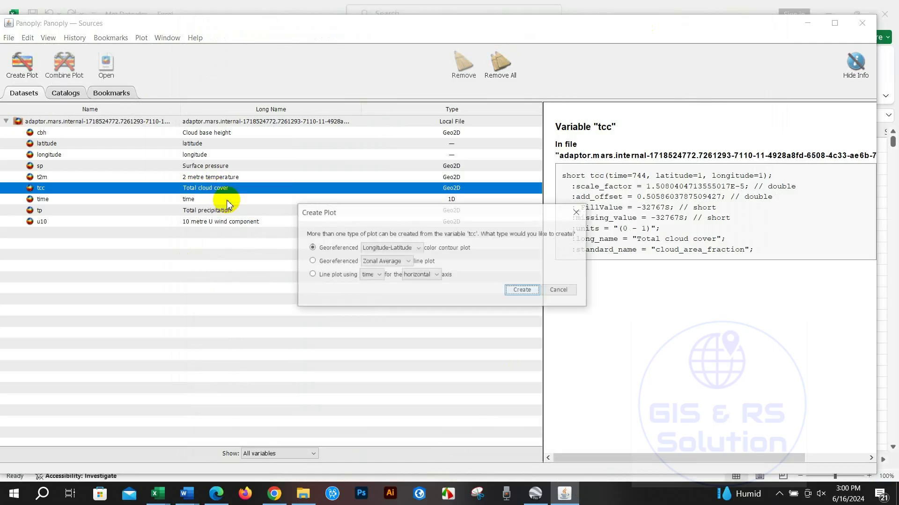
pyautogui.click(419, 275)
pyautogui.click(418, 283)
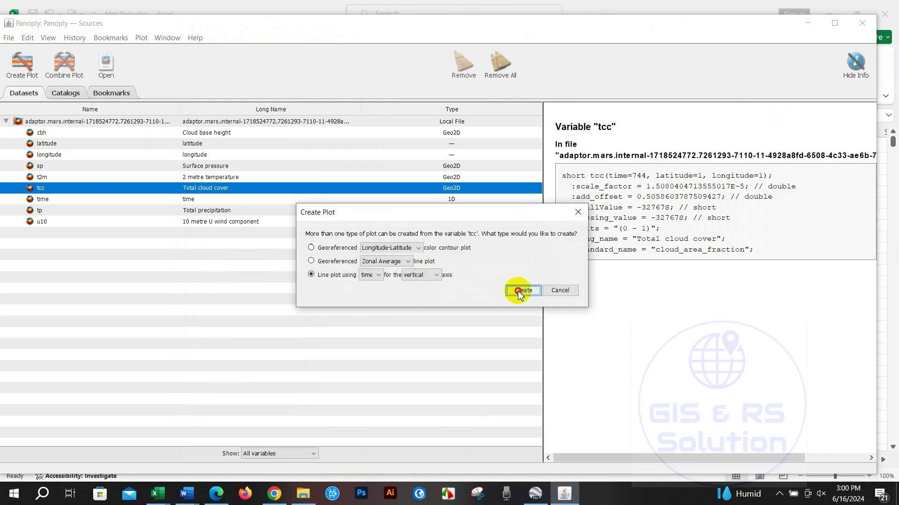
pyautogui.click(520, 291)
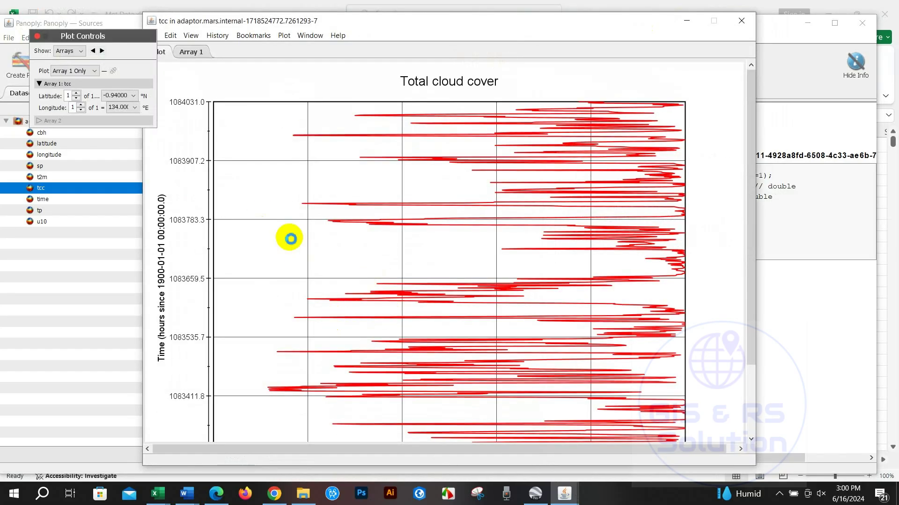
# Step: Select the cloud cover value column in its array table and return to Met Data.xlsx
pyautogui.click(187, 52)
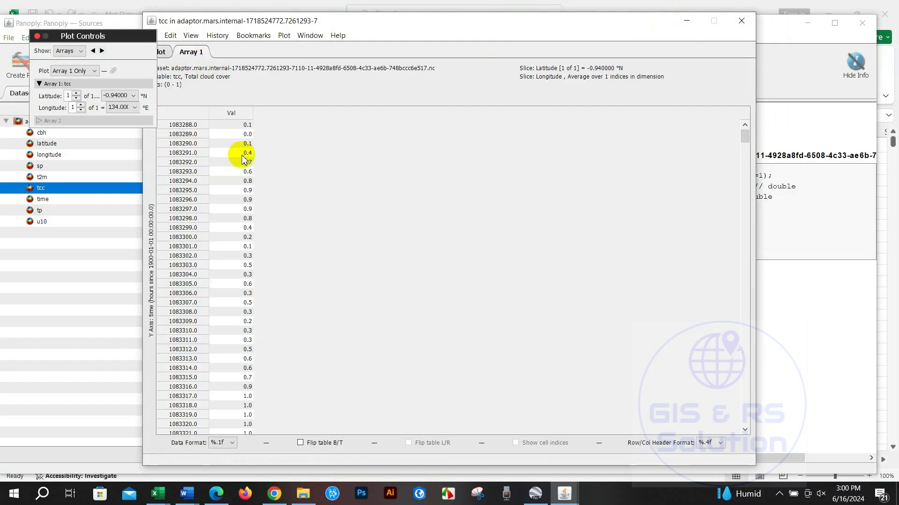
pyautogui.click(233, 113)
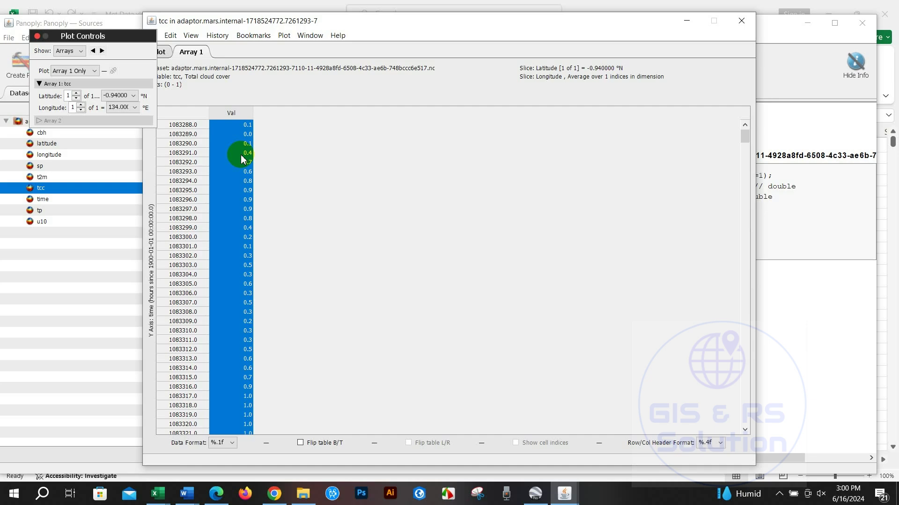
pyautogui.click(158, 494)
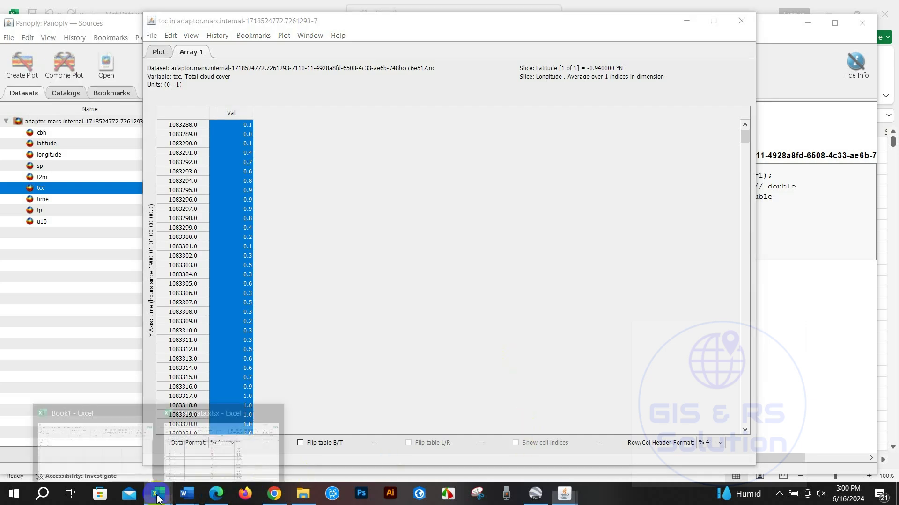
pyautogui.click(186, 465)
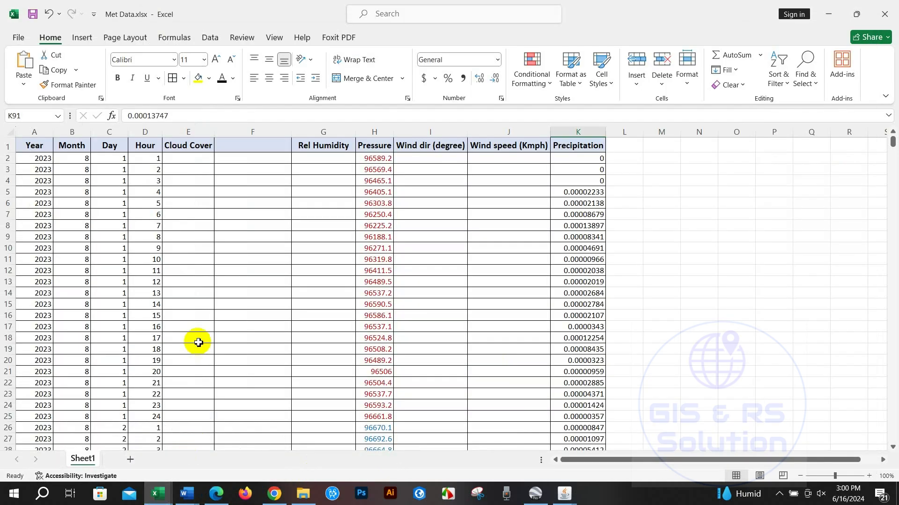
# Step: Paste the cloud cover values into the Cloud Cover column starting at E2
pyautogui.rightClick(184, 161)
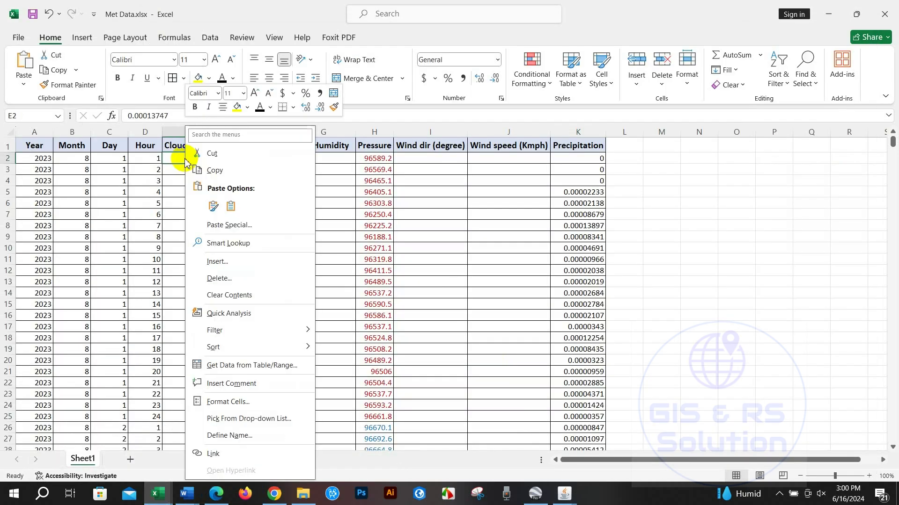
pyautogui.click(227, 206)
pyautogui.click(217, 258)
pyautogui.scroll(-9, 194, 267)
pyautogui.scroll(9, 195, 267)
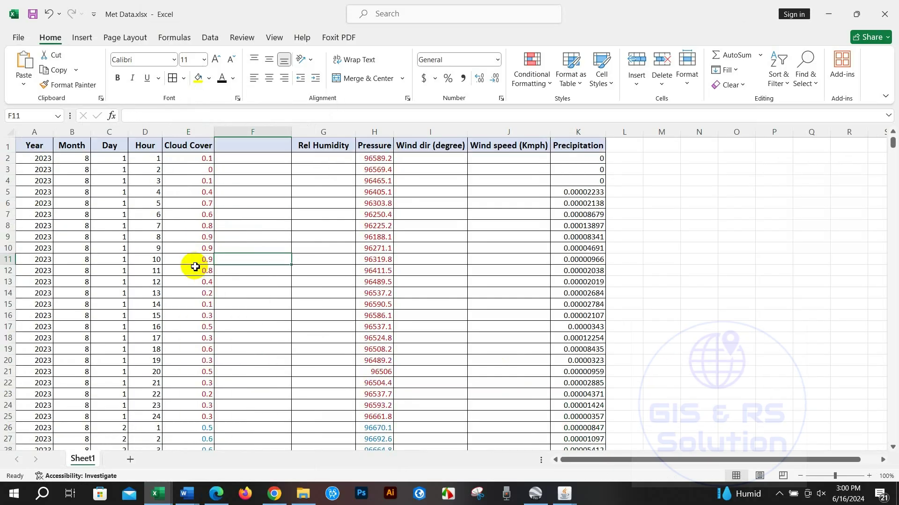
pyautogui.moveTo(893, 140); pyautogui.dragTo(851, 136)
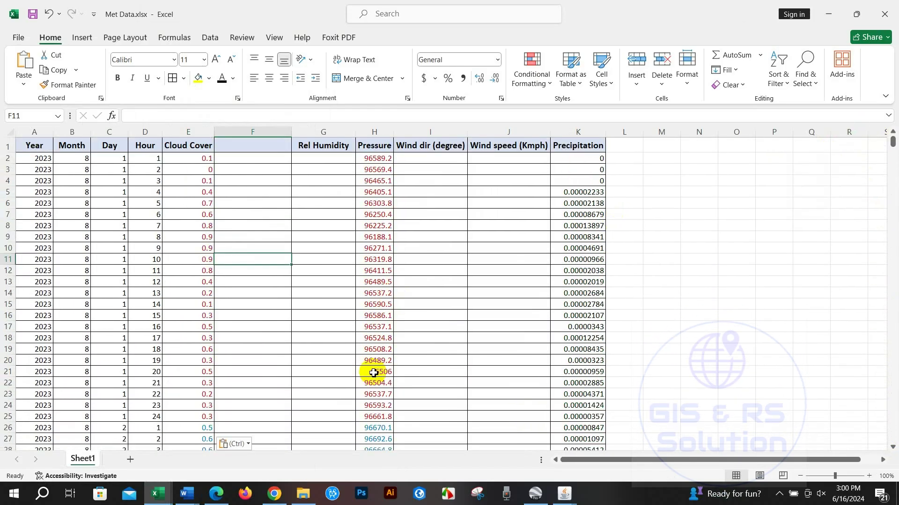
# Step: Close Panoply's cloud cover table window and return to the Met Data workbook
pyautogui.moveTo(570, 486)
pyautogui.click(596, 451)
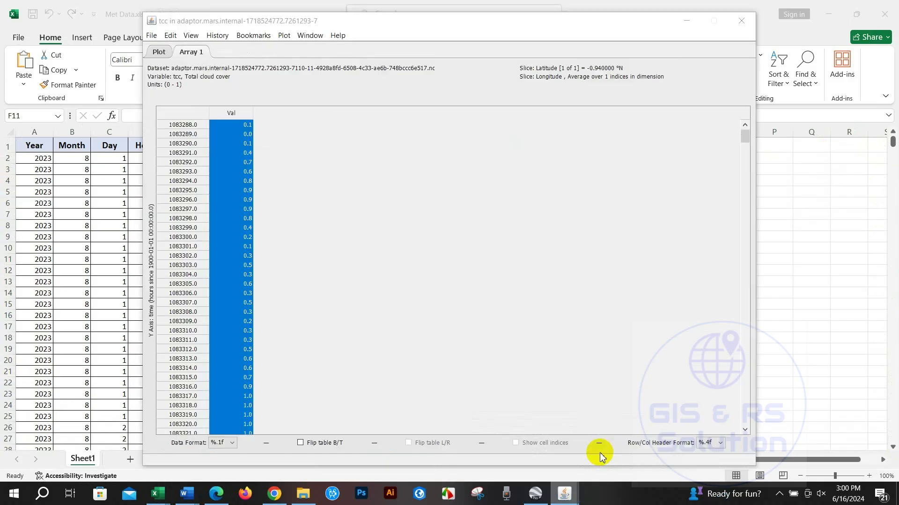
pyautogui.click(741, 20)
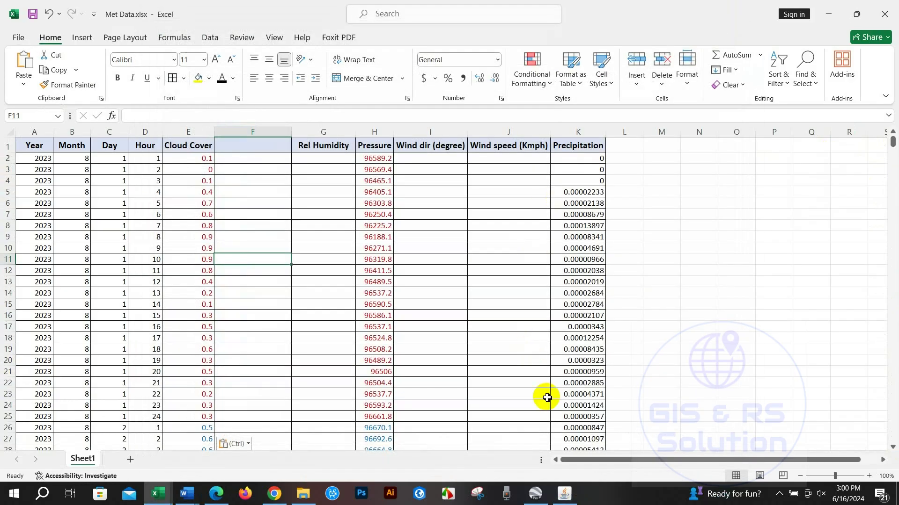
pyautogui.click(564, 495)
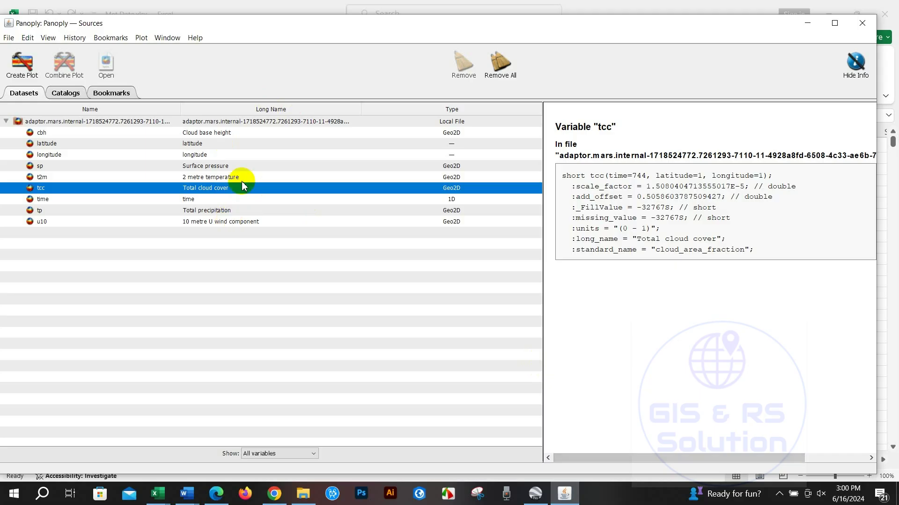
pyautogui.moveTo(157, 493)
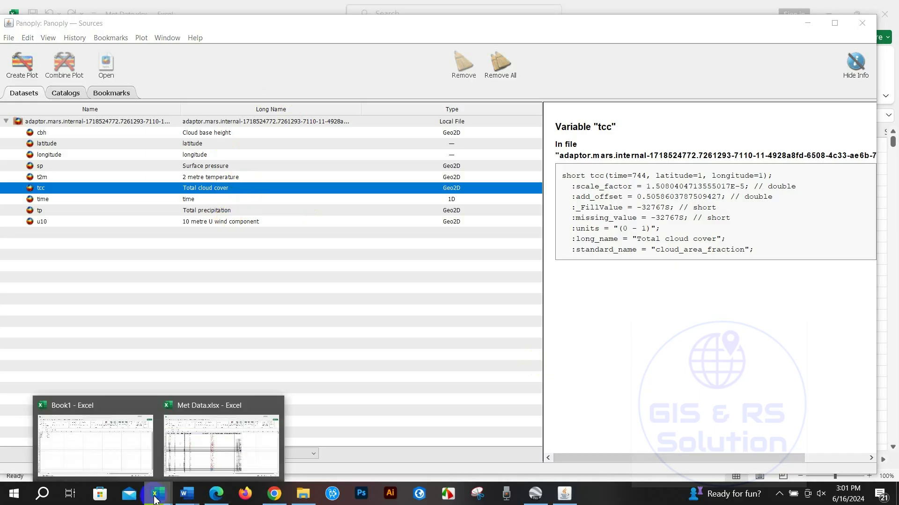
pyautogui.click(204, 437)
# Step: Review the Cloud Cover, Rel Humidity, Wind dir (degree) and Wind speed (Kmph) headers
pyautogui.click(187, 146)
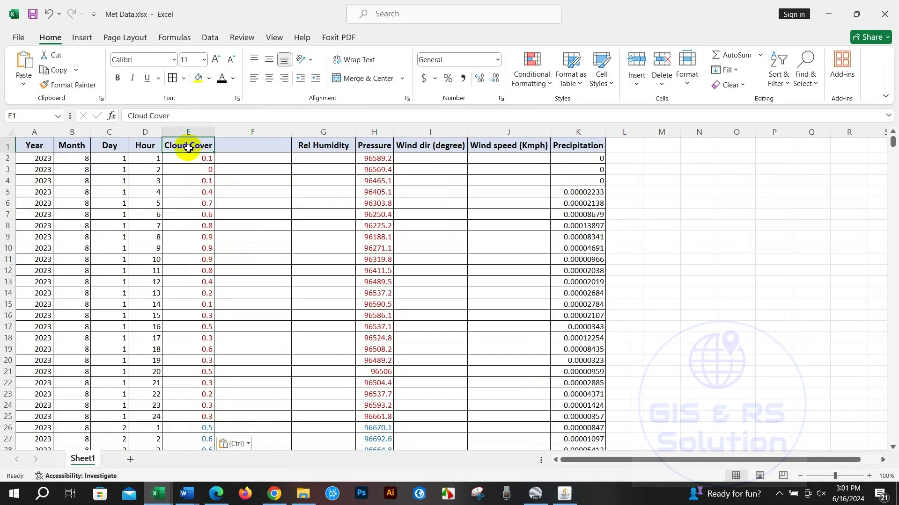
pyautogui.click(318, 149)
pyautogui.click(447, 148)
pyautogui.click(507, 147)
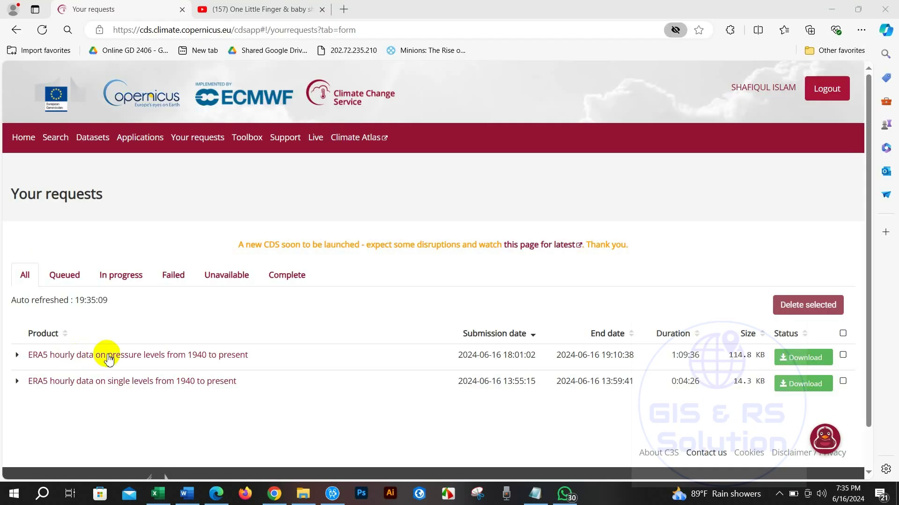
# Step: Download the 114.8 KB ERA5 pressure-levels file and show it in the Downloads folder
pyautogui.click(790, 359)
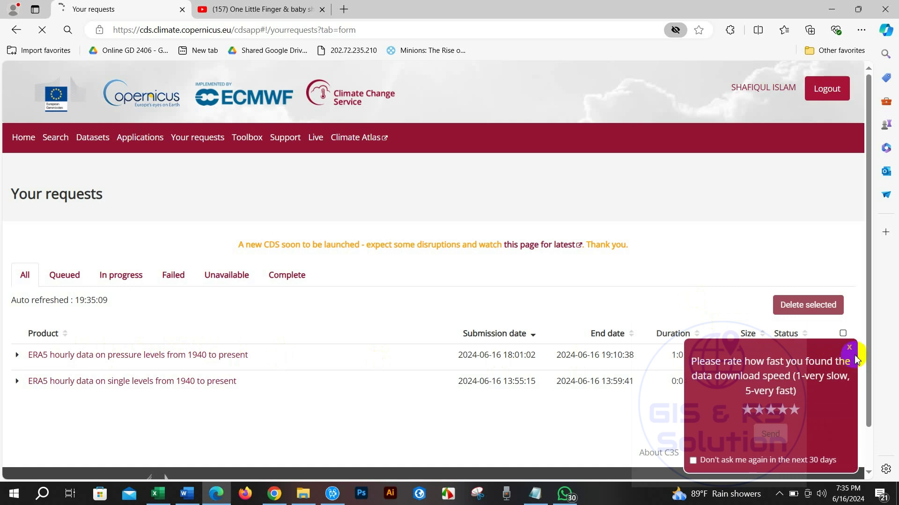
pyautogui.click(849, 348)
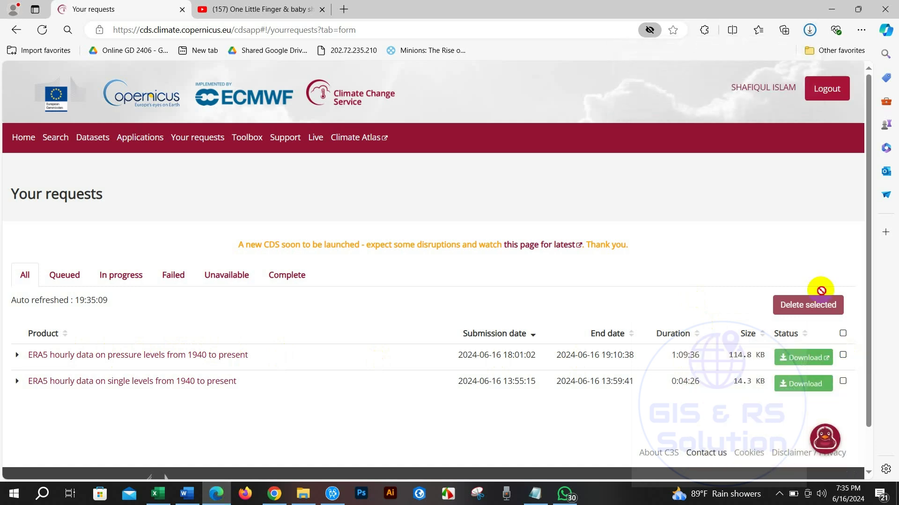
pyautogui.click(809, 31)
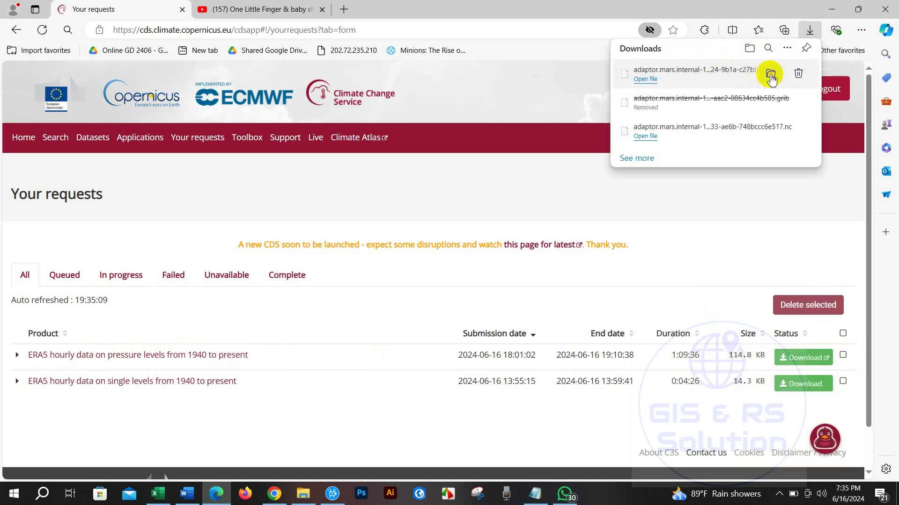
pyautogui.click(771, 75)
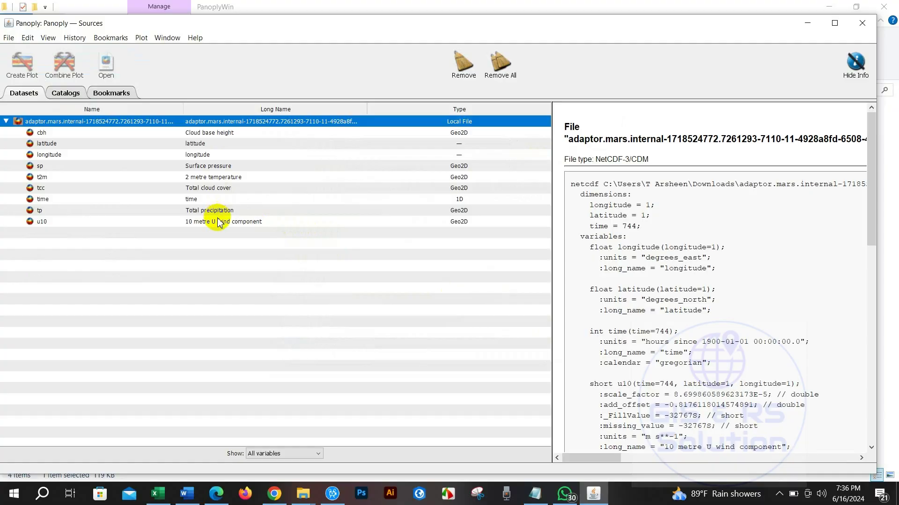
# Step: Open the second adaptor.mars dataset file from Downloads in Panoply
pyautogui.click(10, 39)
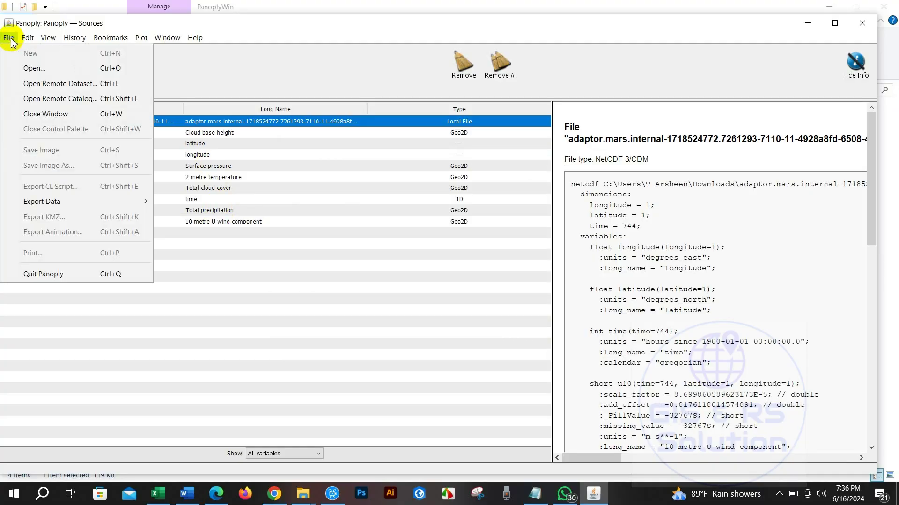
pyautogui.click(32, 69)
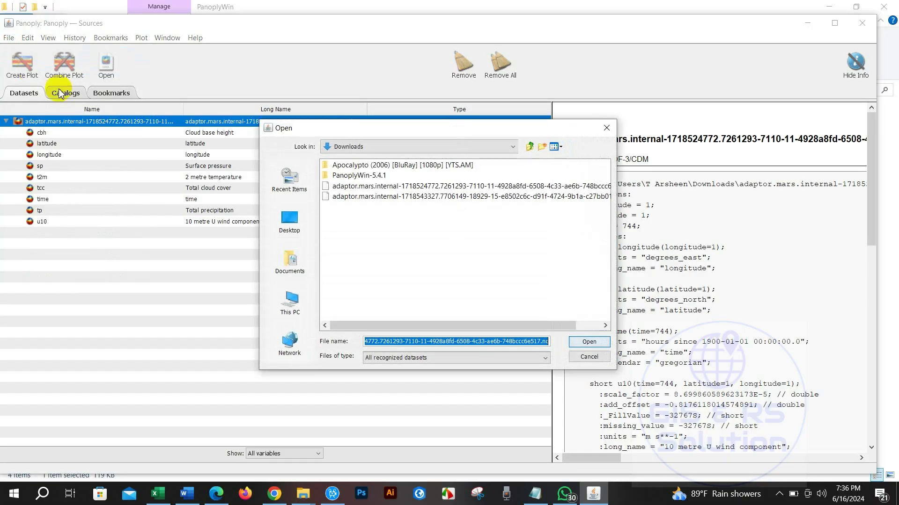
pyautogui.click(380, 196)
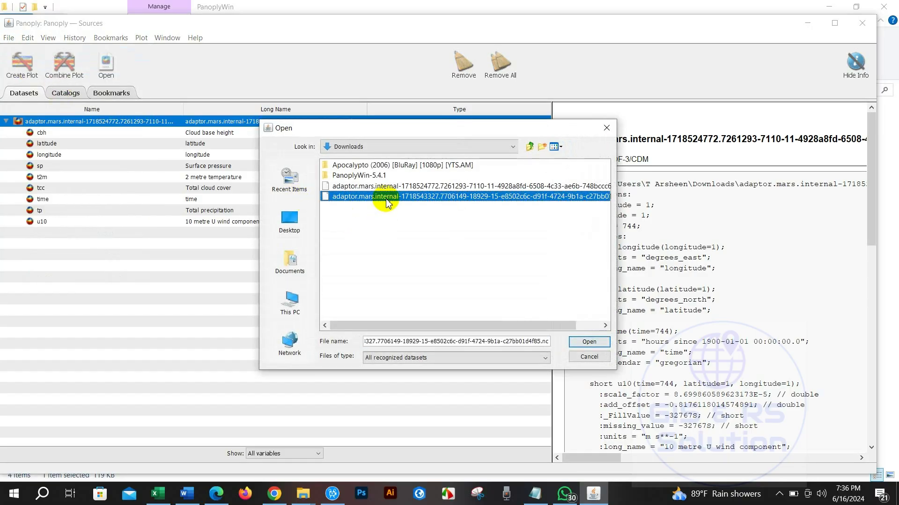
pyautogui.click(583, 344)
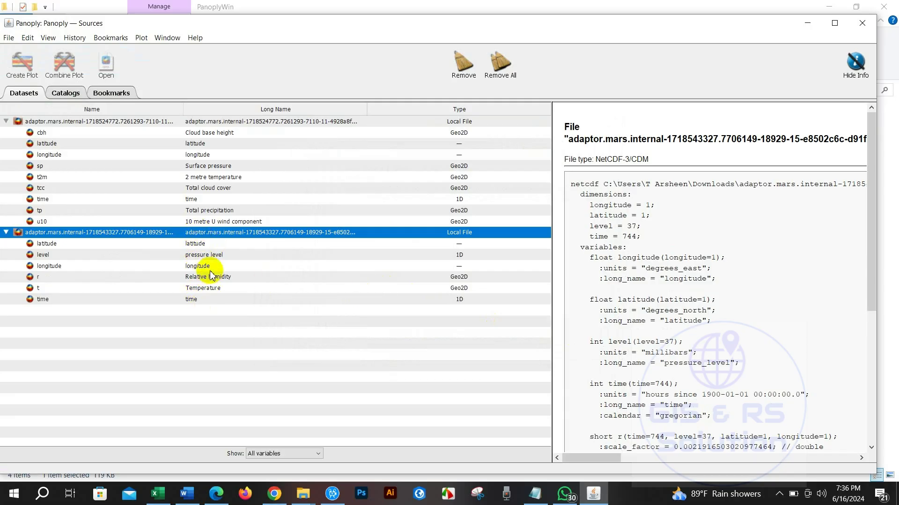
# Step: Create a horizontal line plot of the Relative humidity variable r
pyautogui.click(196, 244)
pyautogui.click(200, 254)
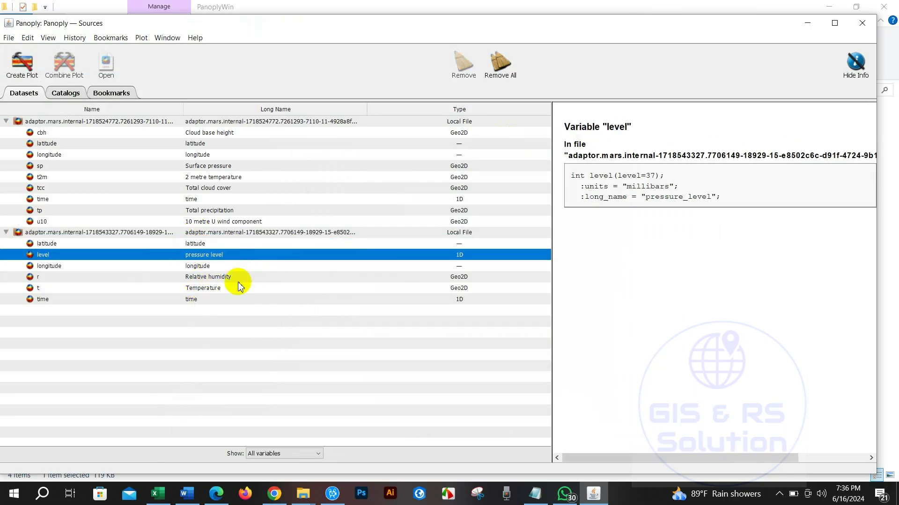
pyautogui.click(213, 279)
pyautogui.rightClick(209, 278)
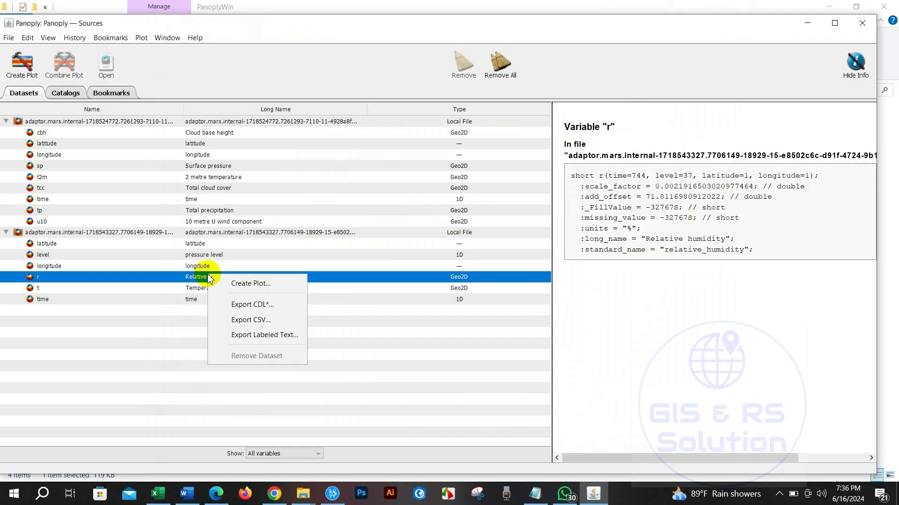
pyautogui.click(238, 282)
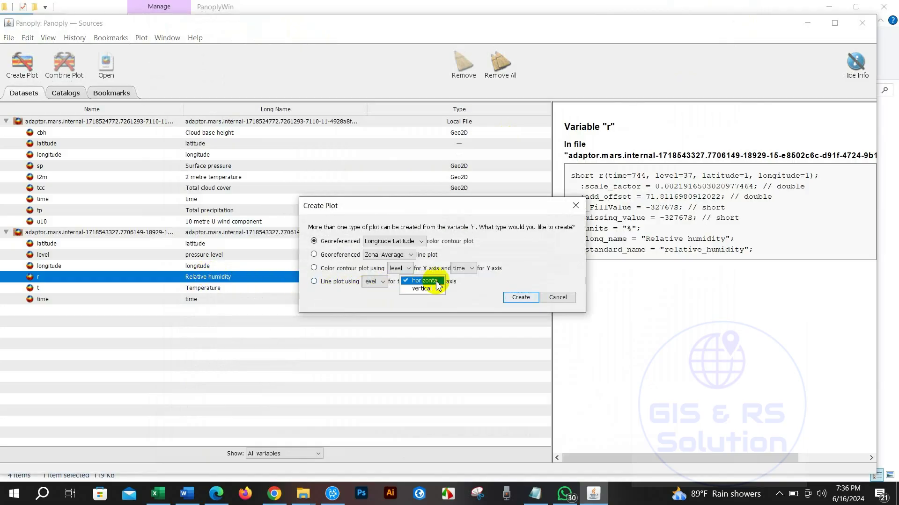
pyautogui.click(436, 283)
pyautogui.click(516, 298)
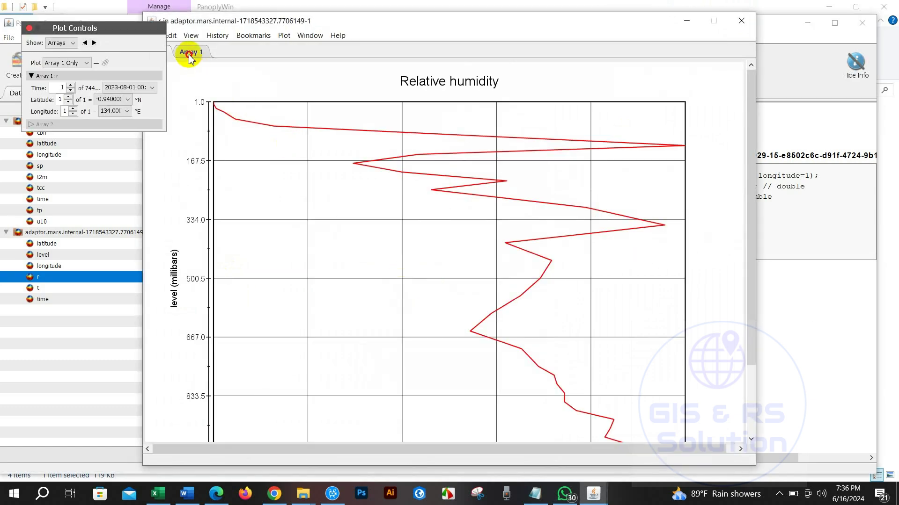
# Step: Select all relative humidity values in the array table and switch to Met Data.xlsx
pyautogui.click(189, 54)
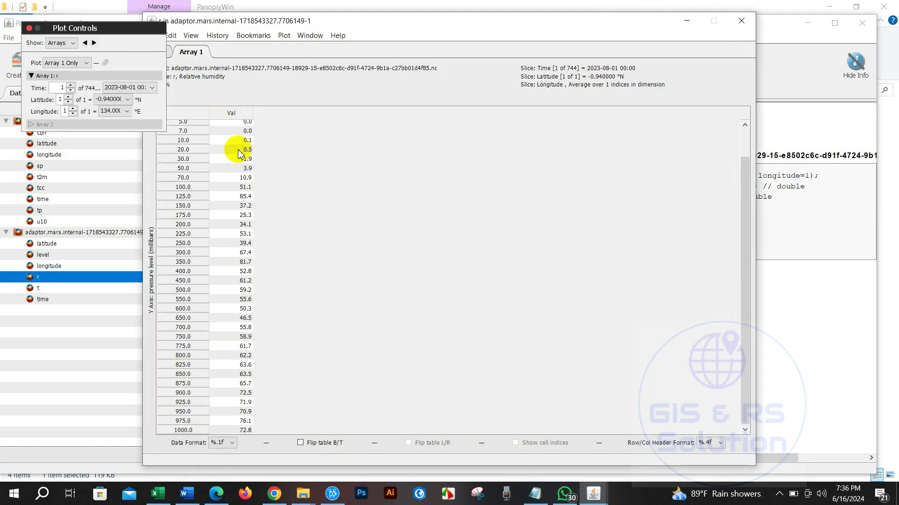
pyautogui.click(243, 114)
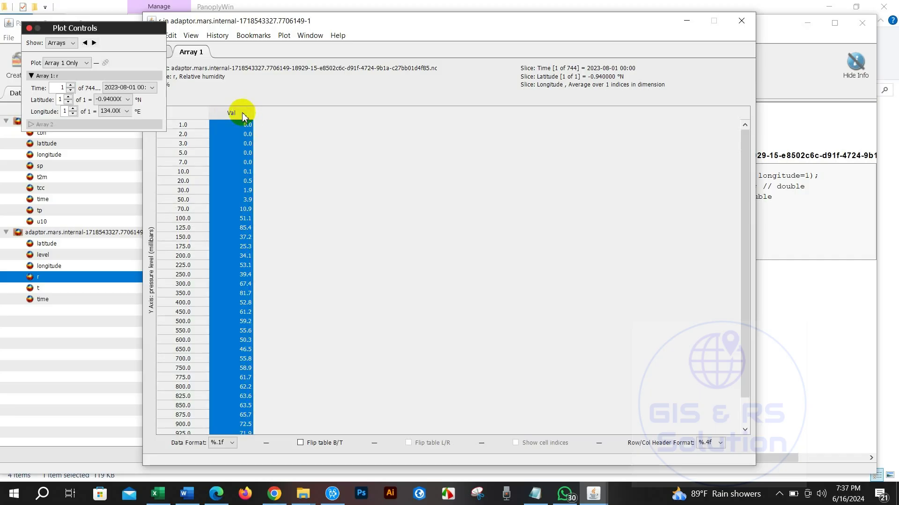
pyautogui.click(158, 494)
# Step: Paste the 37 relative humidity values into the Rel Humidity column, starting at G2
pyautogui.rightClick(315, 159)
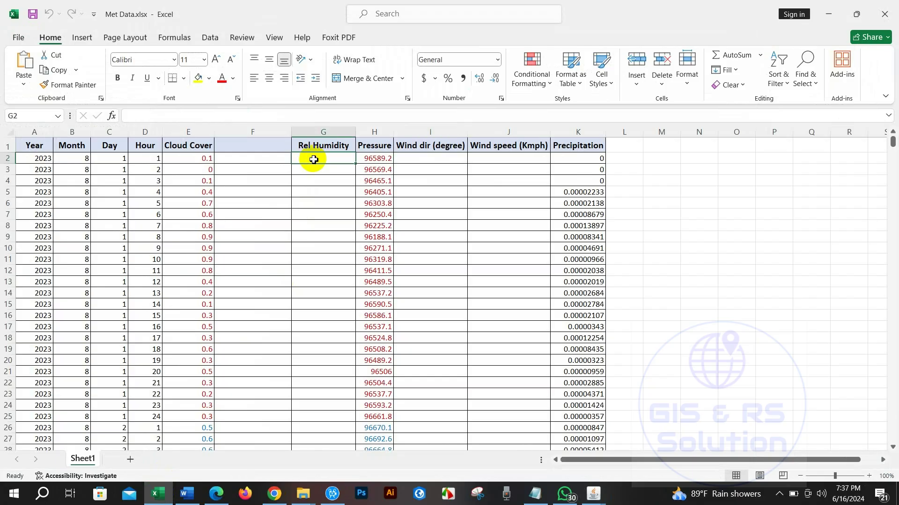
pyautogui.click(357, 204)
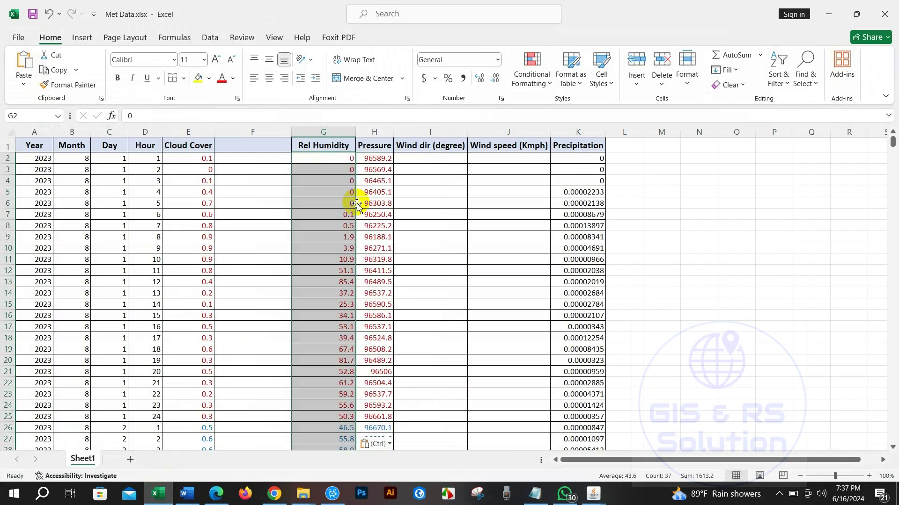
pyautogui.click(338, 231)
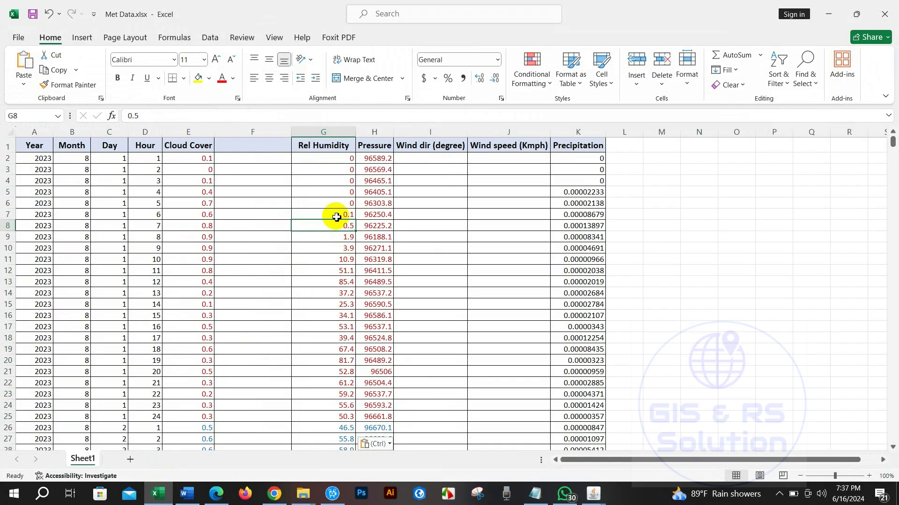